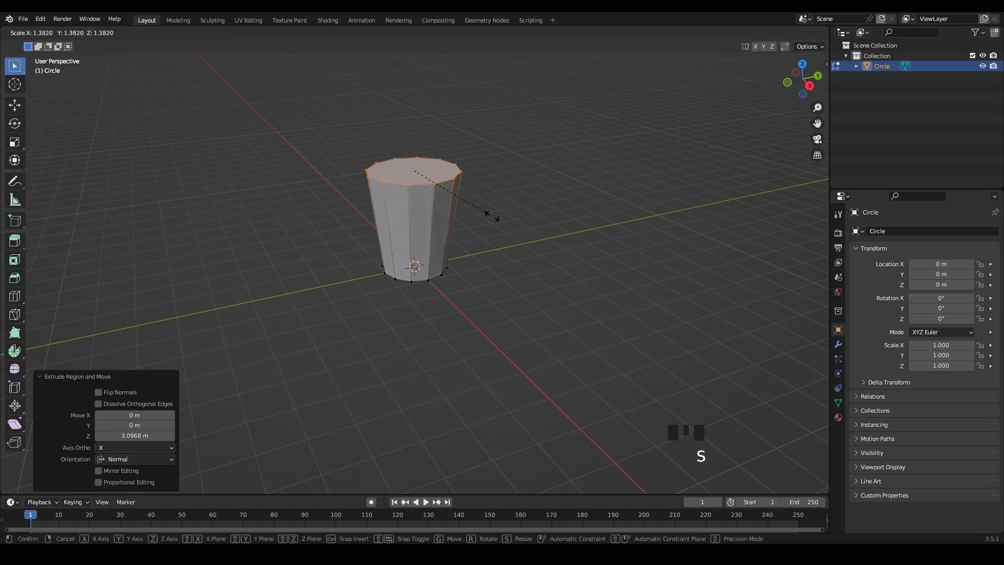
Step: Widen the cup's top ring to about 2.03 times its size and delete its top face to open the cup
click(531, 231)
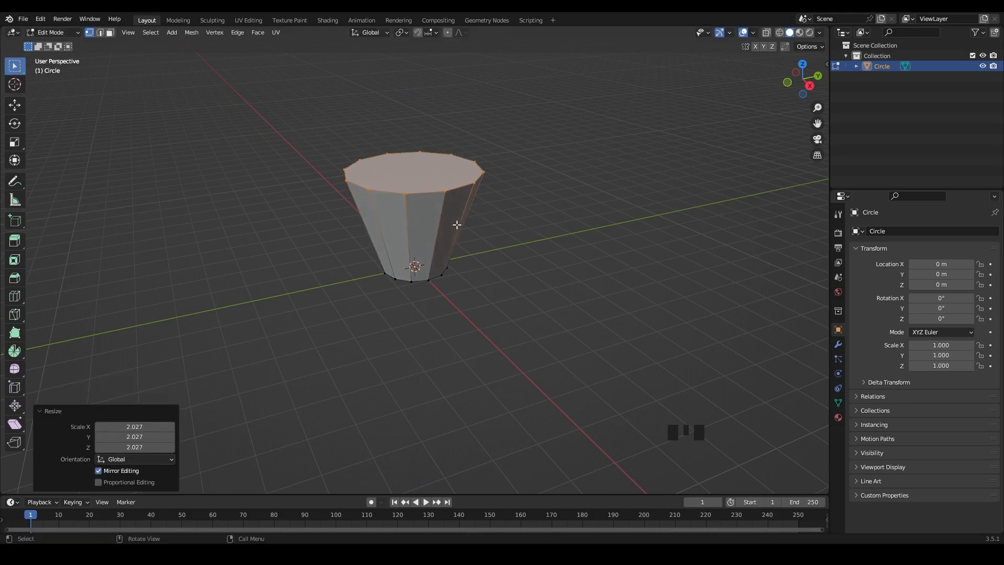
key(x)
click(449, 238)
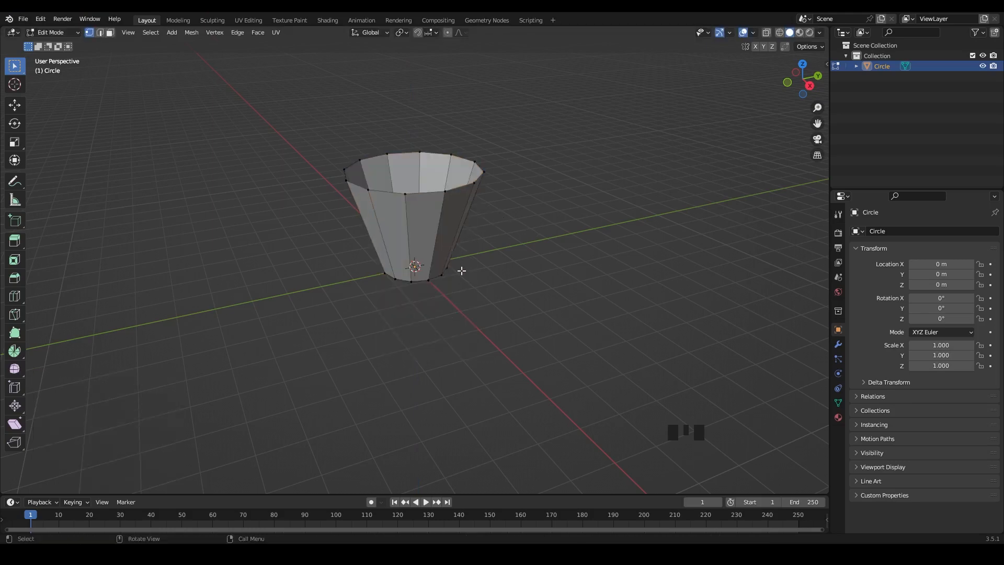
Step: Add one centred loop cut around the cup wall, scale it out to about 1.215, and return to Object Mode
key(ctrl+r)
click(461, 270)
right_click(461, 270)
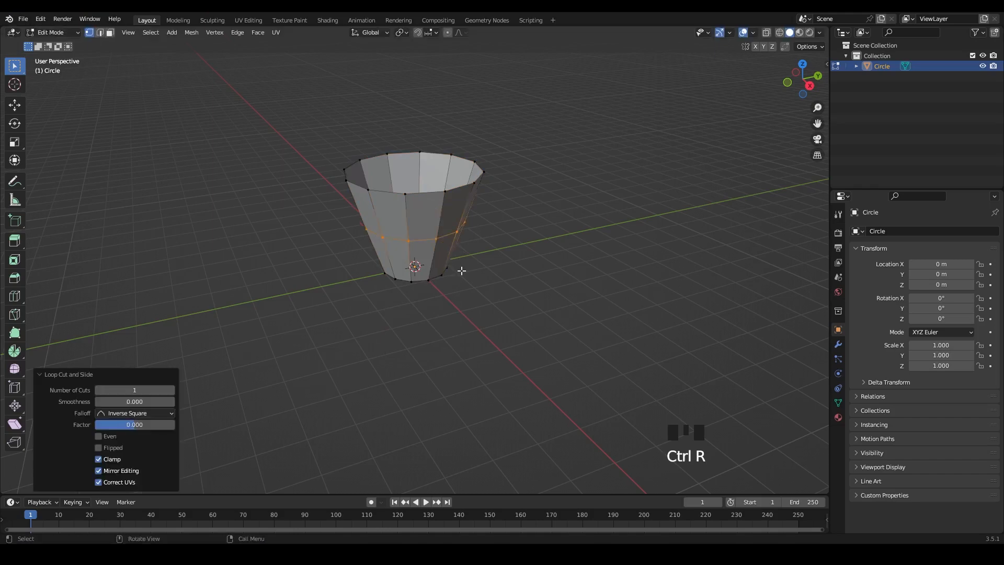
key(s)
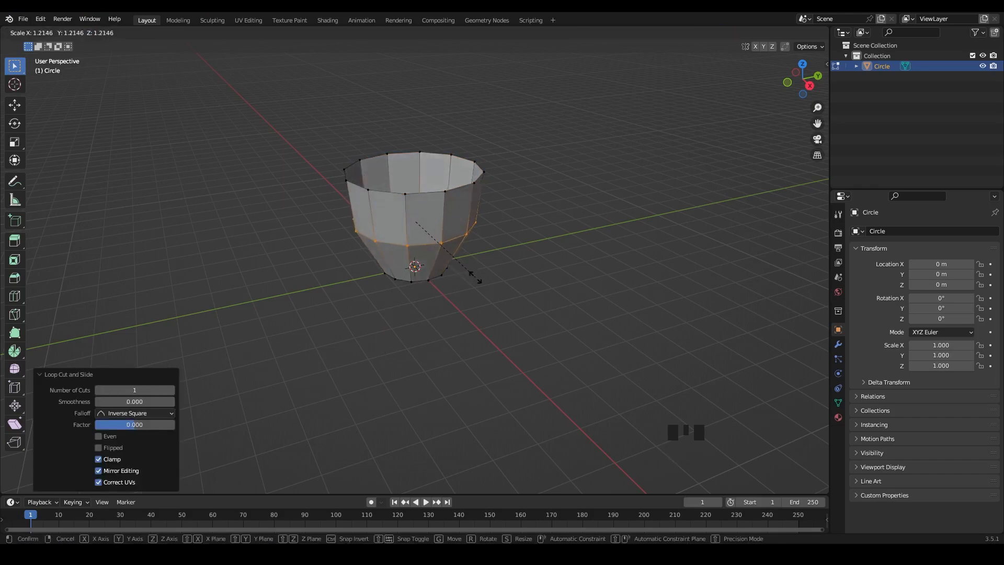
click(475, 277)
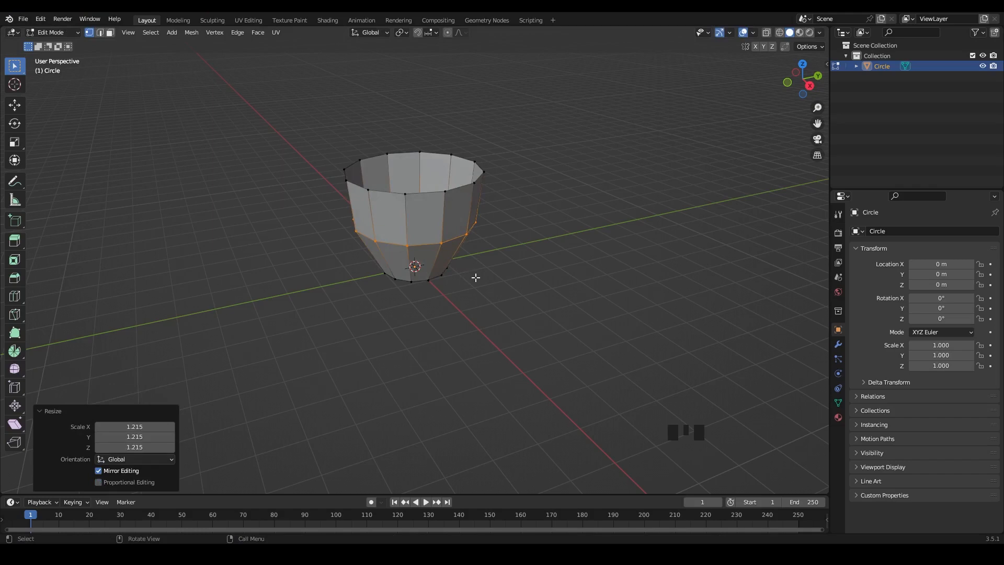
click(477, 278)
click(481, 282)
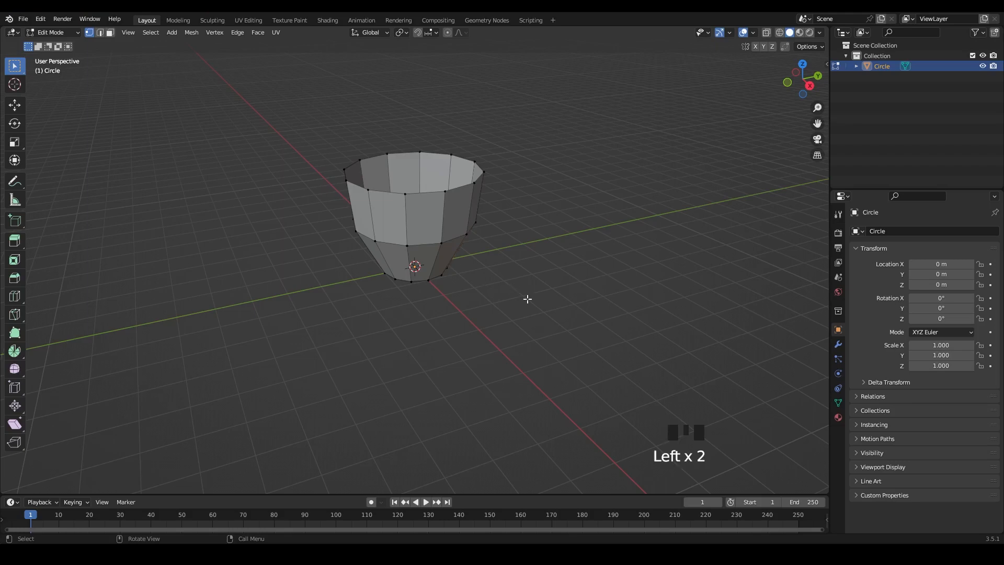
key(Tab)
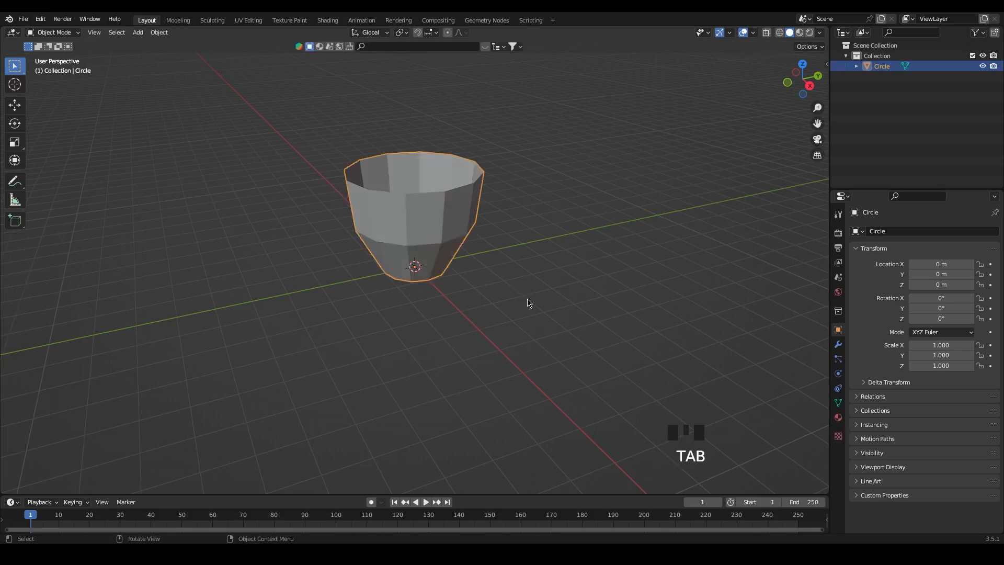
Step: Add a Subdivision modifier to the cup with viewport level 2 and shade the cup smooth
click(837, 344)
click(889, 255)
click(805, 422)
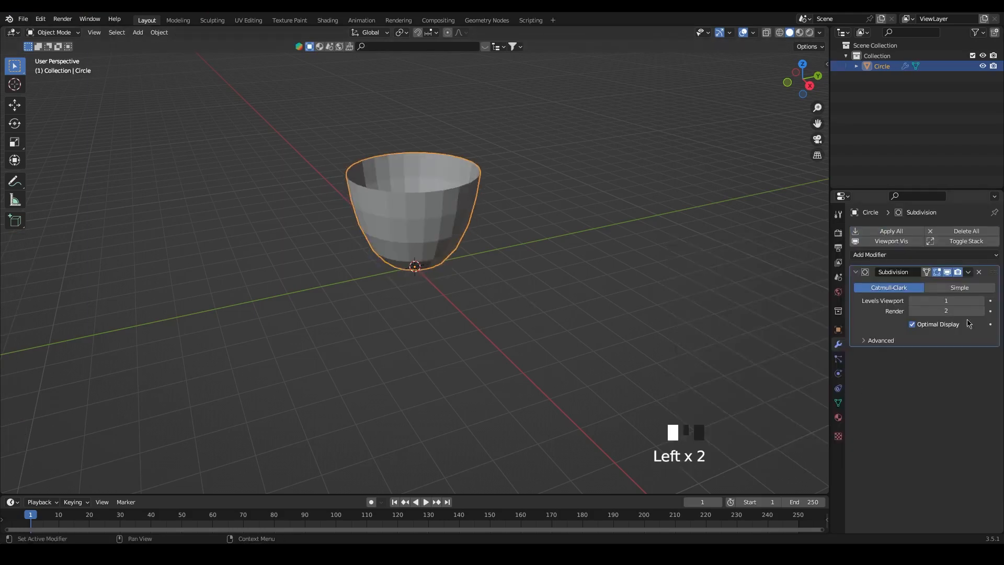
click(981, 300)
right_click(429, 228)
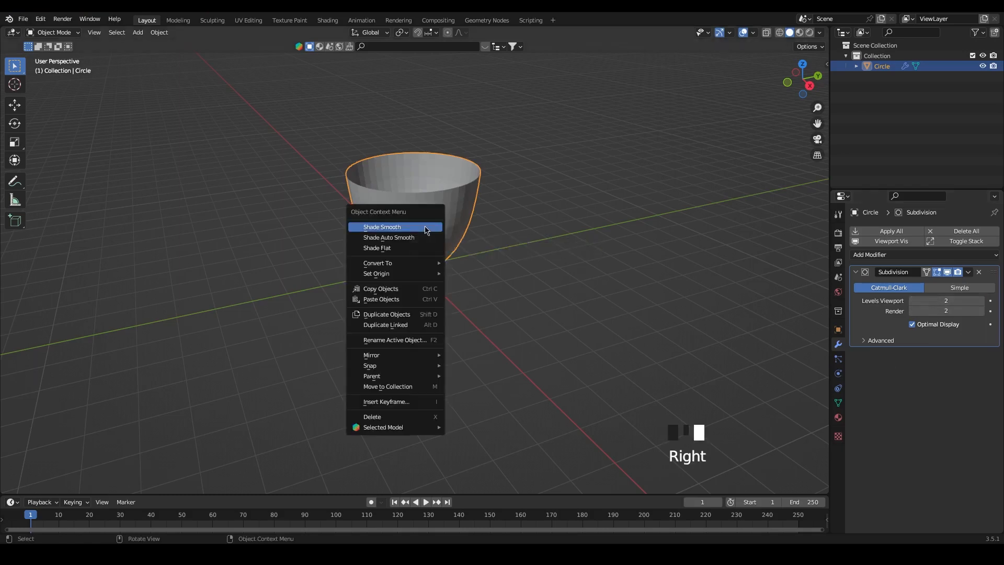
click(429, 227)
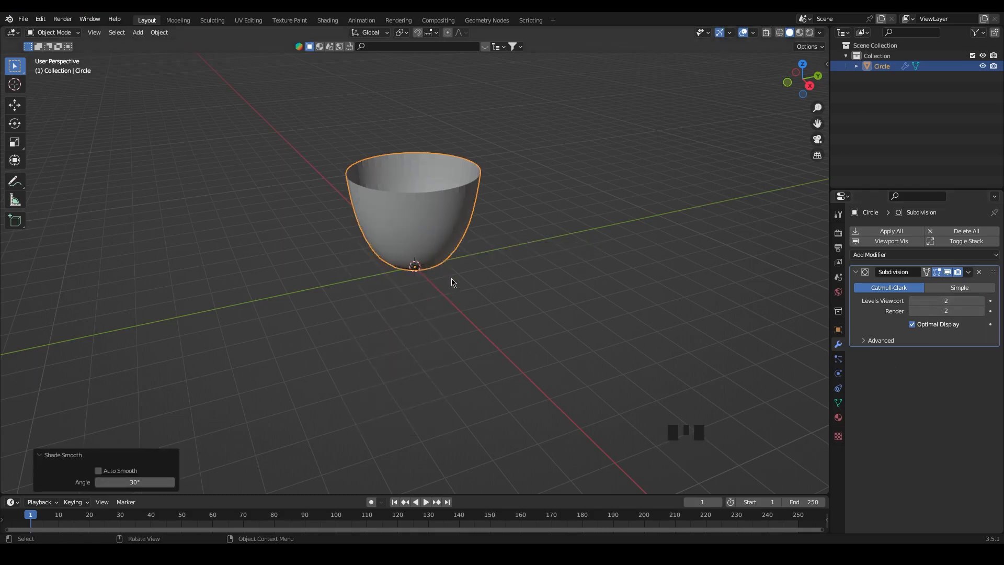
Step: Bevel the cup's bottom edge loop with 2 segments and a width of about 0.14 m
key(Tab)
middle_drag(452, 282, 431, 306)
alt+click(427, 279)
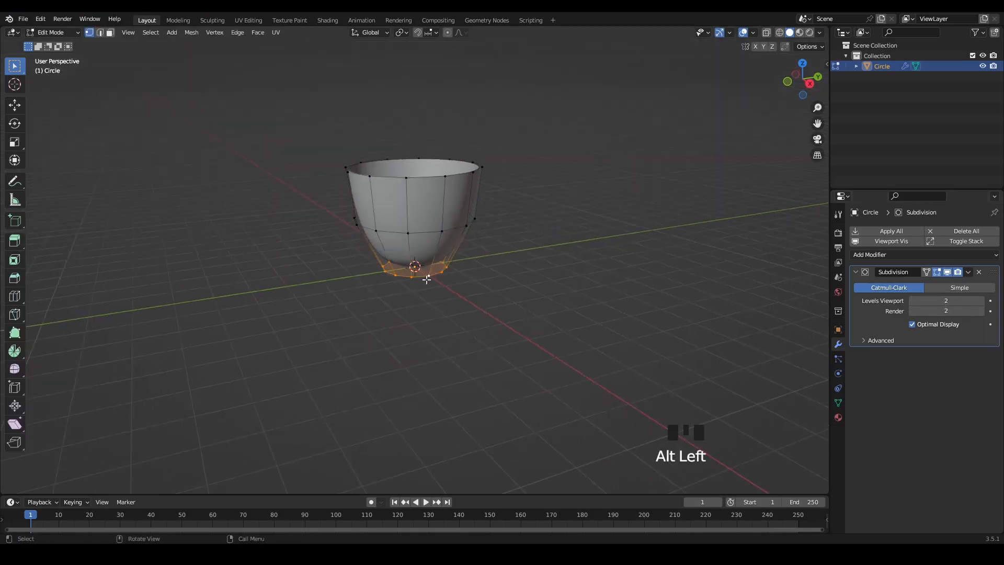
key(ctrl+b)
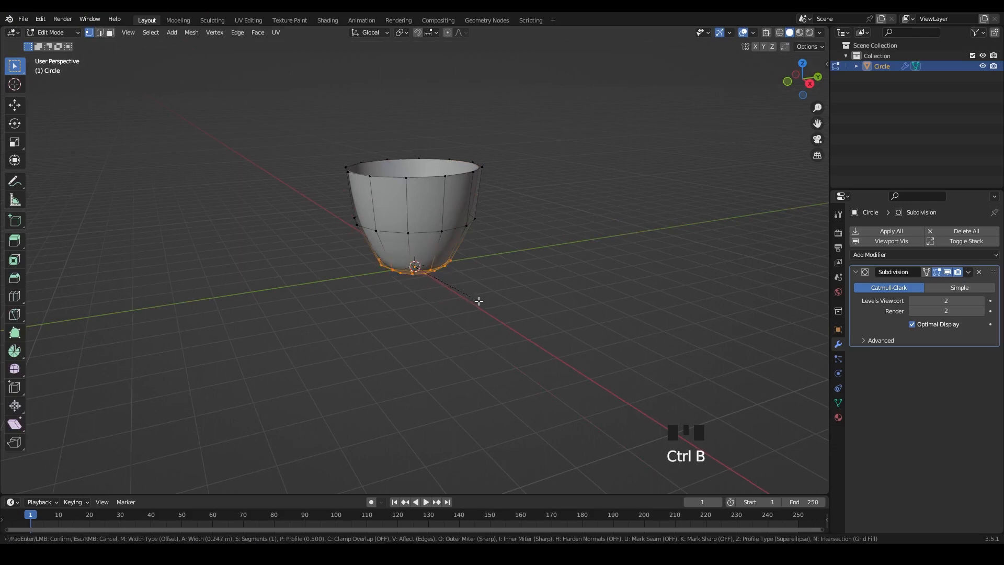
scroll(480, 301, up, 1)
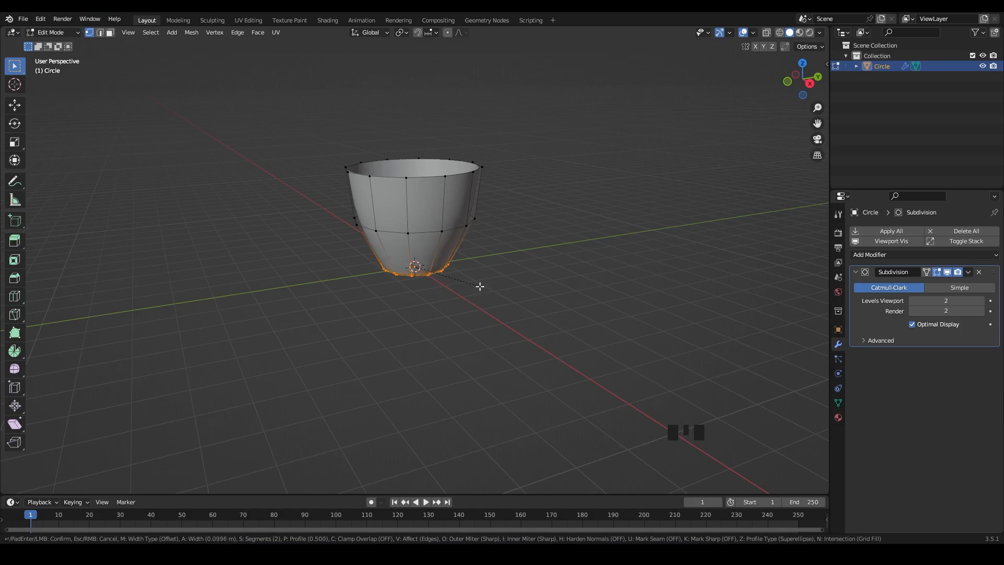
click(481, 288)
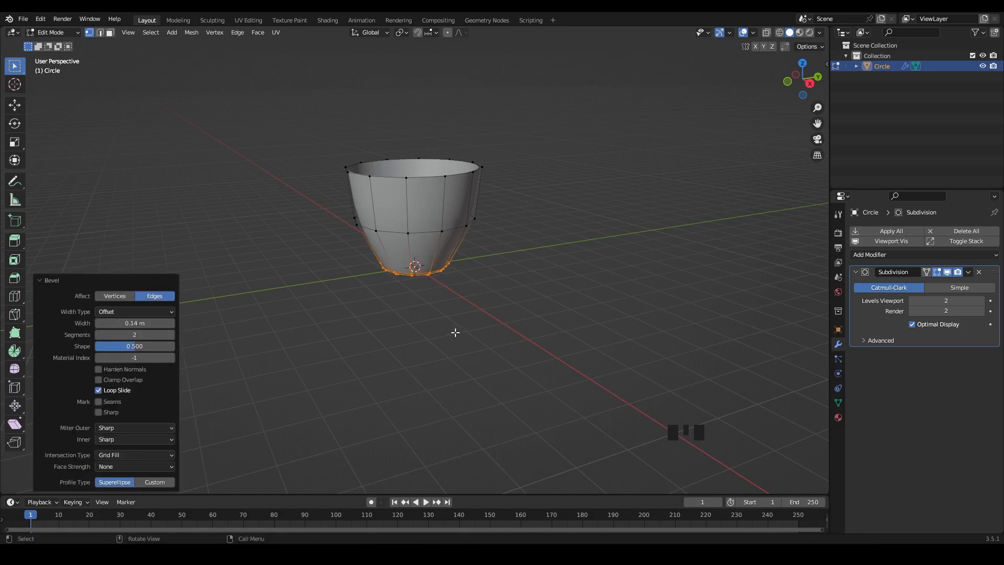
key(Tab)
middle_drag(480, 317, 502, 345)
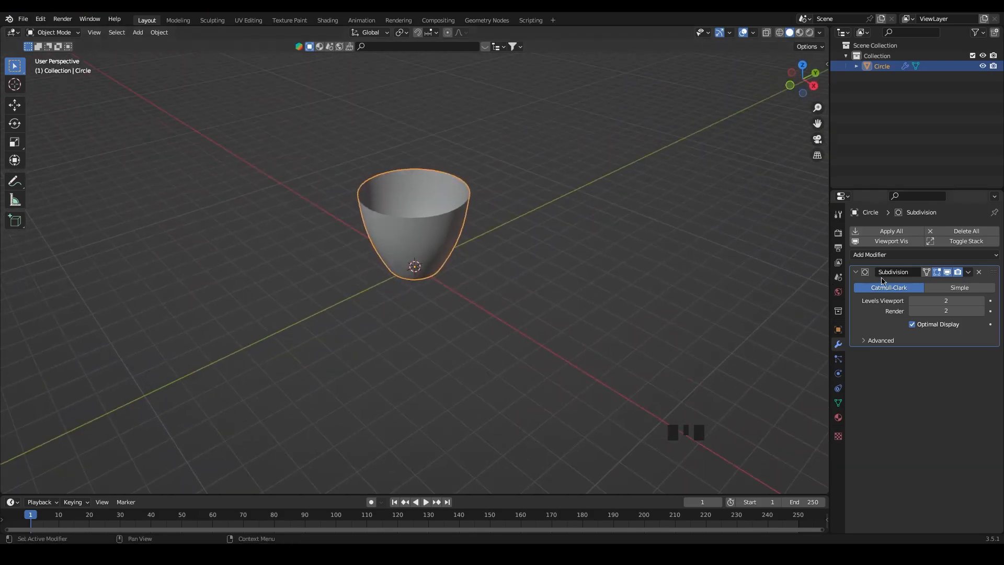
Step: Add a Solidify modifier above the Subdivision modifier and set its thickness to about 0.31 m
click(883, 255)
click(794, 434)
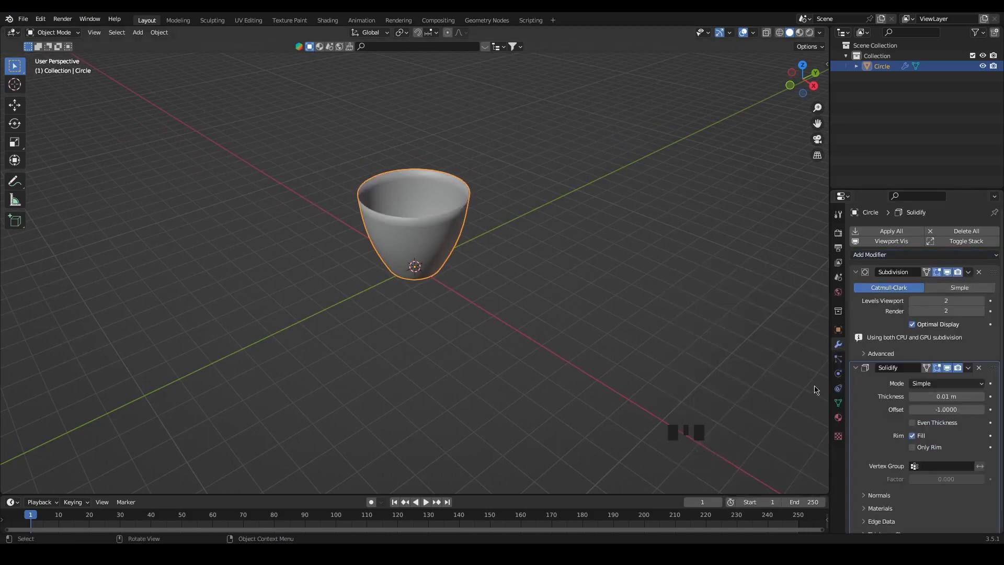
drag(992, 368, 983, 264)
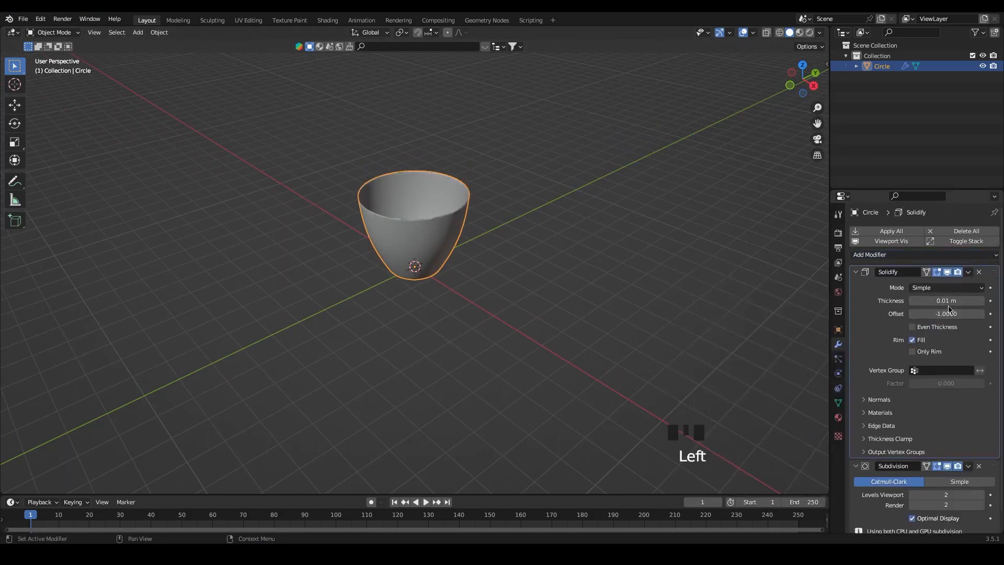
mouse_move(948, 302)
mouse_down()
mouse_move(991, 302)
mouse_move(904, 303)
mouse_move(948, 302)
mouse_up()
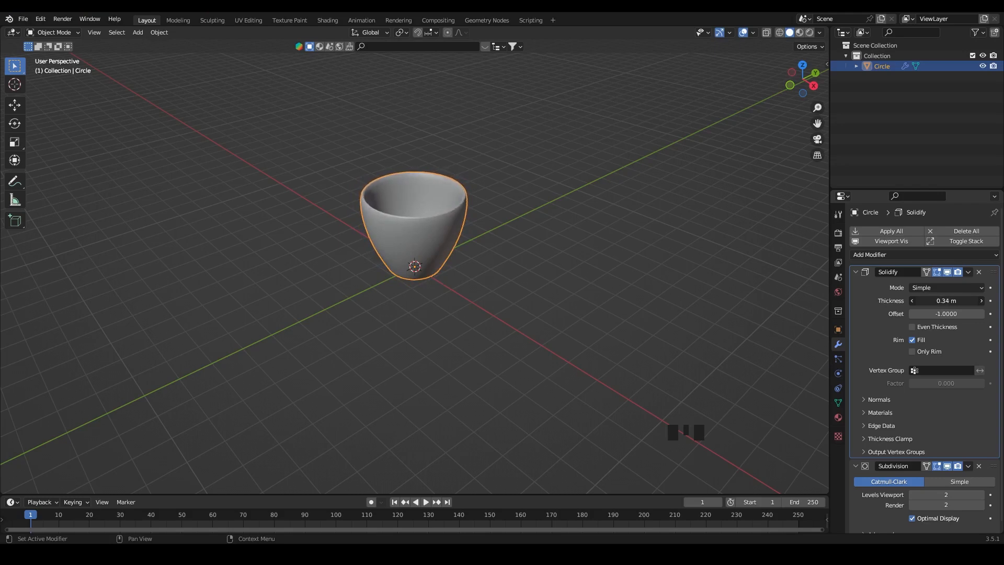
scroll(497, 313, up, 2)
middle_drag(497, 314, 538, 314)
scroll(520, 287, down, 2)
Step: Add a loop cut to the cup's upper wall section and slide it toward the rim, factor about -0.33
key(Tab)
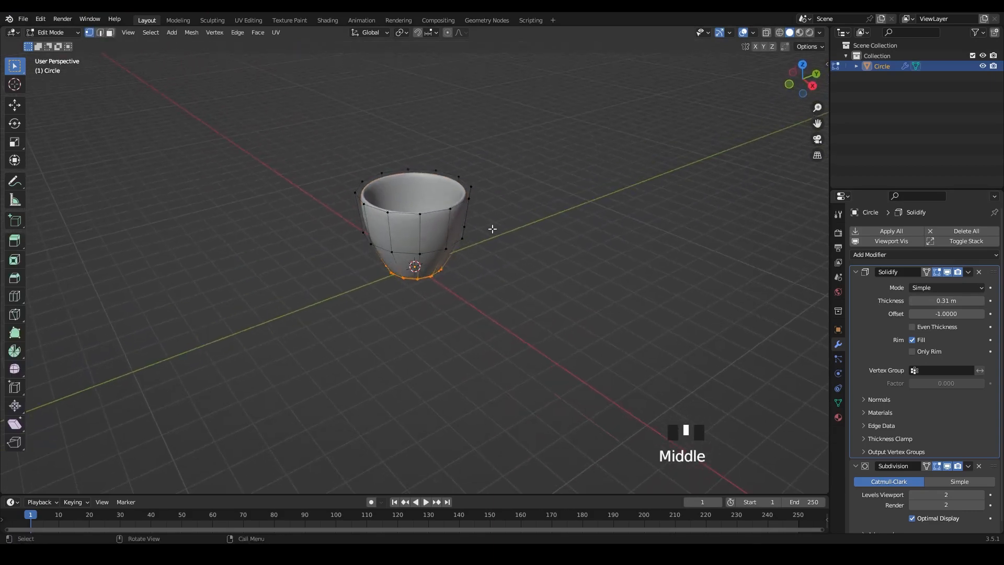
key(ctrl+r)
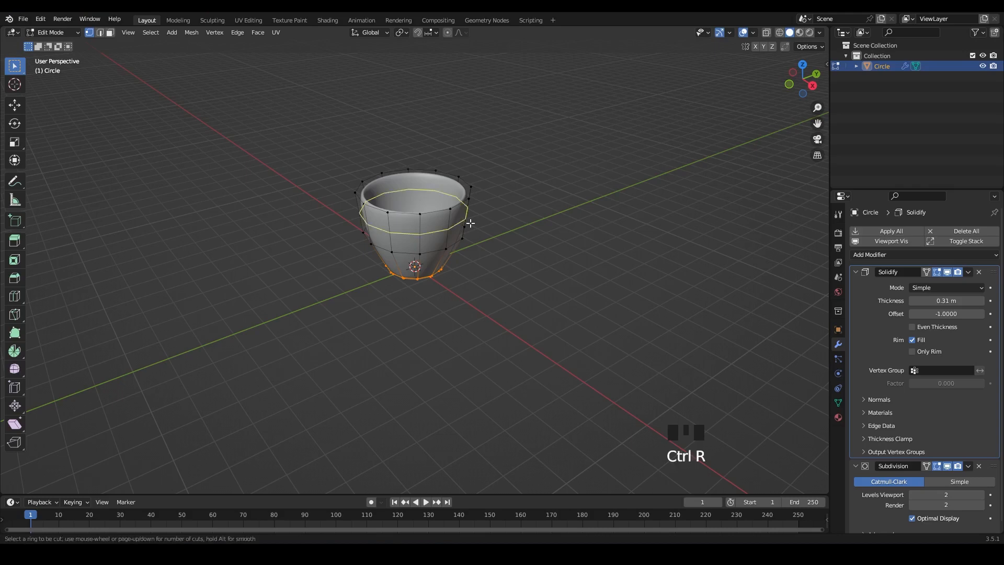
click(470, 223)
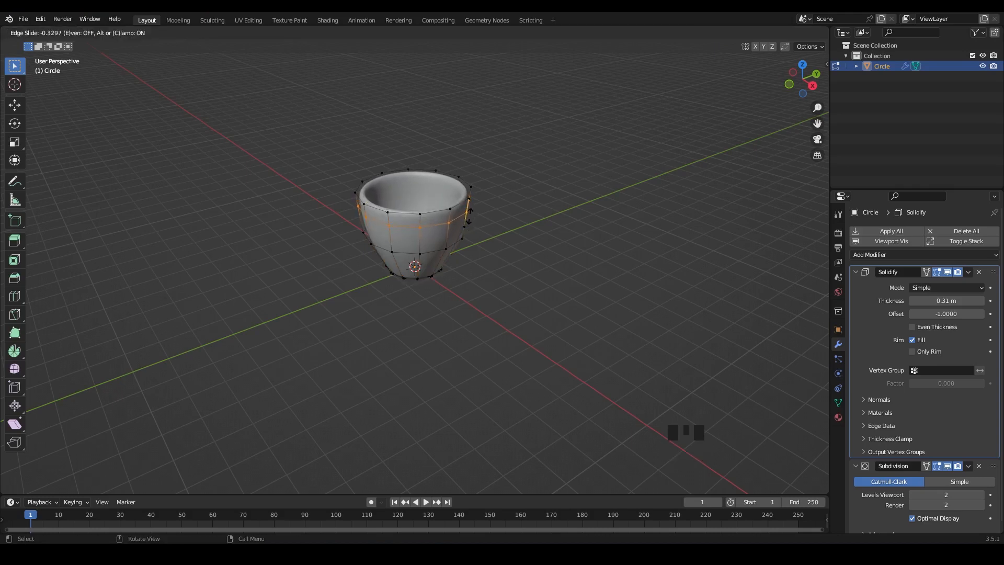
click(469, 214)
mouse_move(510, 295)
middle_down()
mouse_move(522, 334)
mouse_move(522, 284)
mouse_move(535, 282)
mouse_move(512, 284)
middle_up()
scroll(522, 327, up, 2)
click(505, 345)
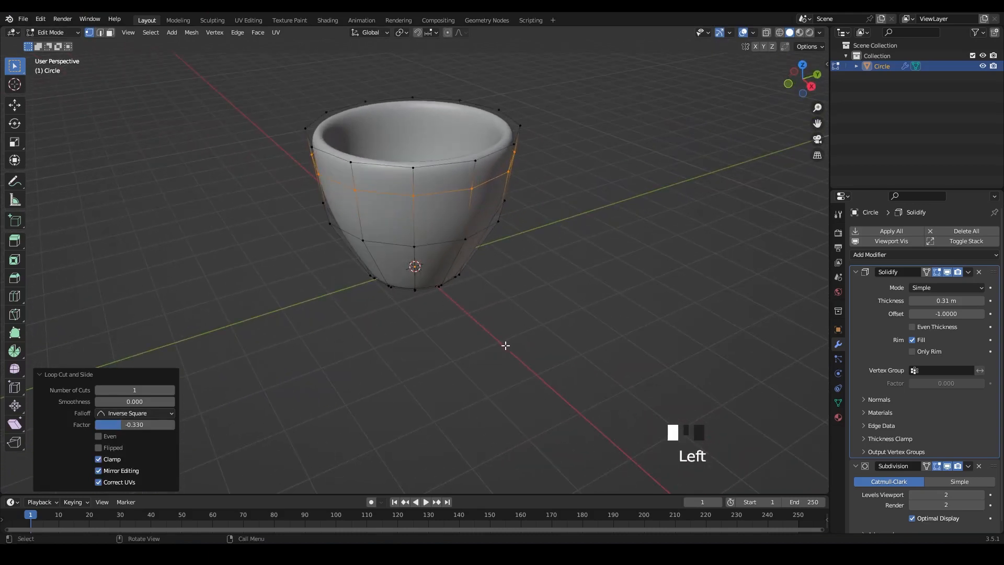
Step: Rotate the whole cup mesh 15° about the vertical axis in the top view
key(grave)
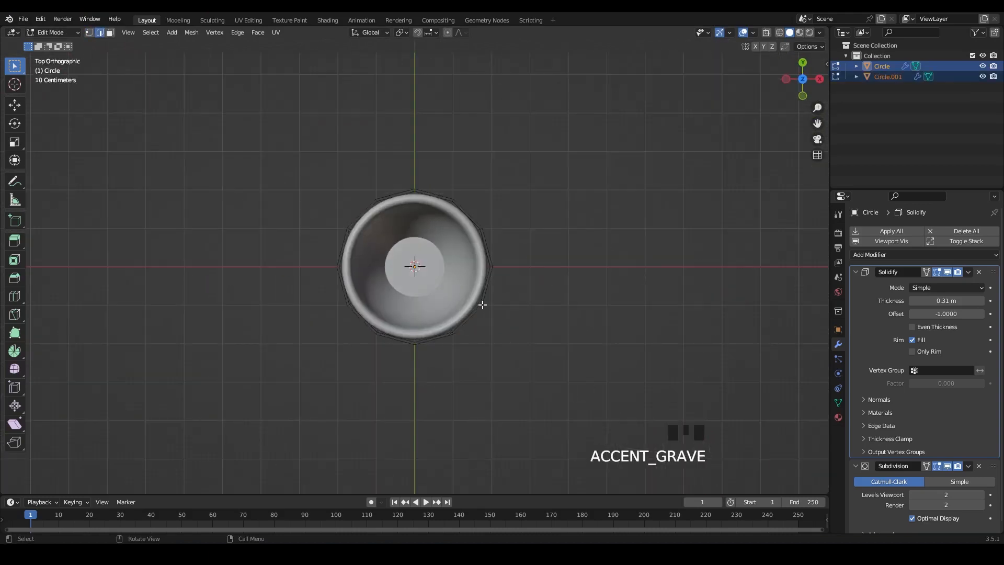
key(a)
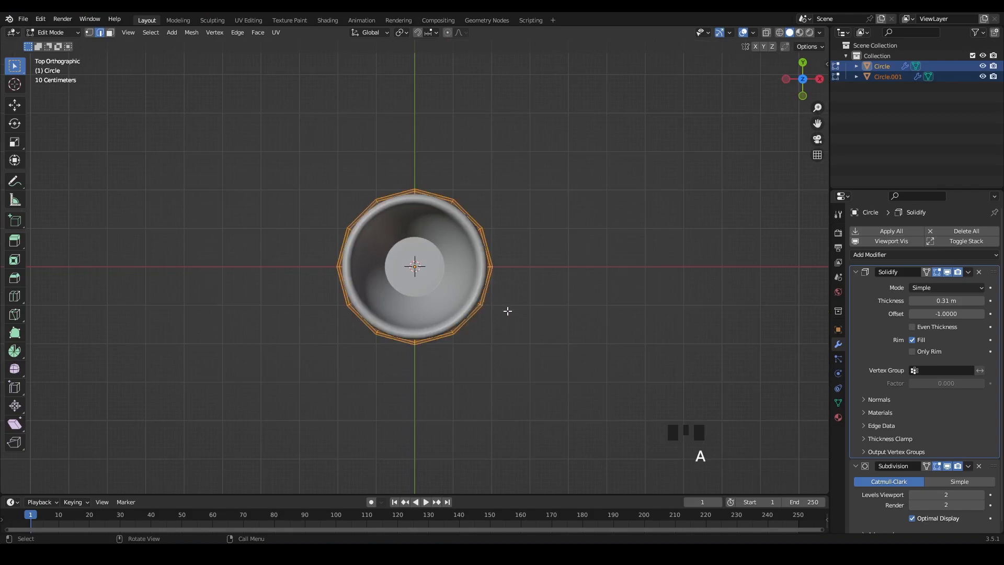
text(r15)
key(Return)
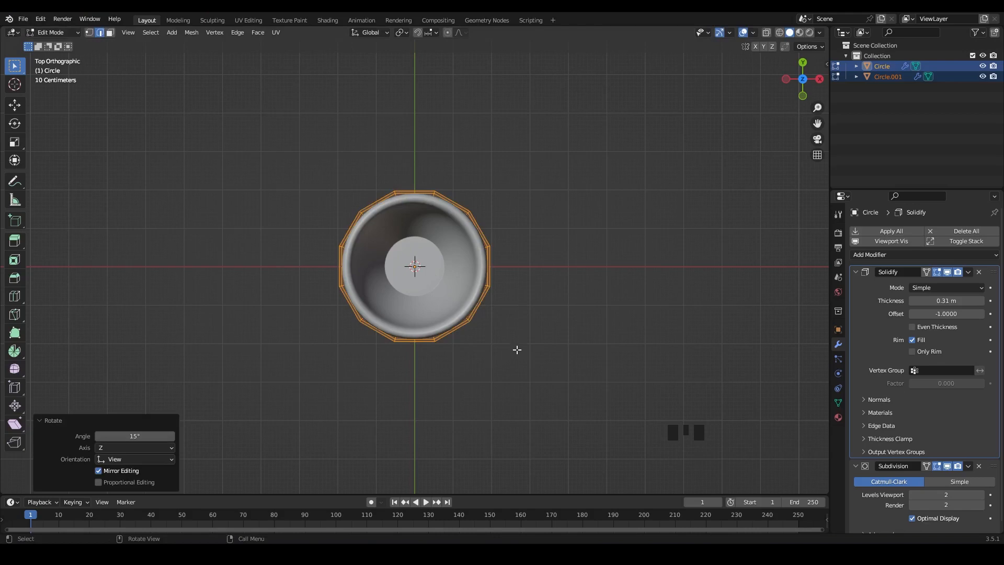
click(539, 335)
middle_drag(526, 389, 515, 295)
click(512, 269)
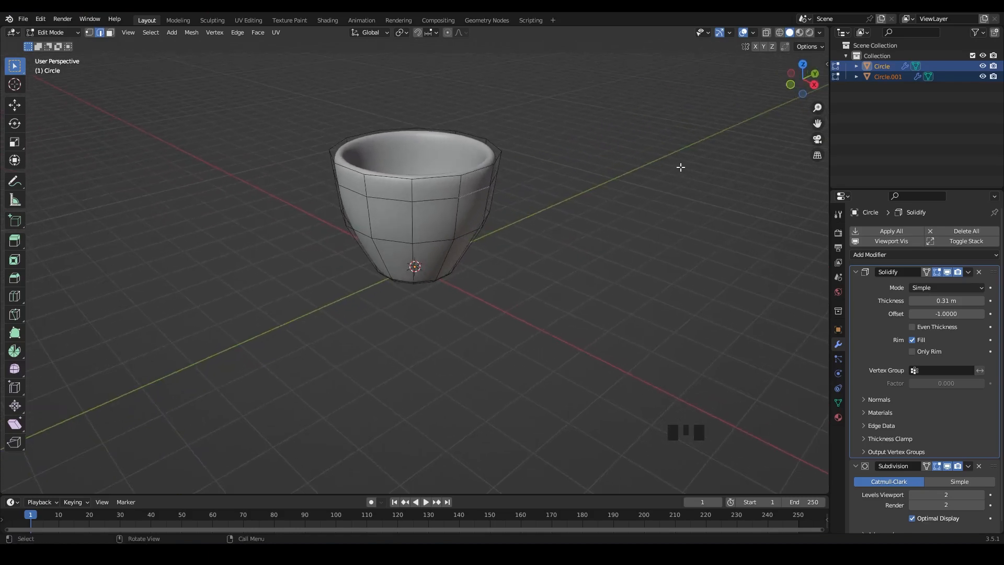
Step: Toggle the visibility of the extra Circle.001 object to check it, and delete that object
click(908, 117)
click(982, 77)
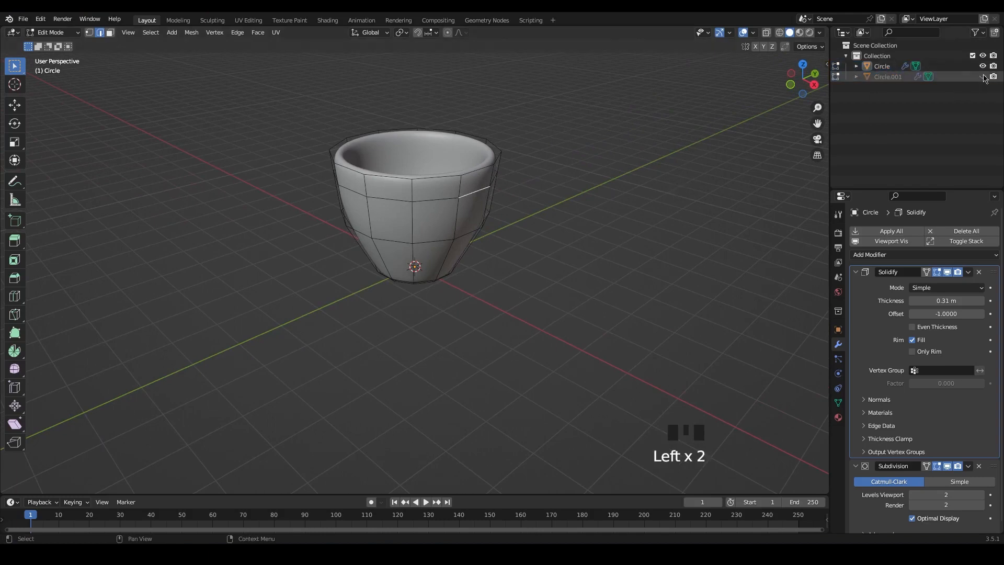
click(983, 77)
click(888, 78)
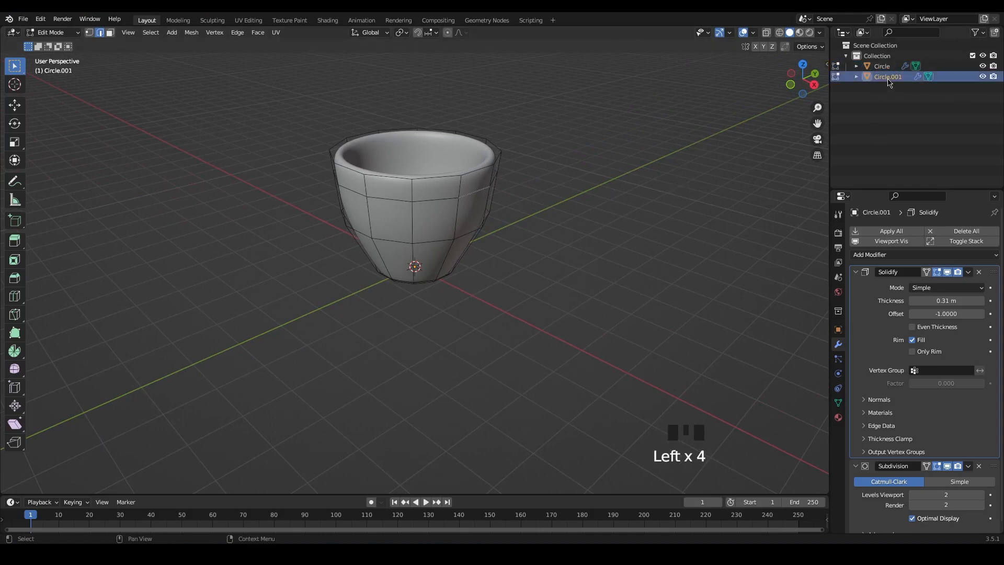
key(Delete)
Step: Duplicate the selected edge on the cup's upper side in place and separate it into its own object
click(438, 209)
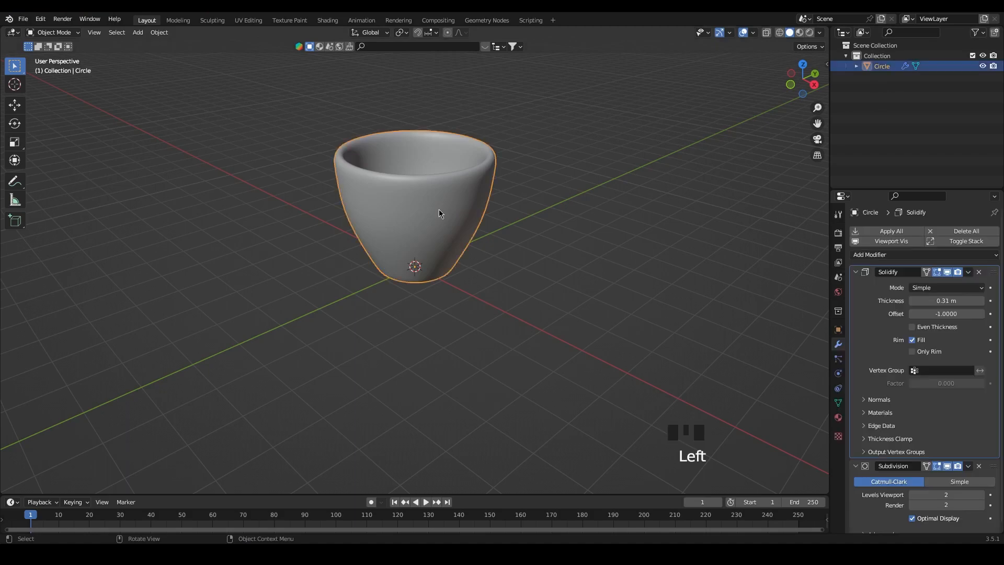
key(Tab)
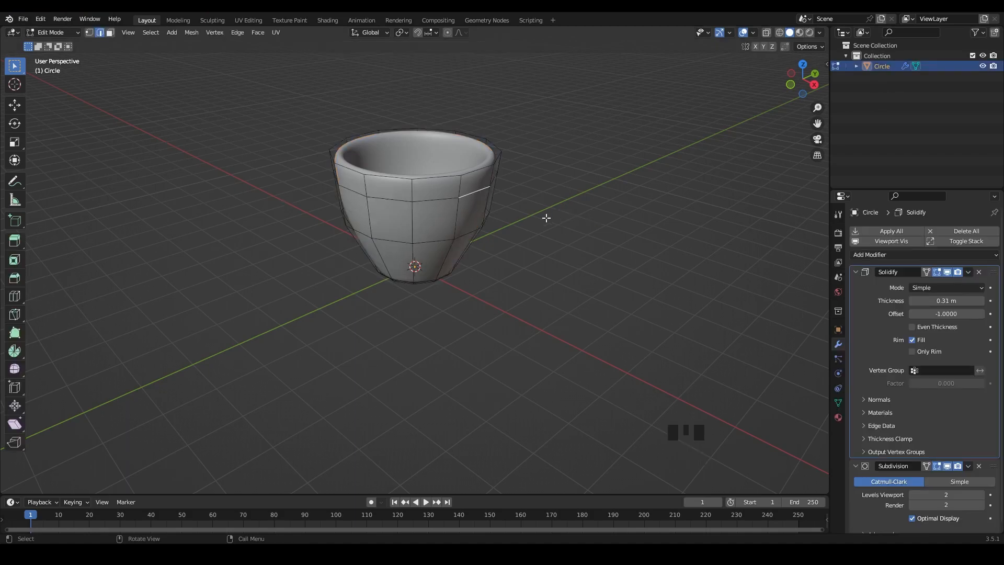
key(shift+d)
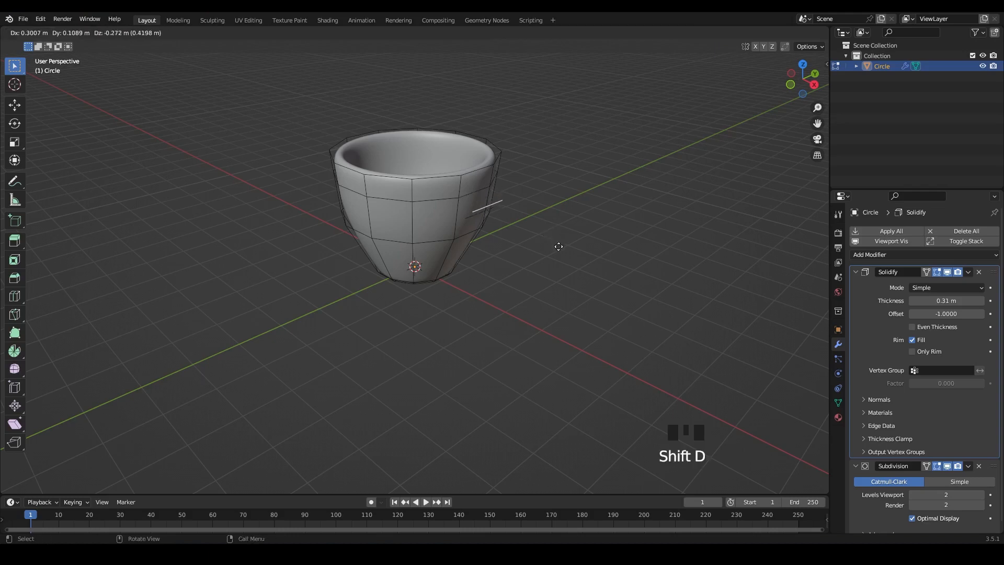
right_click(555, 240)
key(p)
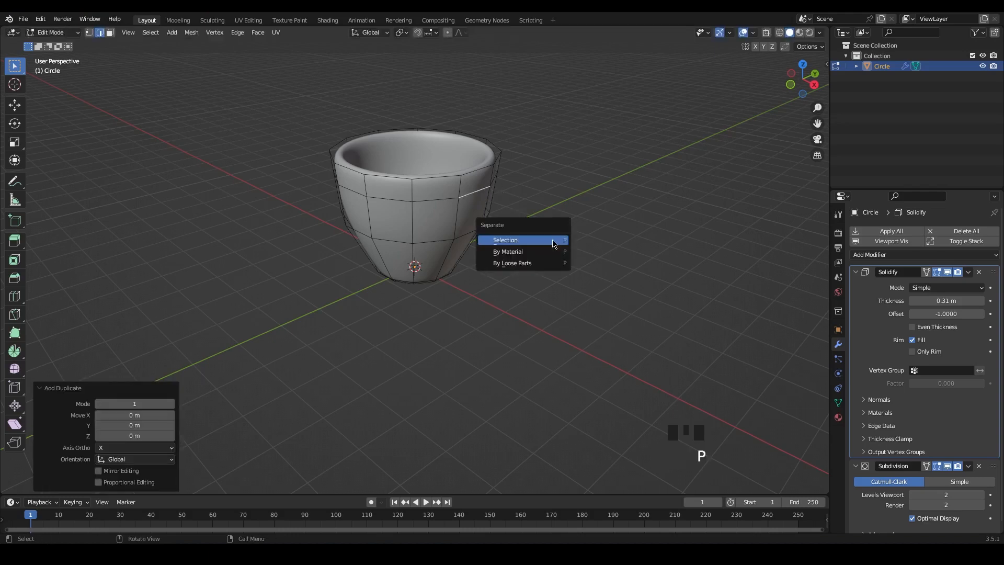
click(554, 243)
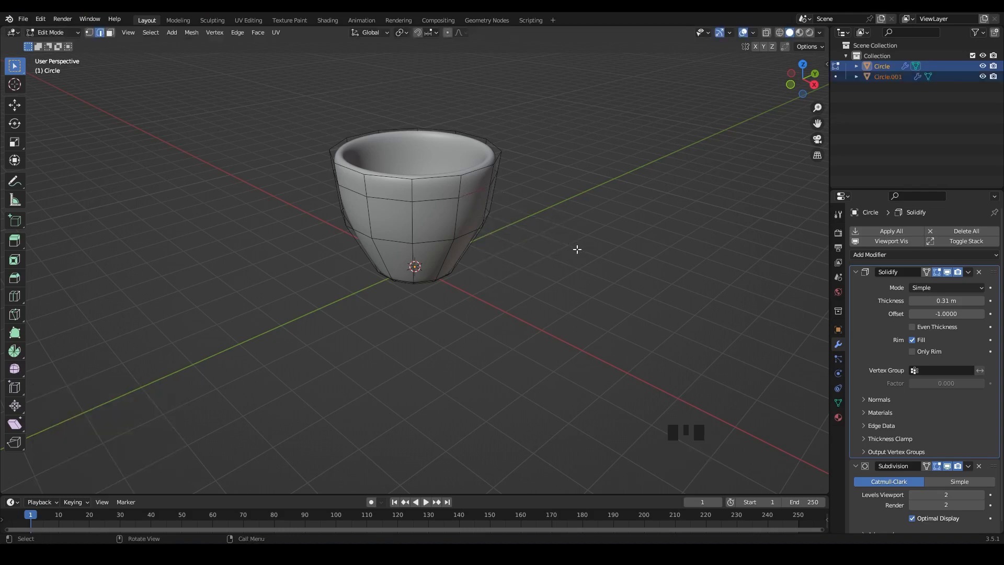
Step: Select the separated edge of Circle.001 and narrow it along Y with two scalings, by 0.815 and 0.731
key(Tab)
click(897, 78)
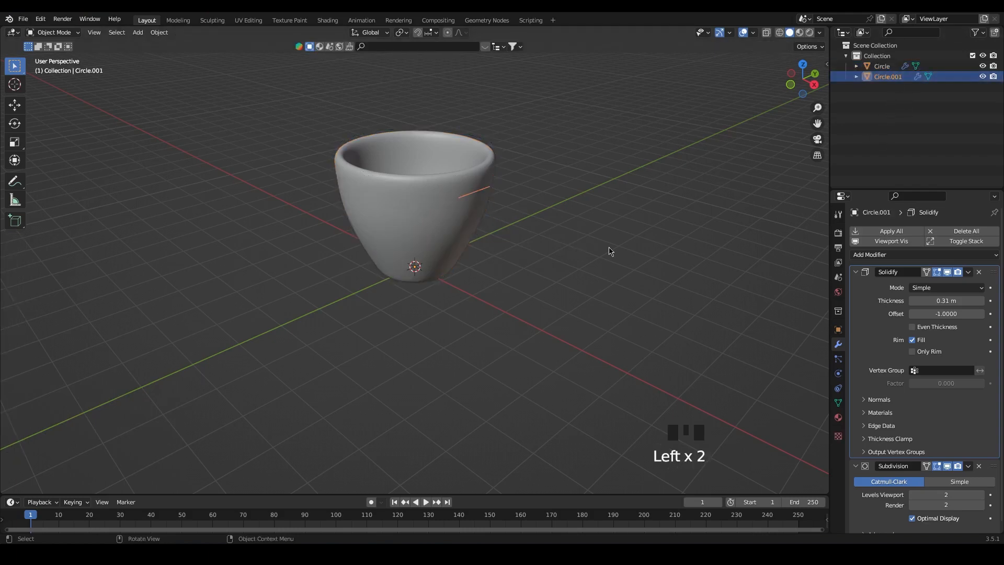
key(Tab)
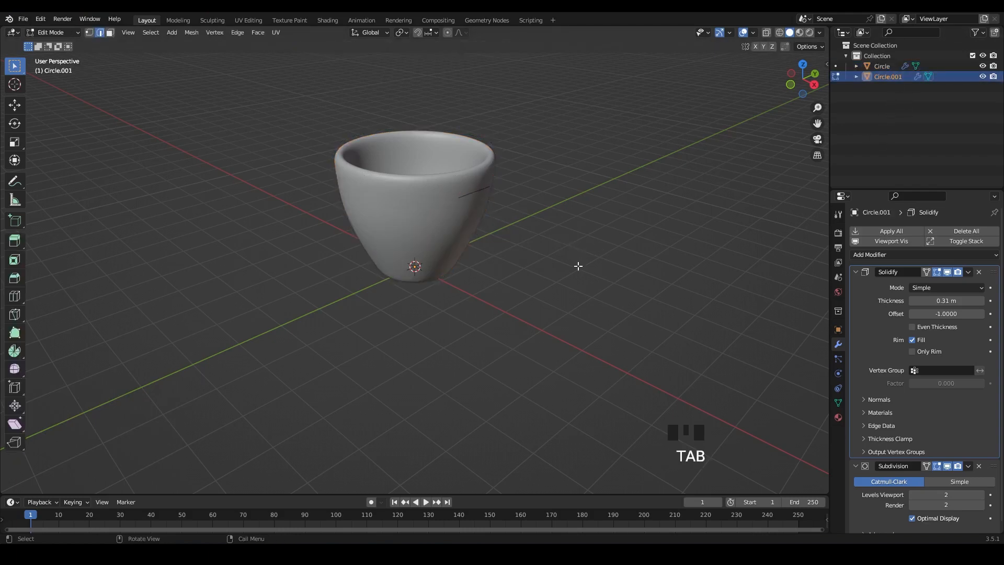
middle_drag(577, 266, 559, 278)
click(450, 204)
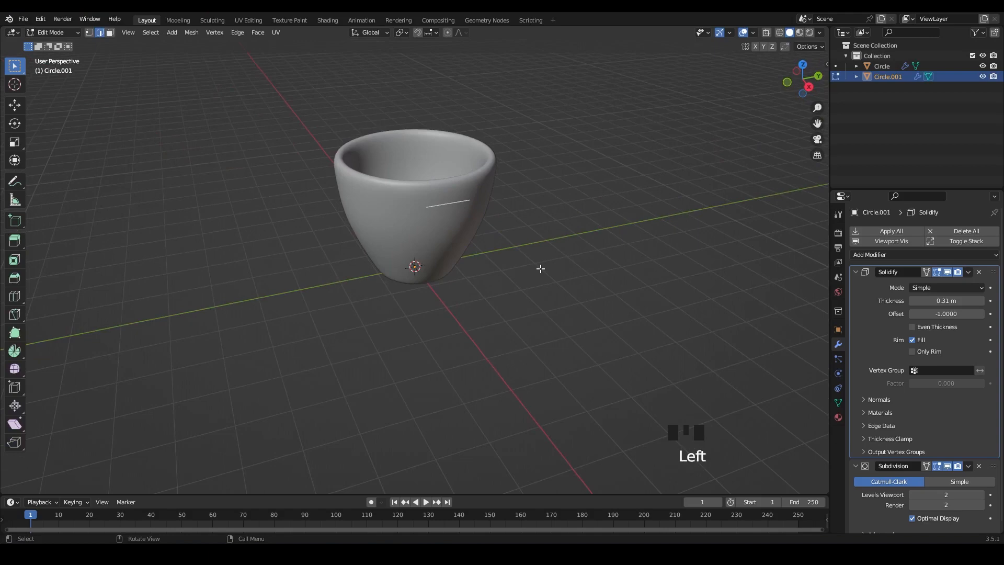
key(s)
key(y)
click(513, 268)
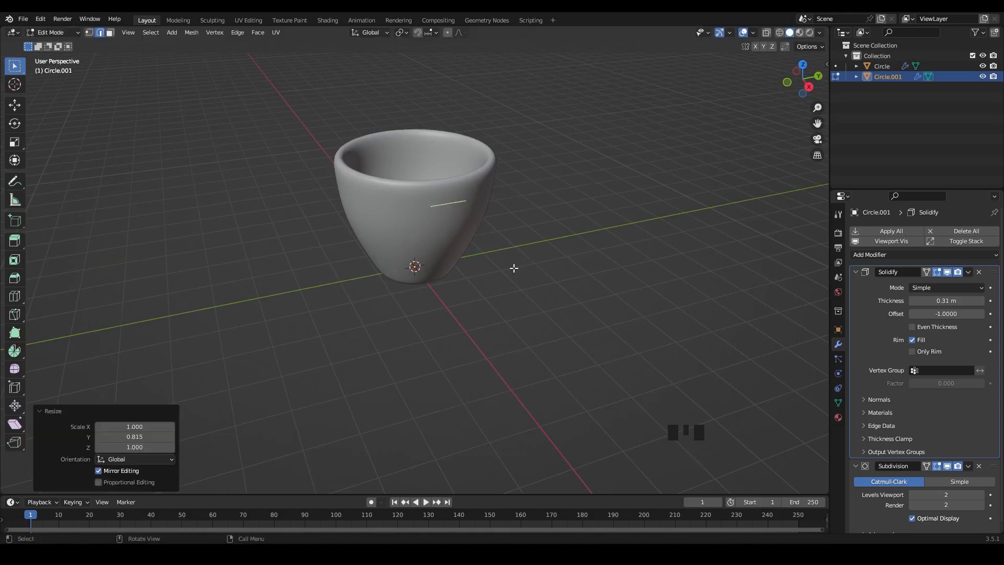
key(s)
key(y)
click(482, 264)
Step: In front view with X-ray on, extrude the edge outward about 1.08 m and downward about 1.06 m to start the handle
key(grave)
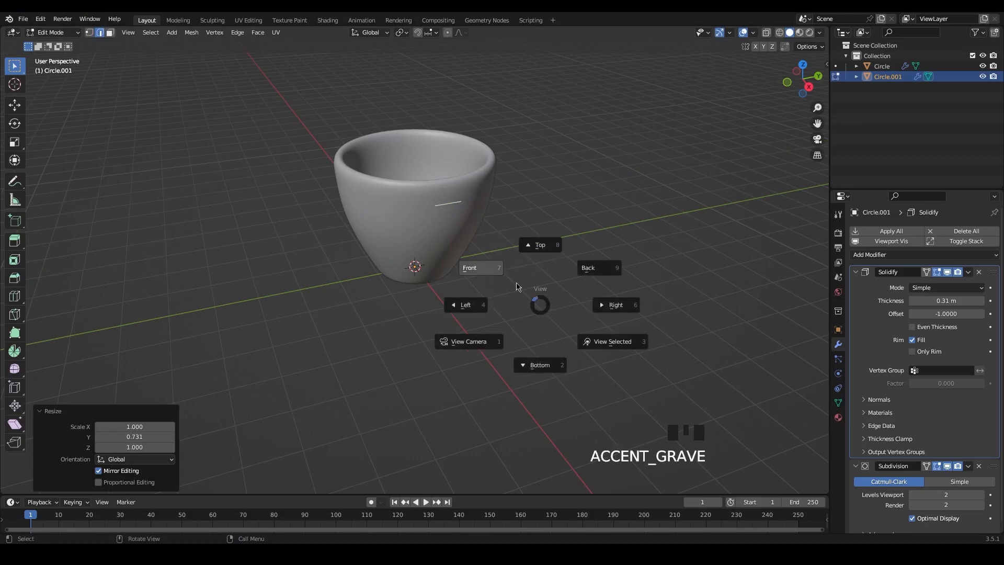
click(554, 260)
click(721, 81)
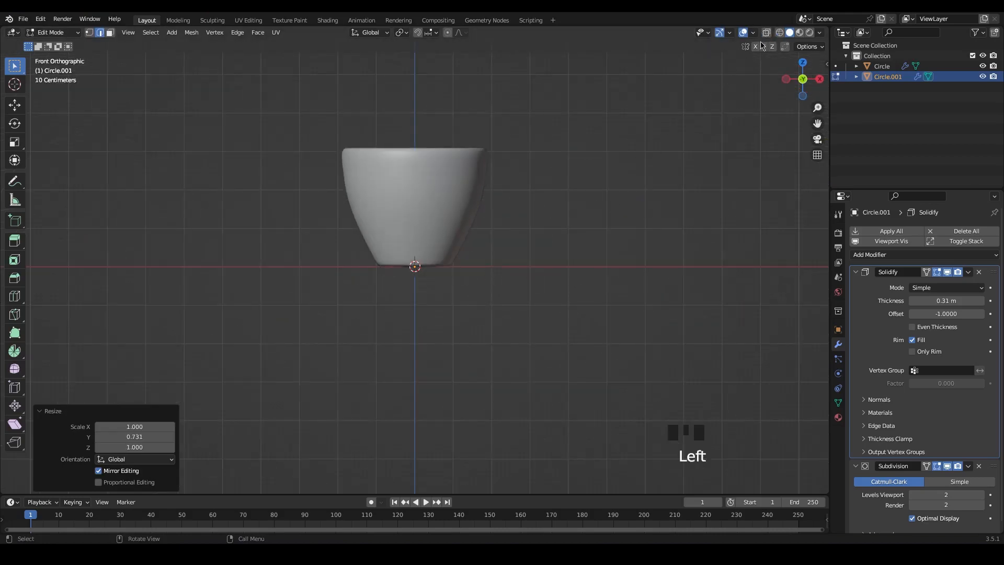
click(766, 33)
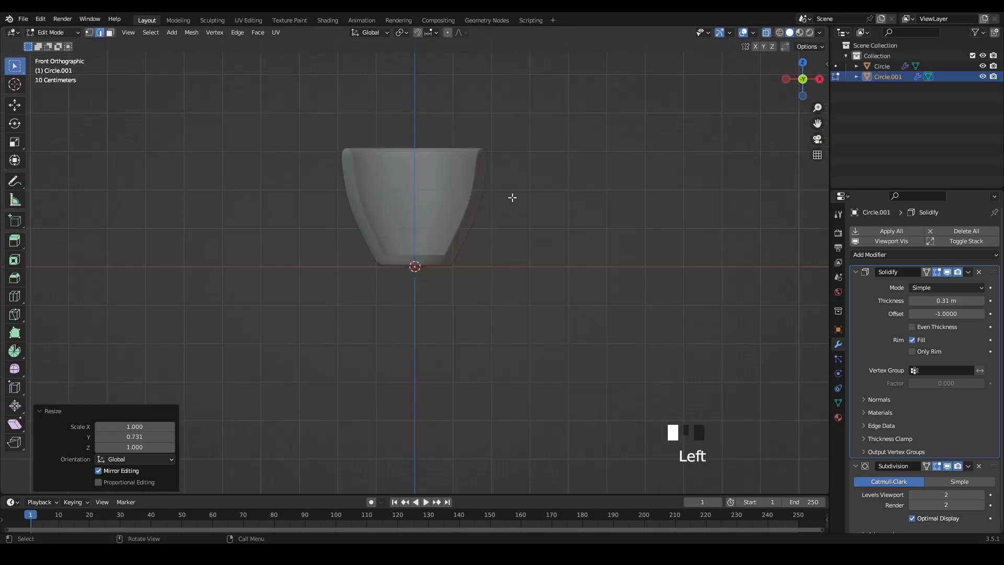
key(e)
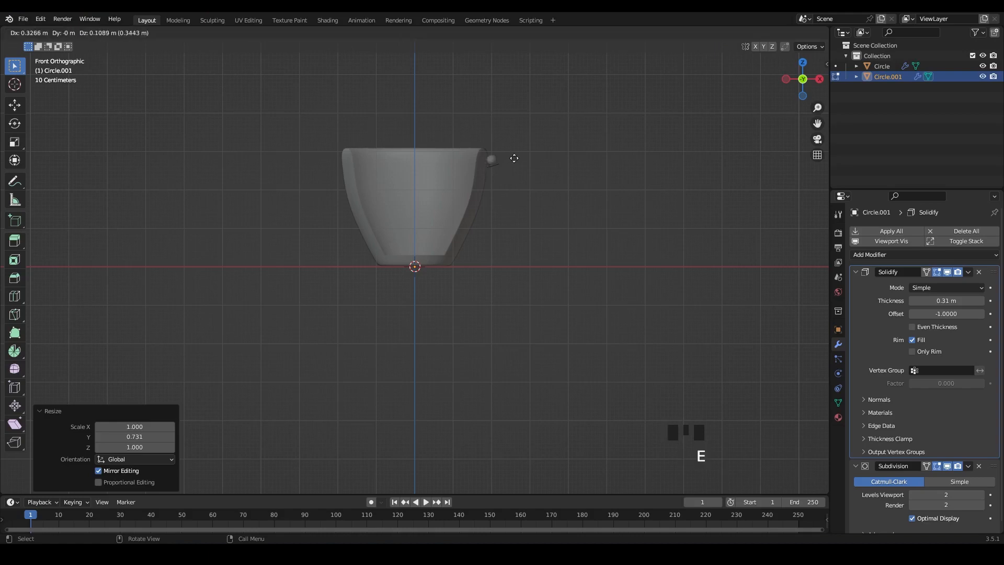
click(542, 151)
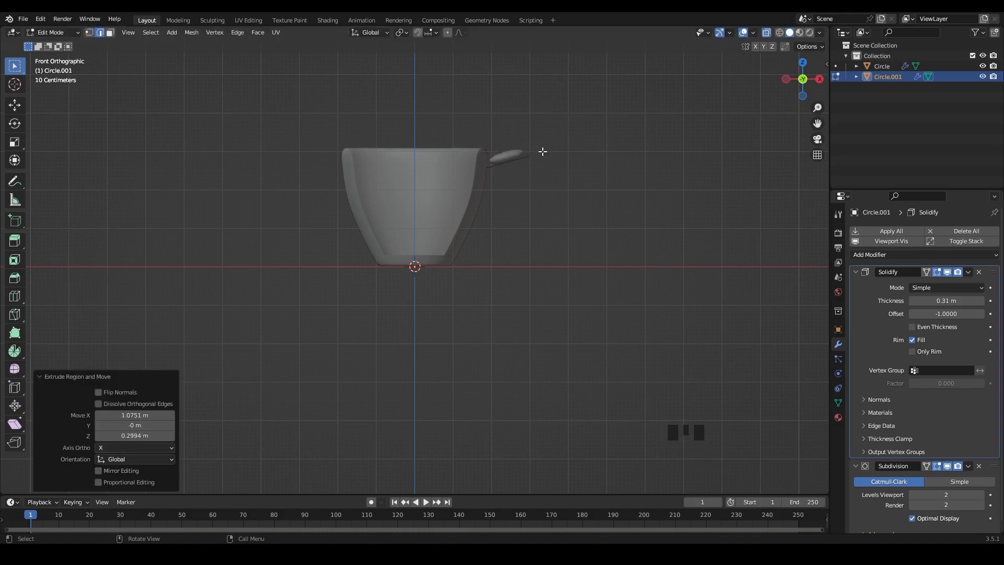
key(e)
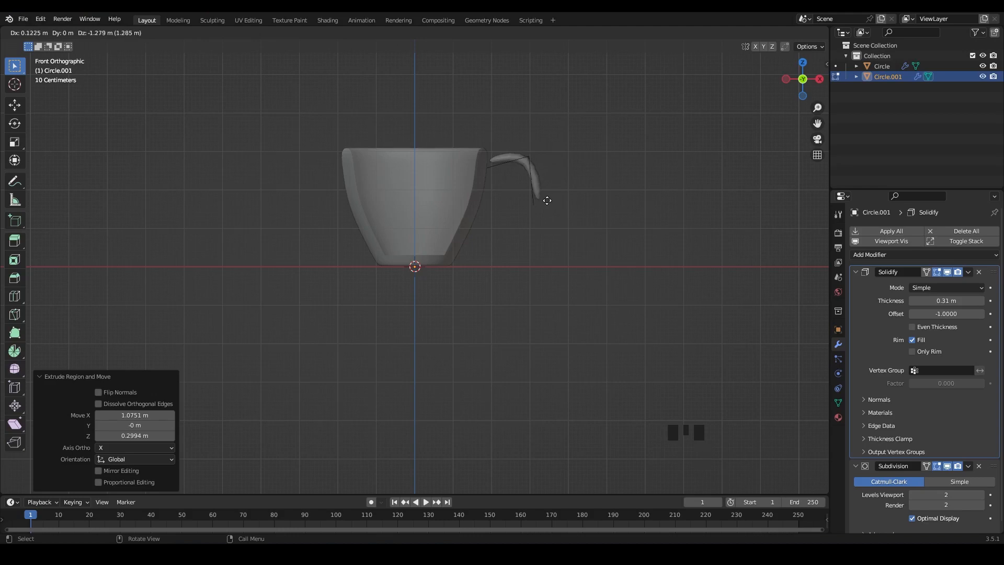
click(559, 192)
Step: Continue the handle with four more extrusions, curving it back to the cup's lower wall and ending in a short downward tip
key(e)
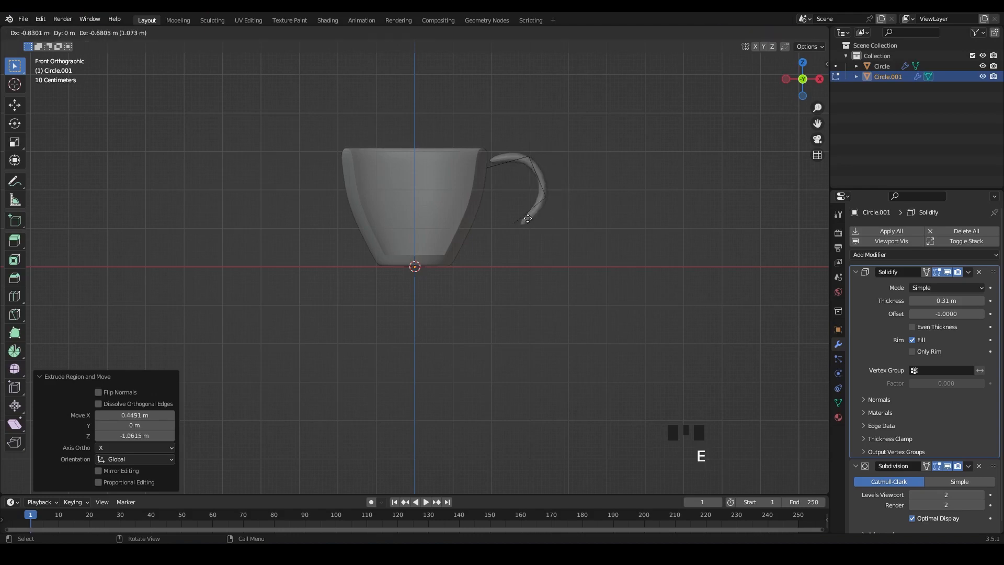
click(523, 219)
key(e)
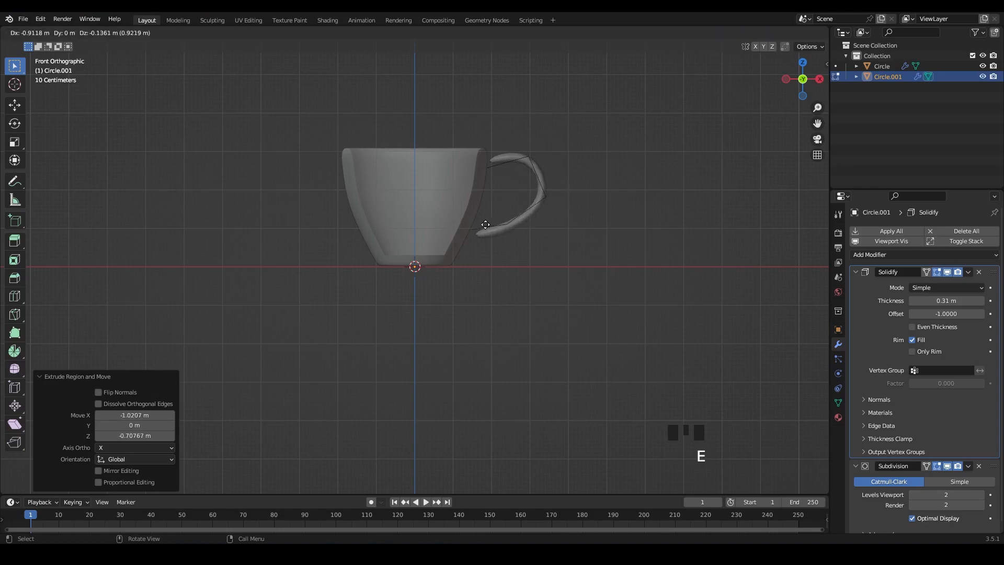
click(479, 226)
key(e)
click(461, 237)
key(e)
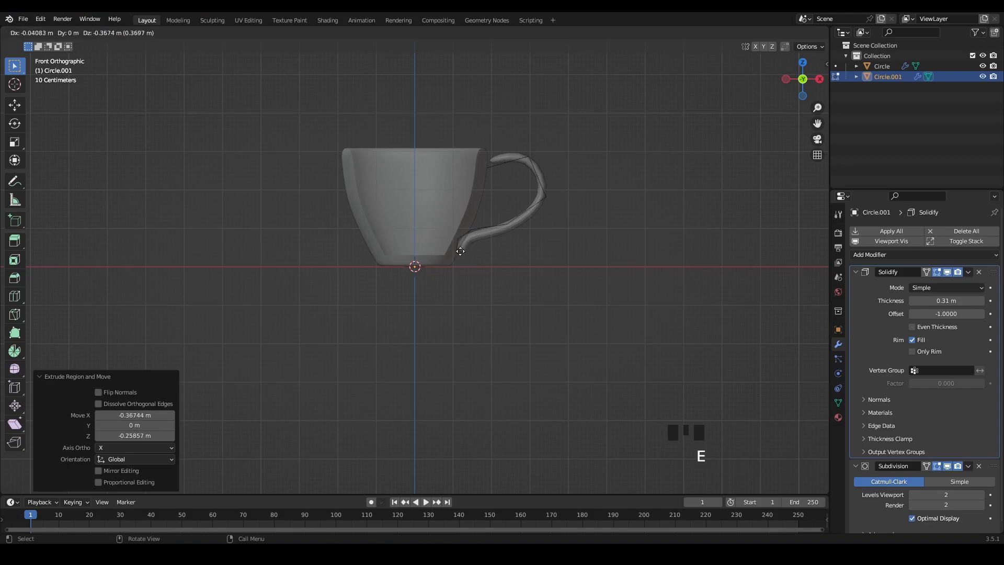
click(460, 251)
click(516, 238)
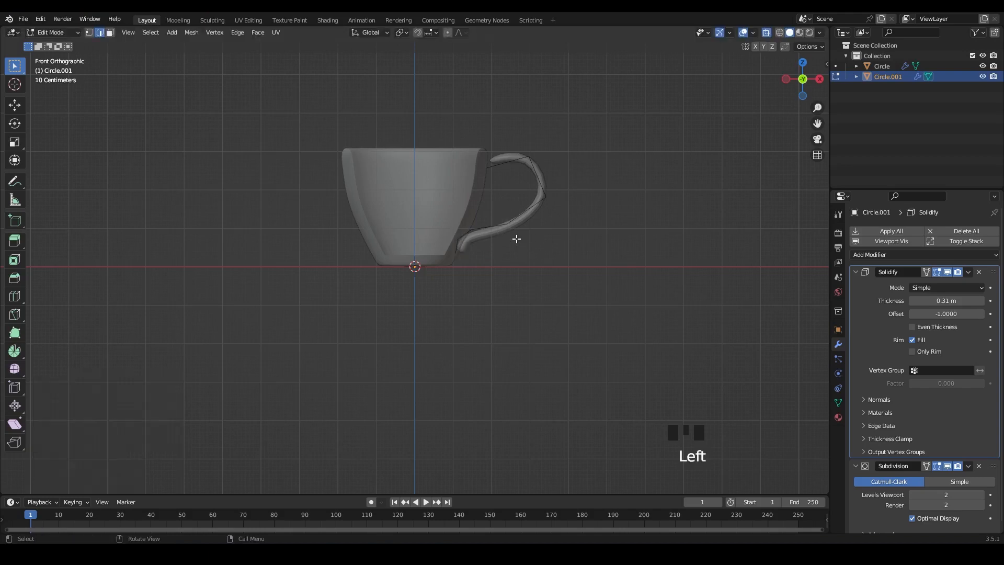
Step: Refine the handle's curve by moving the vertices at its lower bend, outermost point and upper bend slightly inward and up
click(88, 32)
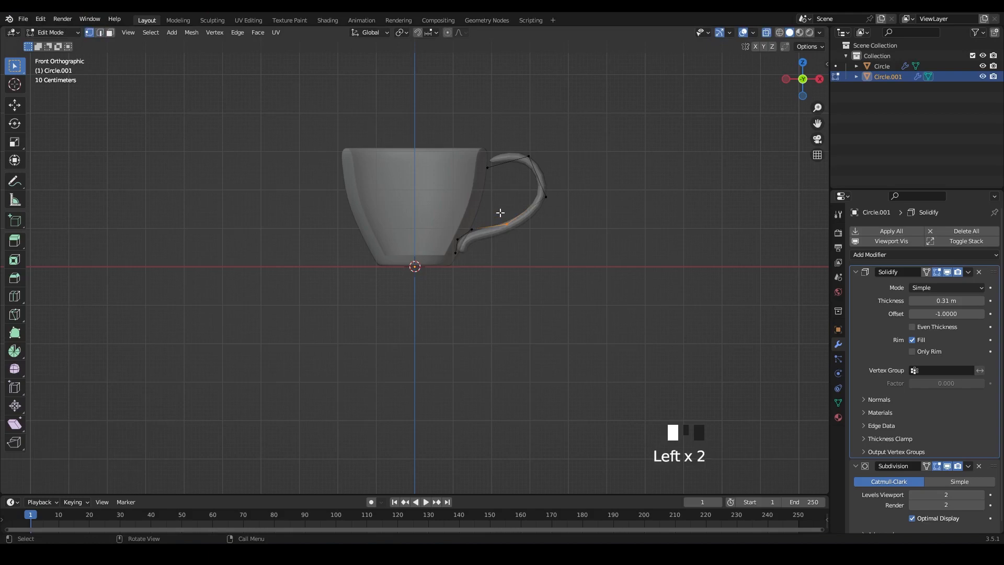
drag(501, 213, 534, 255)
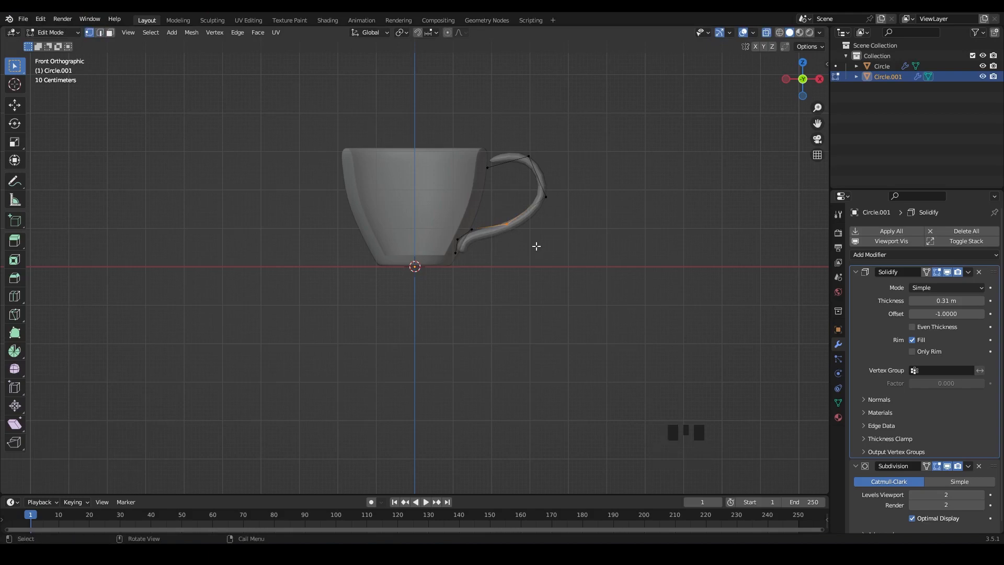
key(g)
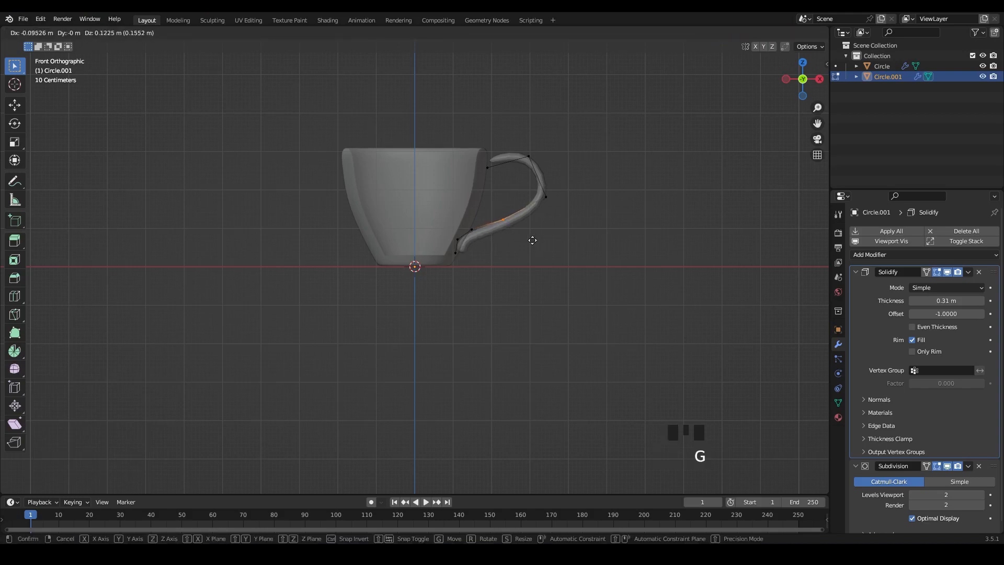
click(551, 201)
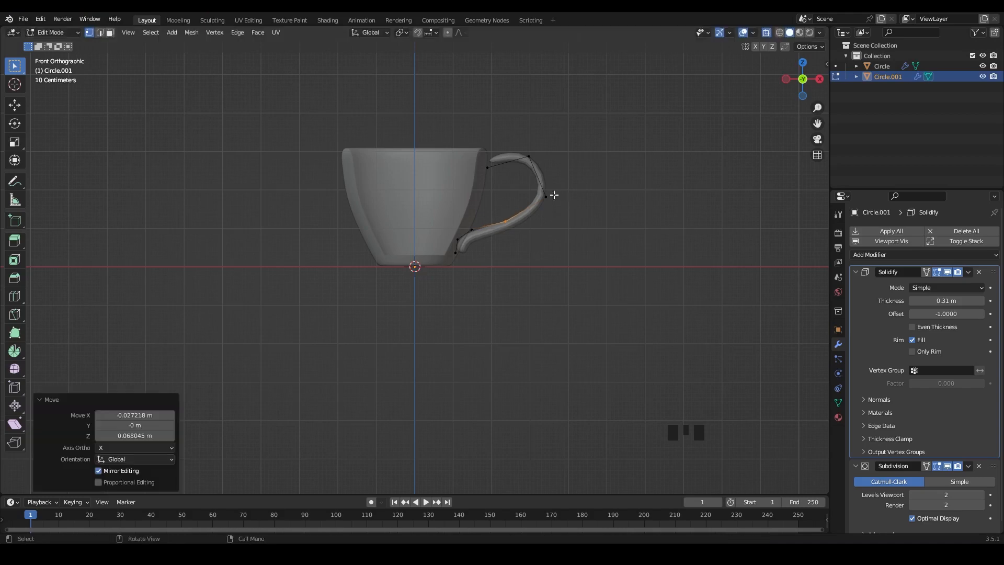
key(g)
click(566, 207)
click(530, 155)
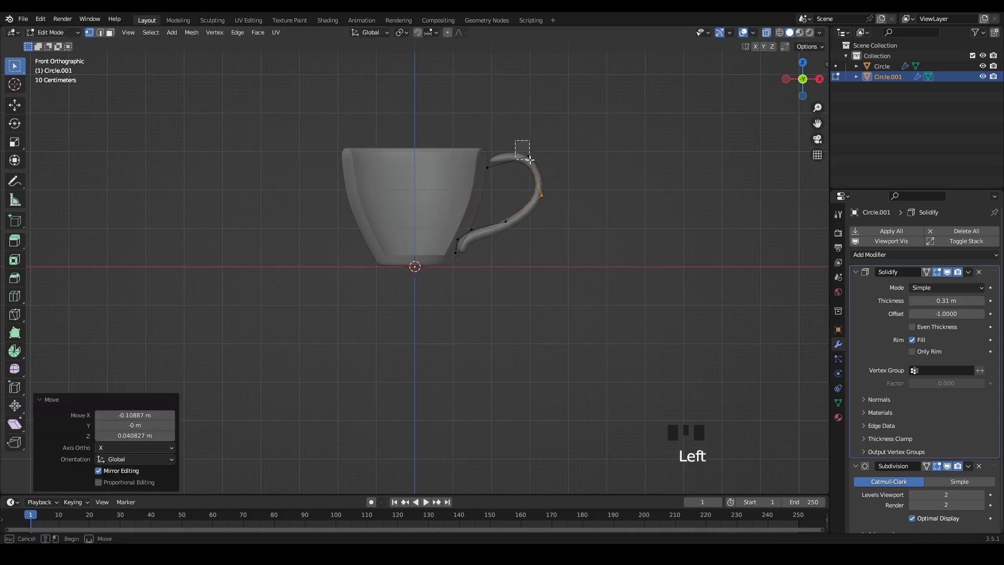
key(g)
click(547, 163)
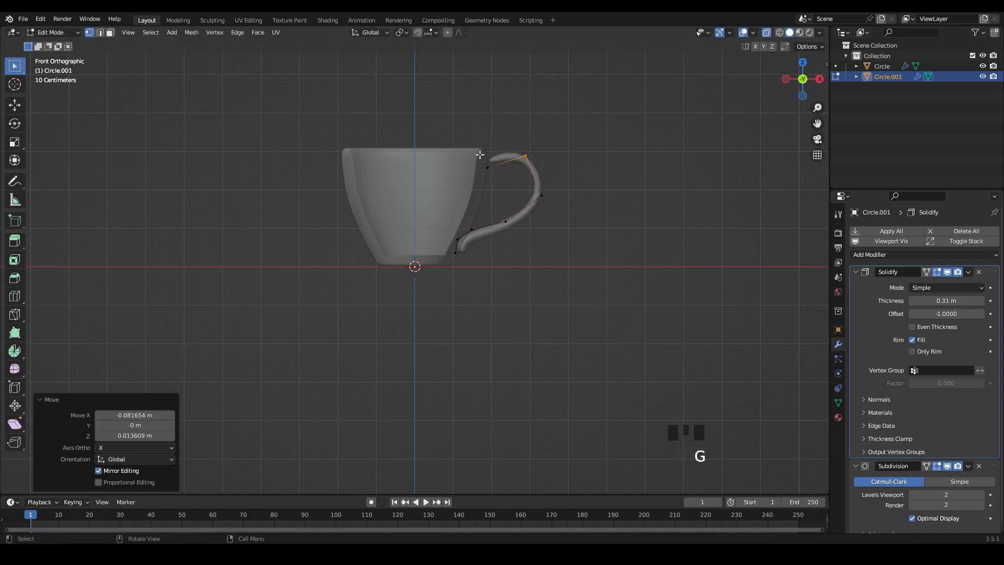
Step: Extrude the handle's upper attachment end downward along the cup wall by about 0.73 m
click(494, 178)
key(e)
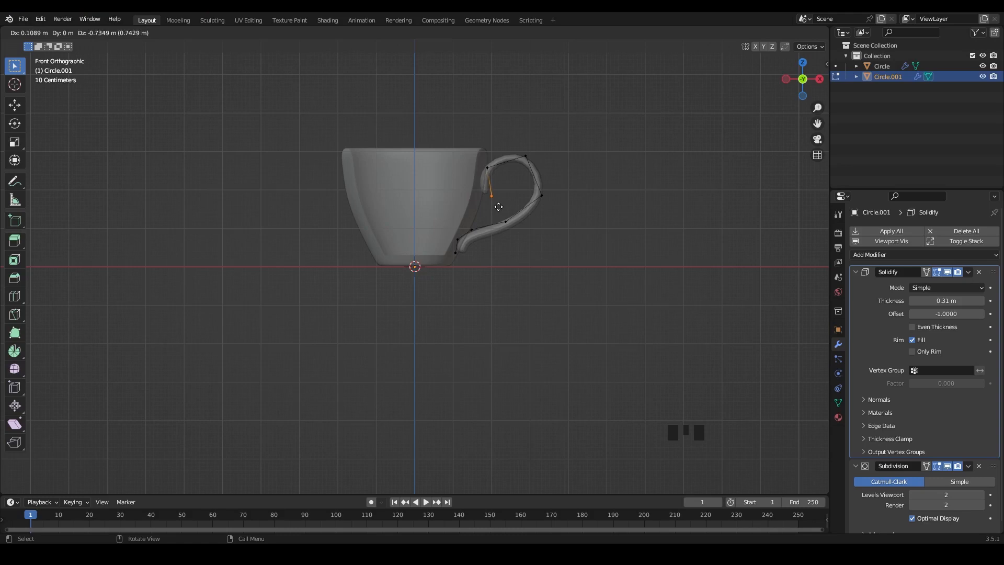
click(498, 207)
click(631, 263)
Step: Turn X-ray off, return to Object Mode and shade the handle smooth
middle_drag(636, 247, 567, 287)
click(767, 32)
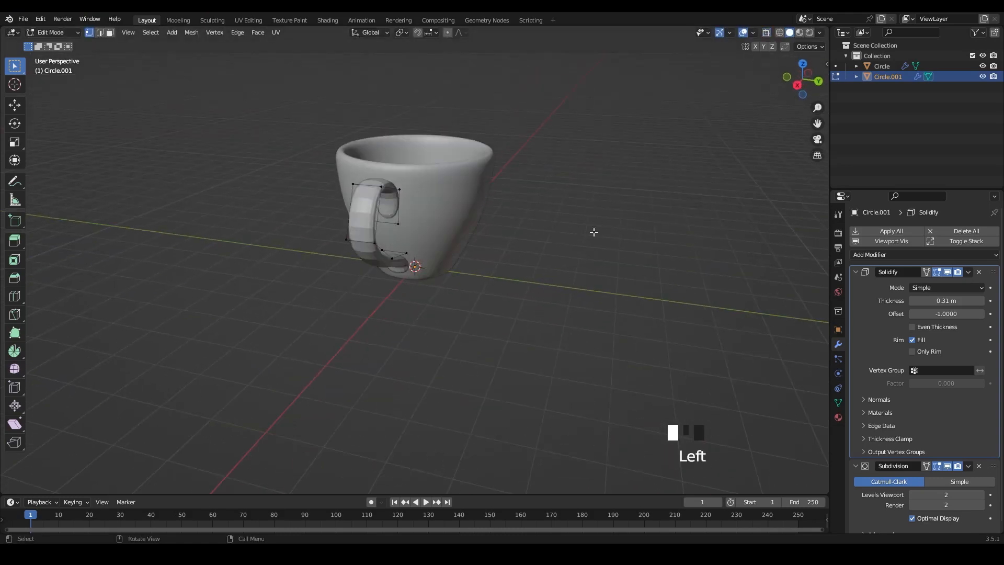
click(538, 277)
key(Tab)
middle_drag(544, 280, 522, 287)
scroll(486, 287, down, 3)
scroll(533, 293, up, 1)
scroll(533, 293, up, 1)
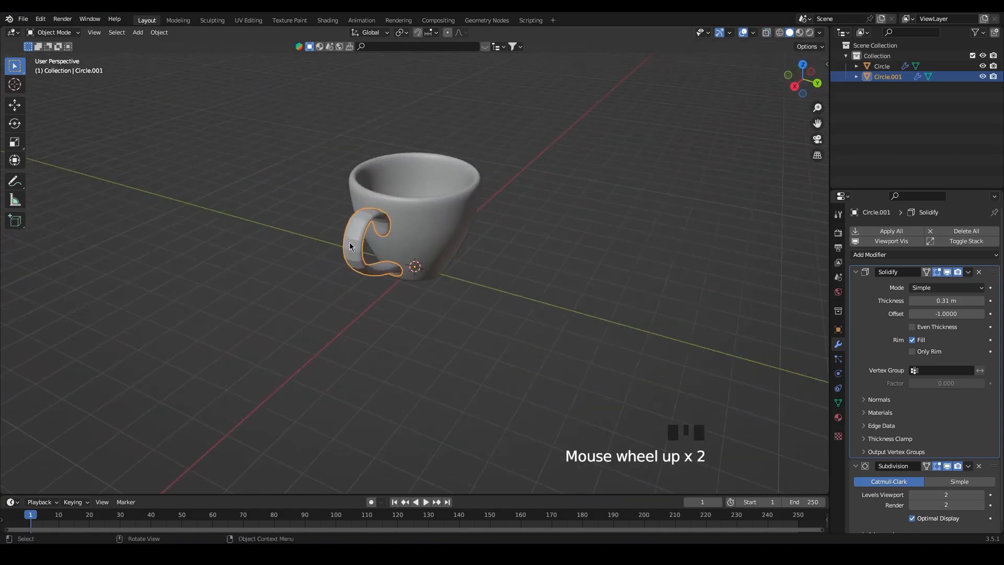
right_click(349, 242)
click(482, 313)
click(353, 255)
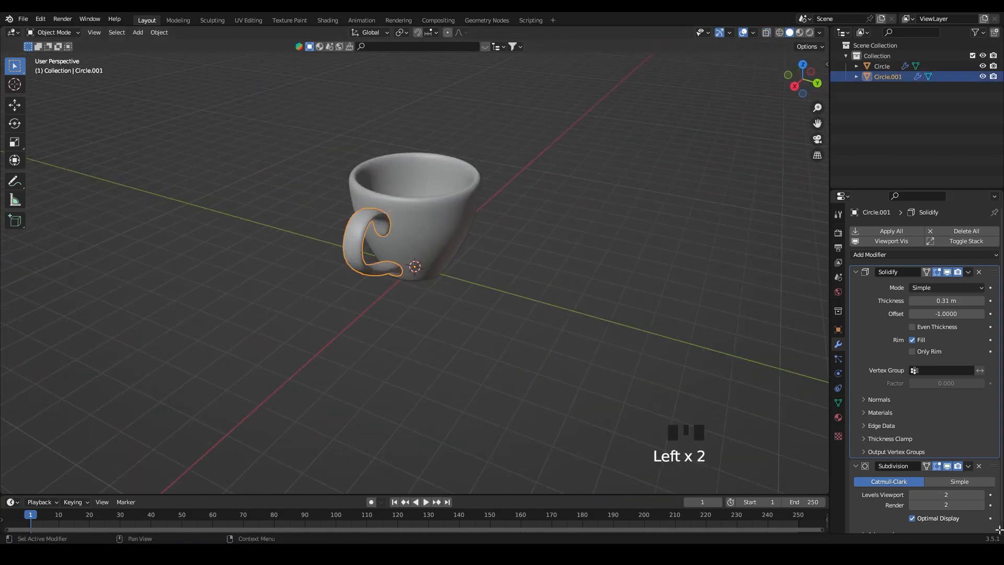
Step: Raise the handle's Subdivision viewport level to 3 and save the file
click(981, 494)
click(517, 357)
middle_drag(493, 325, 407, 358)
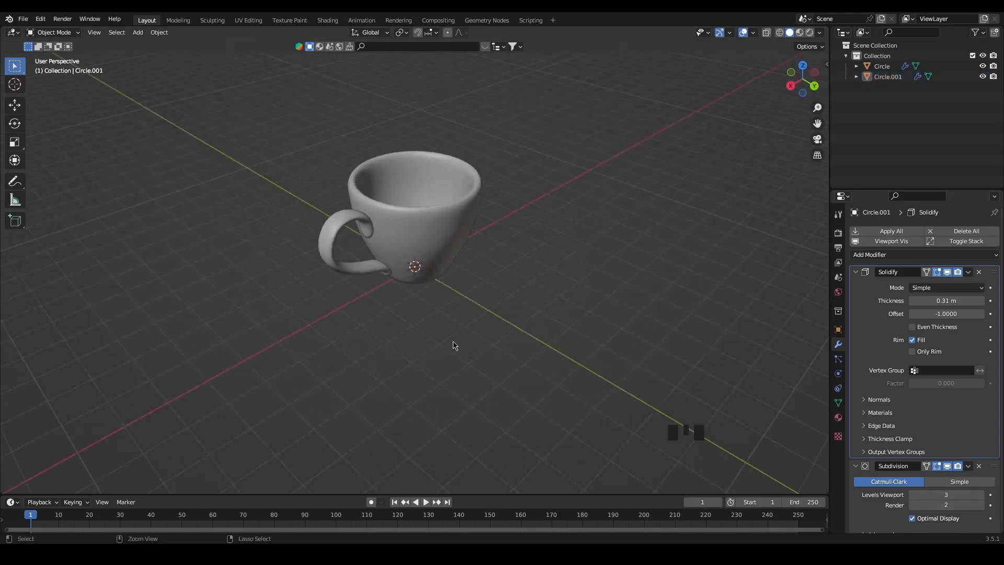
key(ctrl+s)
Step: Turn X-ray on and add a 12-vertex mesh circle with a 1 m radius at the cup's base
middle_drag(496, 320, 534, 341)
click(766, 33)
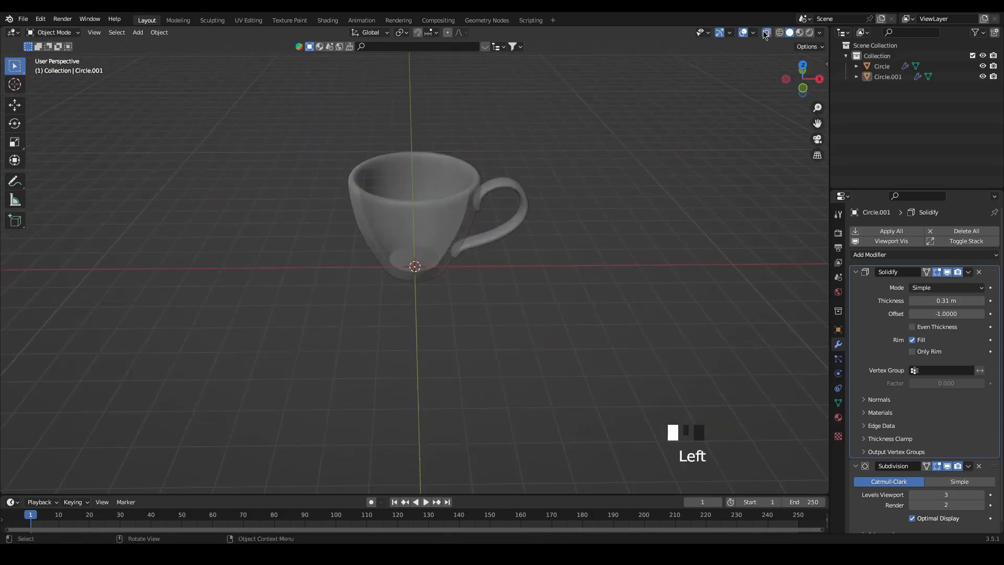
middle_drag(506, 296, 486, 327)
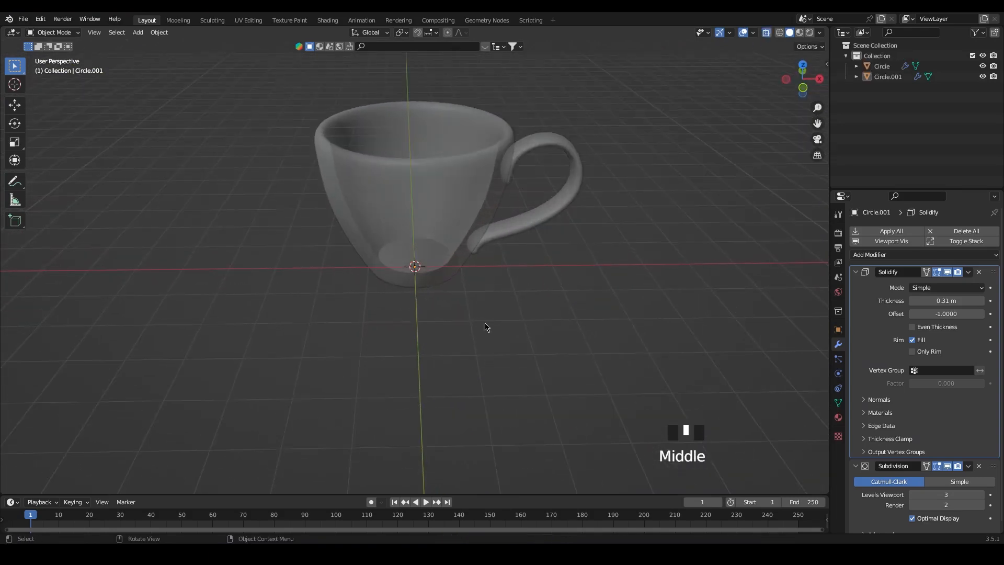
key(shift+a)
mouse_move(498, 320)
click(557, 100)
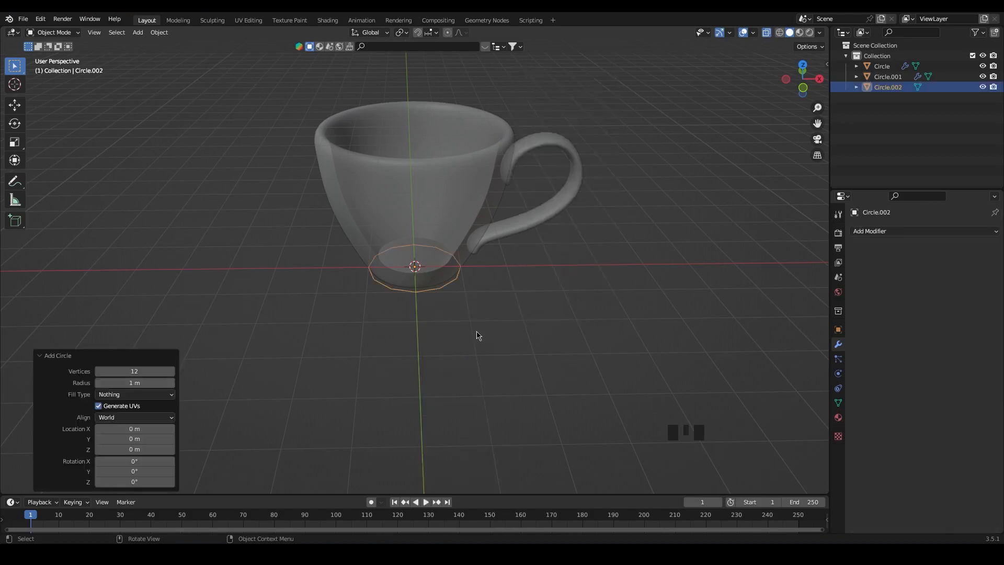
Step: Scale the new circle down and back up to match the cup's base, ending with a factor of 1.19
middle_drag(477, 335, 480, 368)
key(s)
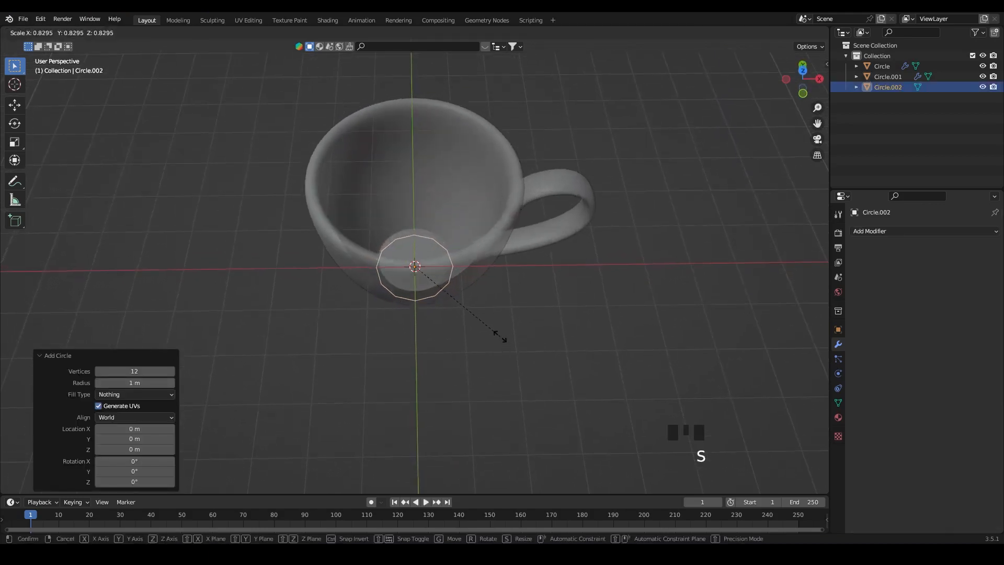
click(498, 340)
key(s)
click(514, 352)
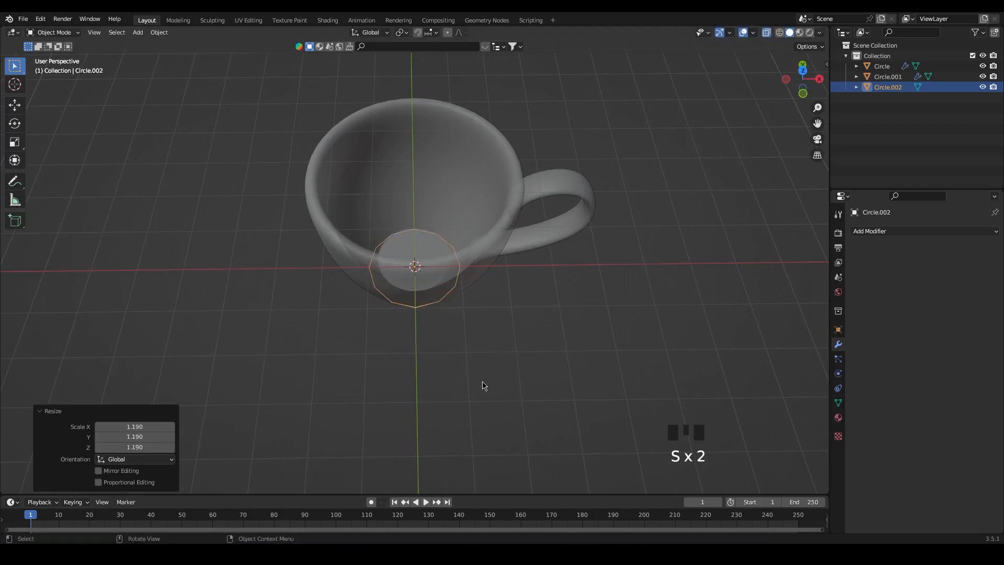
Step: Raise the circle along Z by 0.16 m and about 0.09 m more to the cup's inner floor
middle_drag(483, 385, 490, 340)
key(g)
key(z)
click(477, 344)
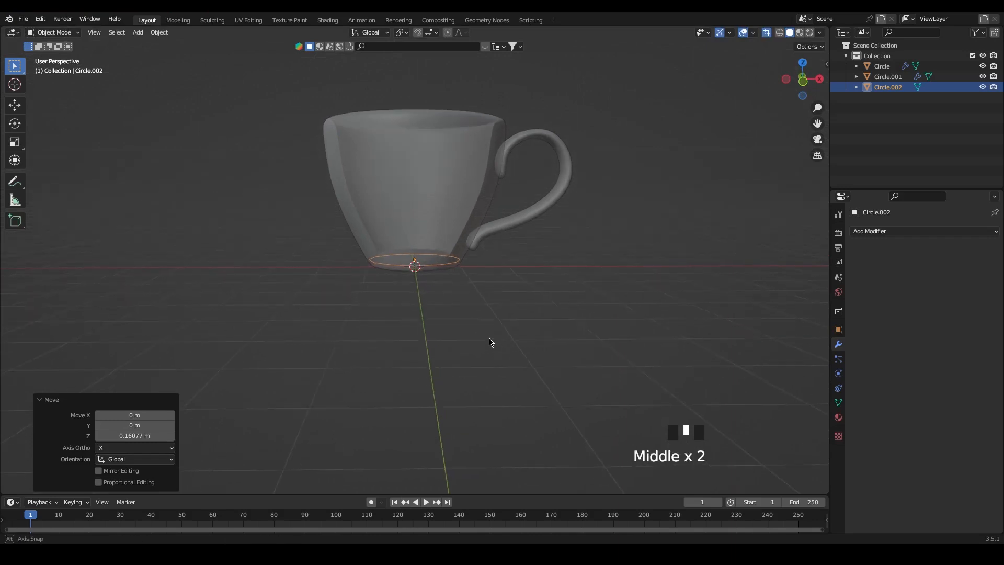
key(z)
key(g)
key(z)
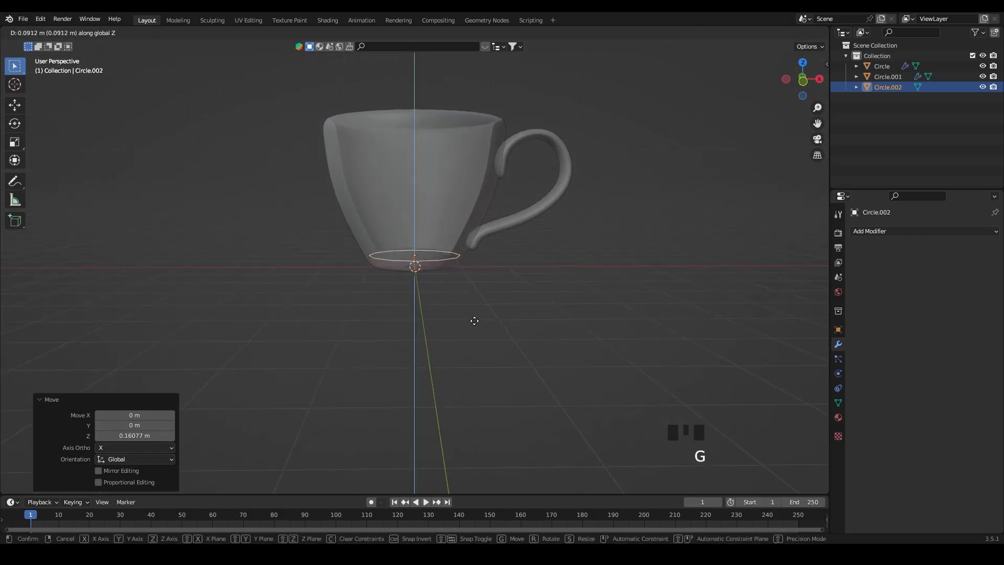
click(474, 320)
Step: Scale the raised circle by 0.782 to fit within the cup's inner floor
mouse_move(507, 331)
middle_down()
mouse_move(511, 339)
mouse_move(497, 336)
mouse_move(506, 372)
mouse_move(501, 326)
middle_up()
key(s)
click(488, 325)
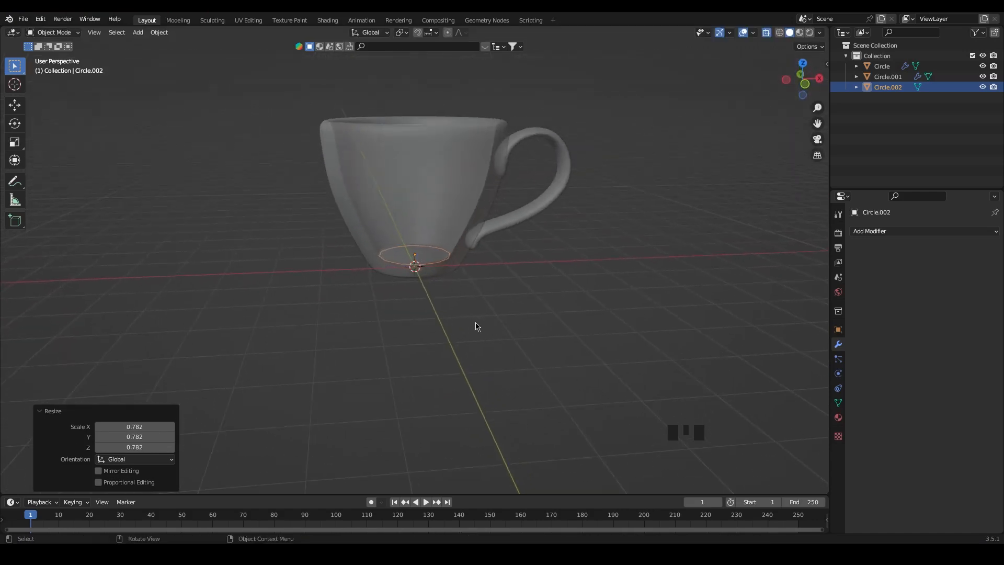
Step: Fill the circle with a face and extrude it up about 2.32 m, widening the top by a factor of 2.03
key(Tab)
key(f)
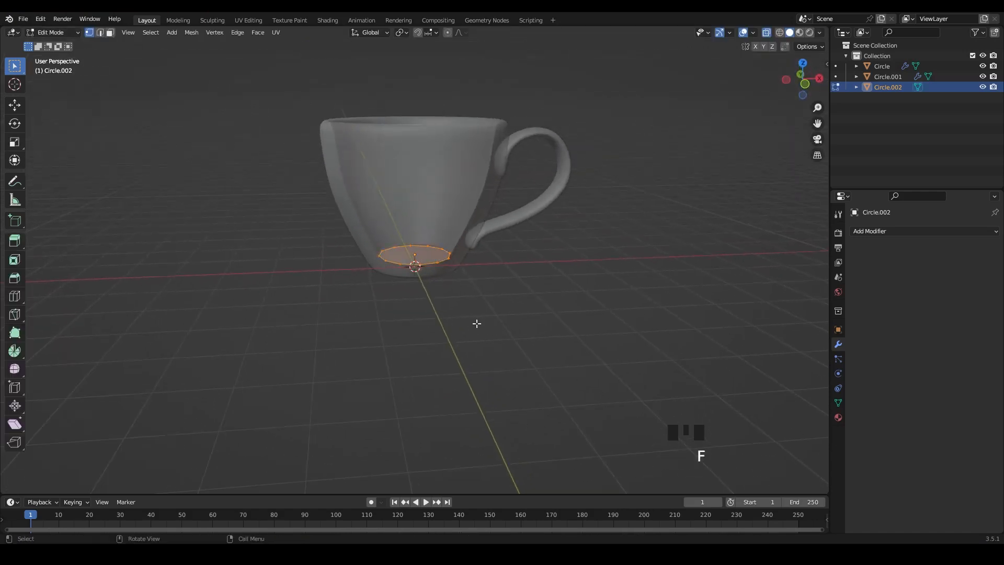
key(e)
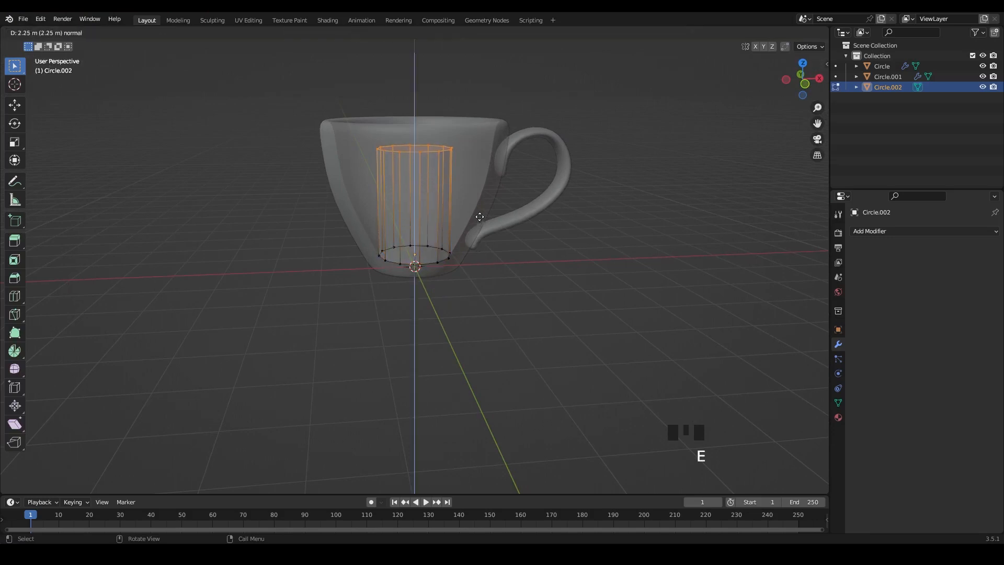
click(484, 216)
key(s)
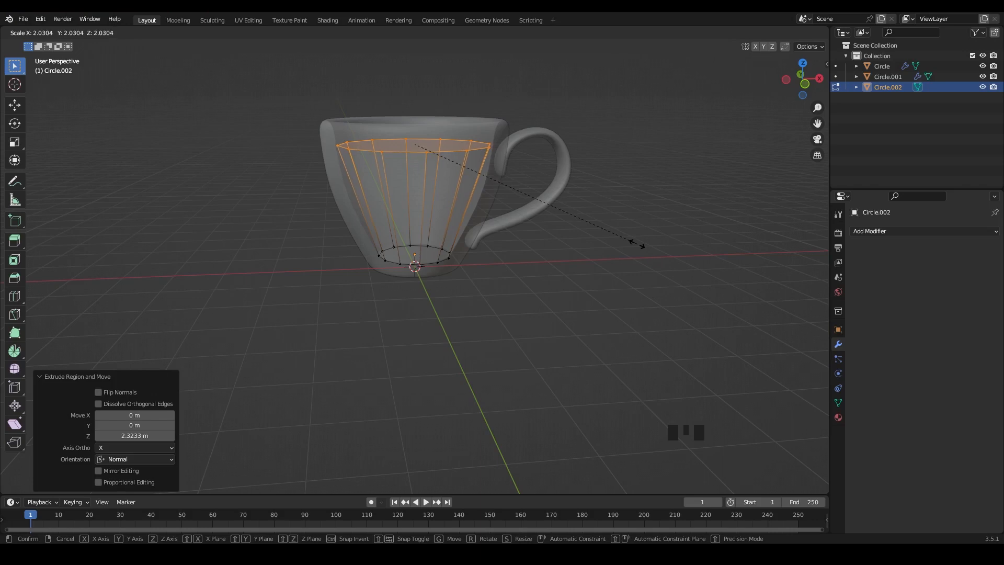
click(637, 244)
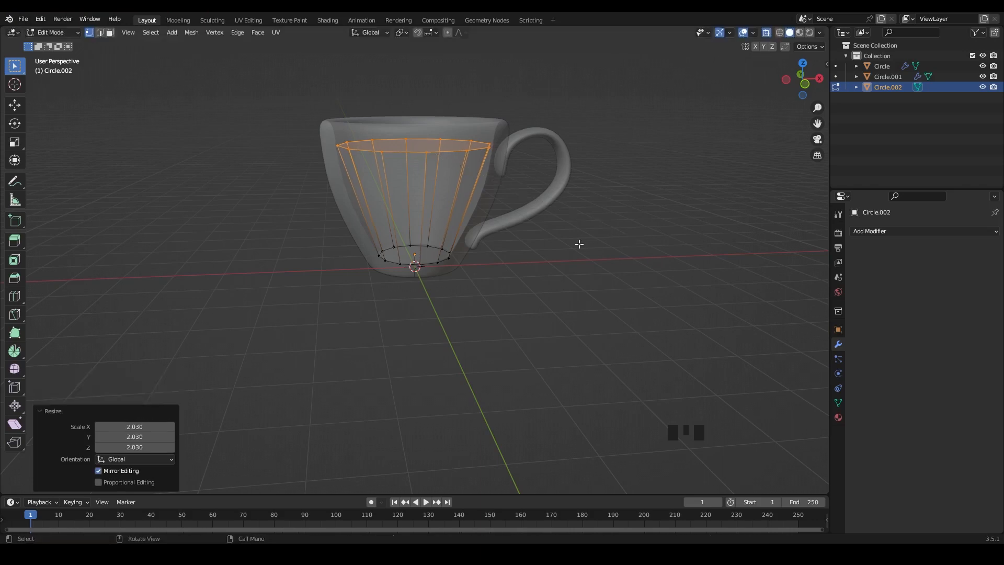
key(s)
key(z)
click(500, 265)
key(g)
click(503, 262)
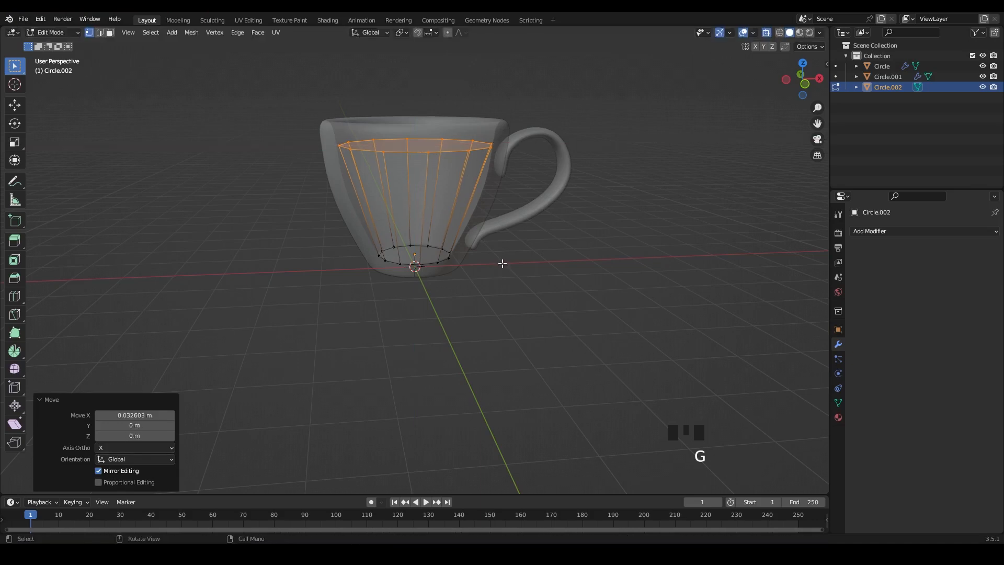
key(ctrl+z)
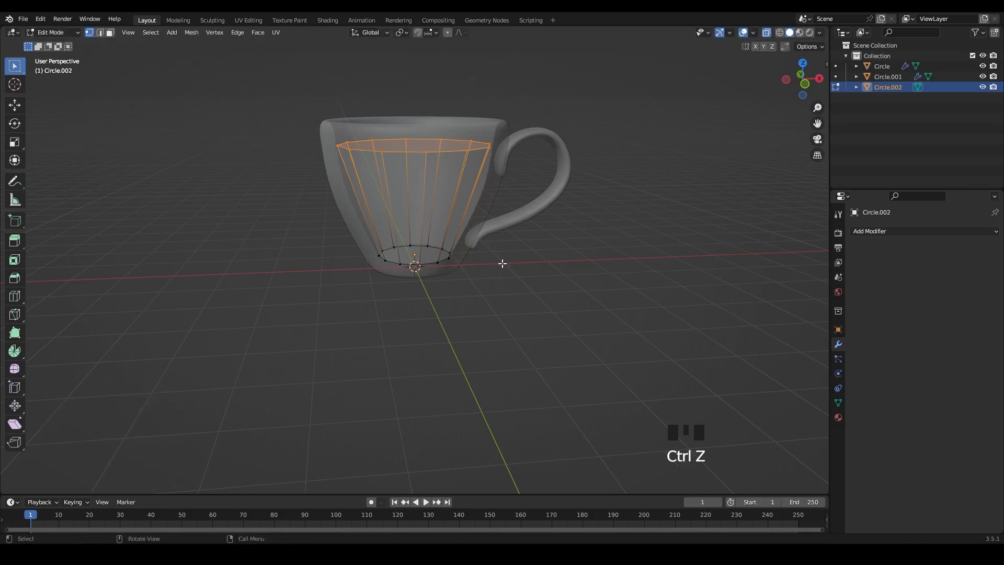
Step: Raise the liquid's top face about 0.146 m along Z and scale it by 1.036 to meet the cup's inner wall
key(g)
click(515, 256)
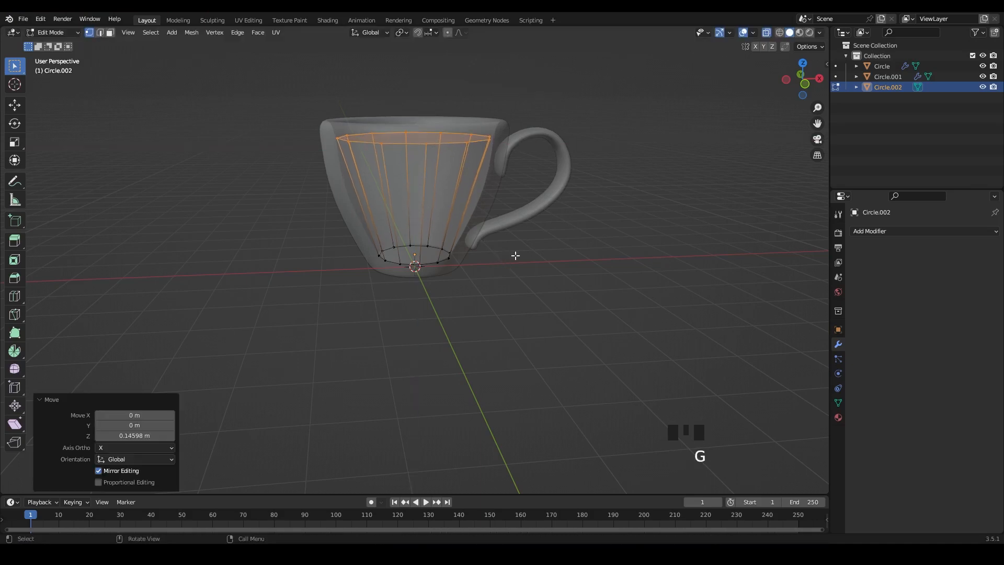
key(s)
click(546, 256)
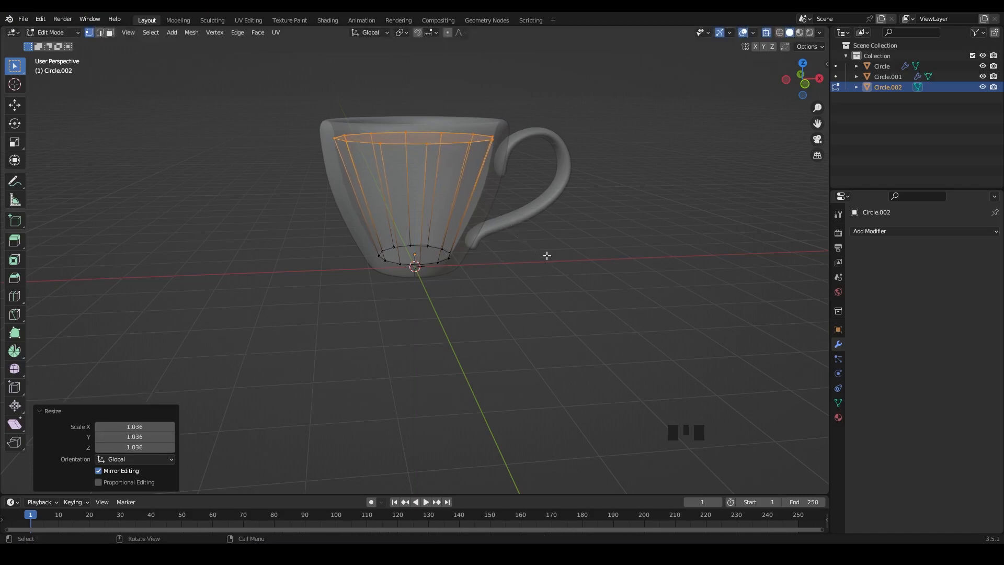
click(528, 331)
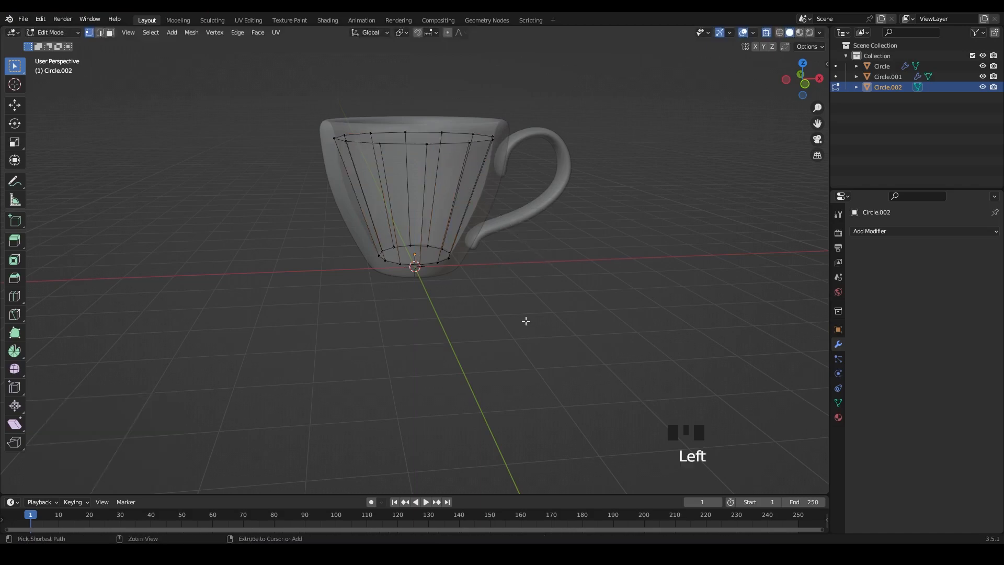
Step: Add one centred loop cut around the liquid's side and scale it outward to follow the cup's curved inner wall
key(ctrl+r)
click(484, 206)
right_click(484, 205)
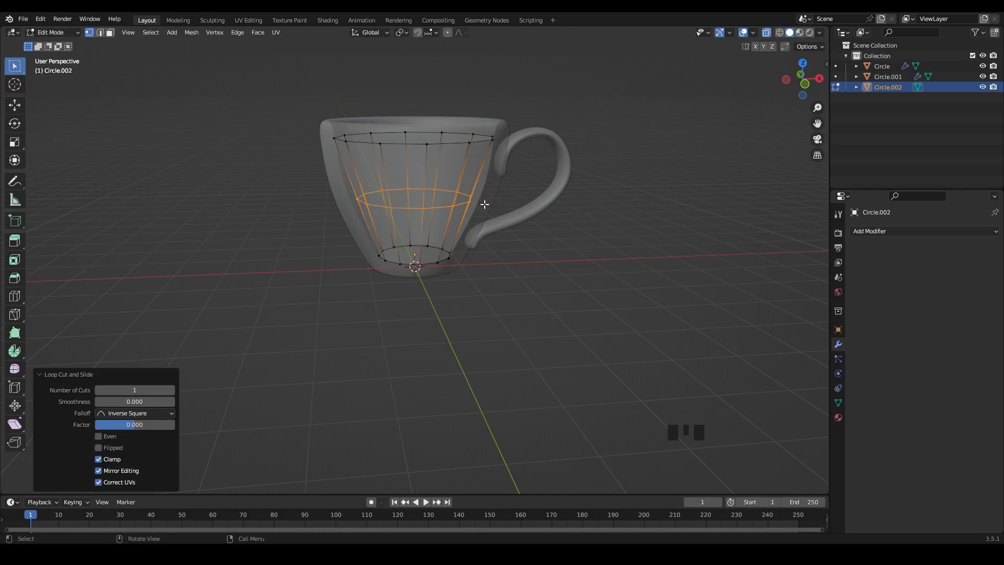
key(s)
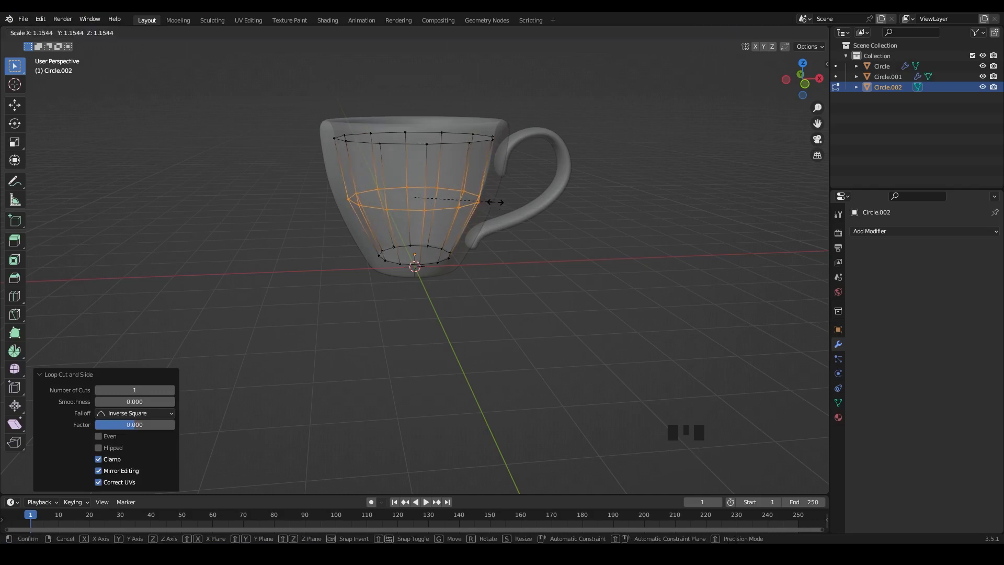
click(496, 214)
click(426, 283)
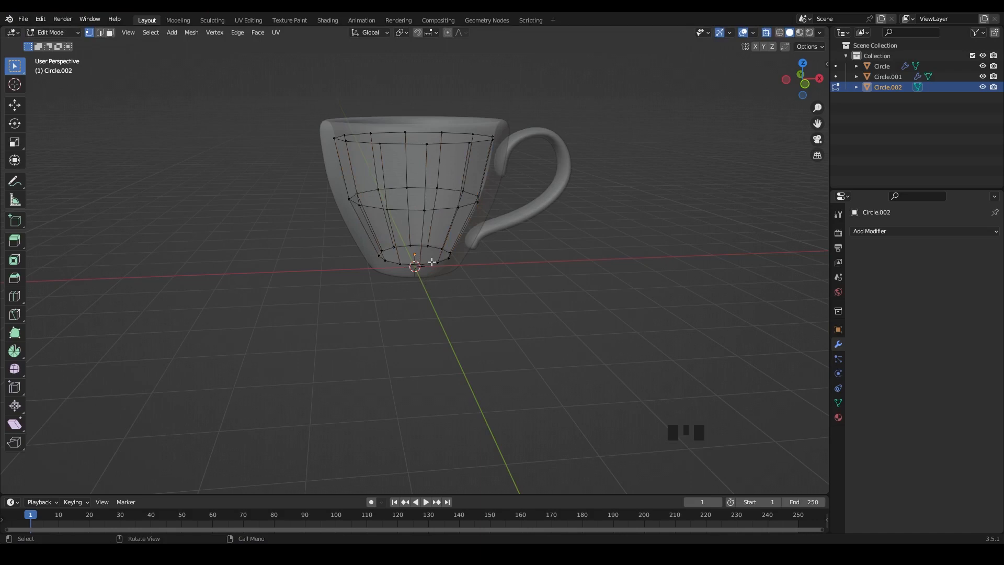
Step: Bevel the liquid's top and bottom edge loops with 2 segments and a width of about 0.053 m
alt+click(432, 261)
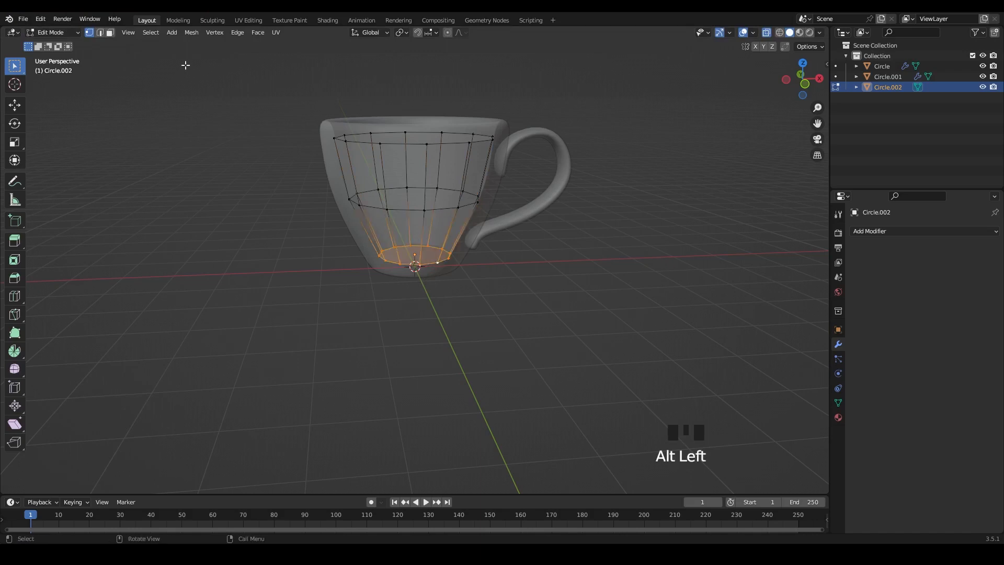
alt+shift+click(453, 144)
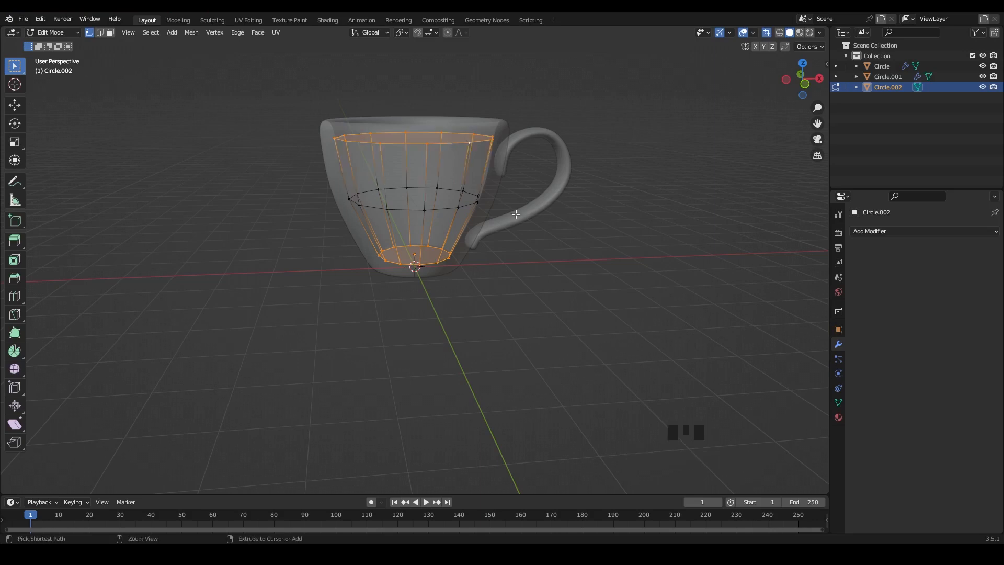
key(ctrl+b)
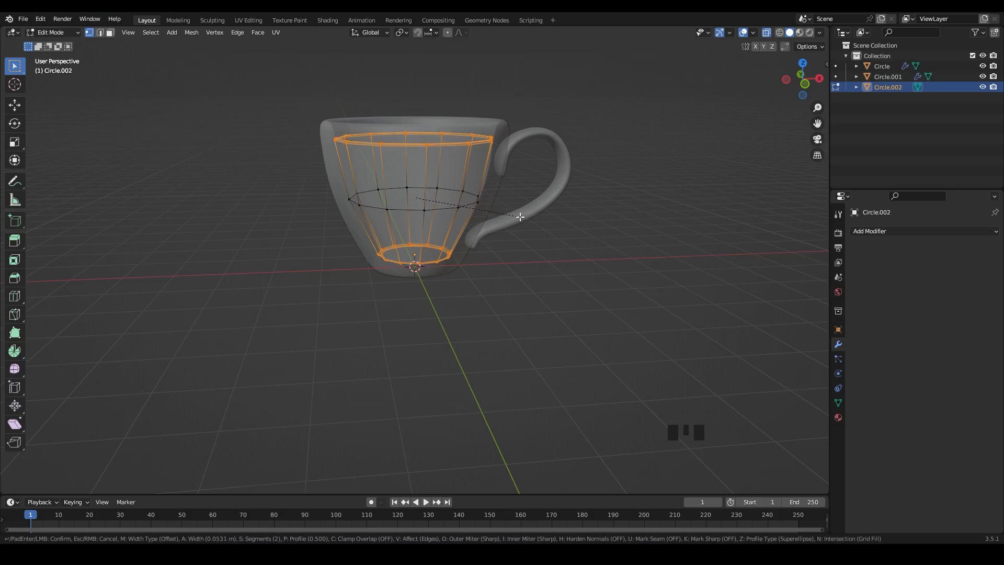
click(520, 216)
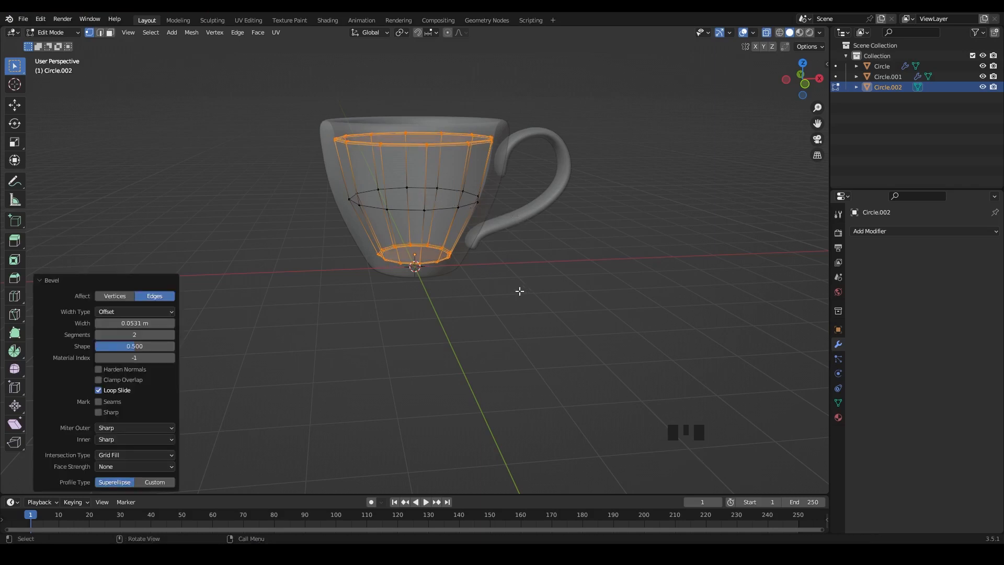
Step: Add a Subdivision Surface modifier at viewport level 2 to the liquid and shade it smooth
key(Tab)
right_click(405, 173)
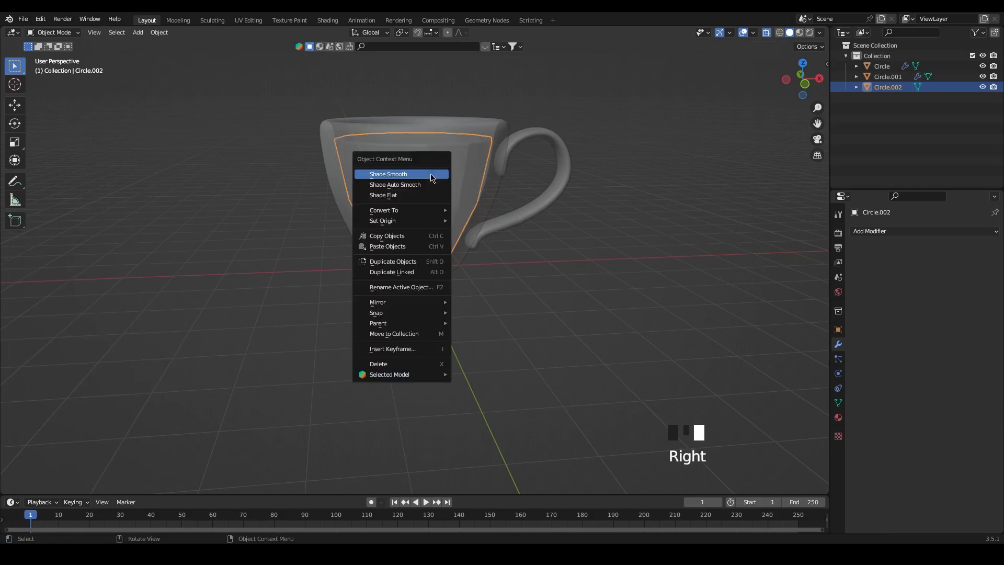
click(871, 232)
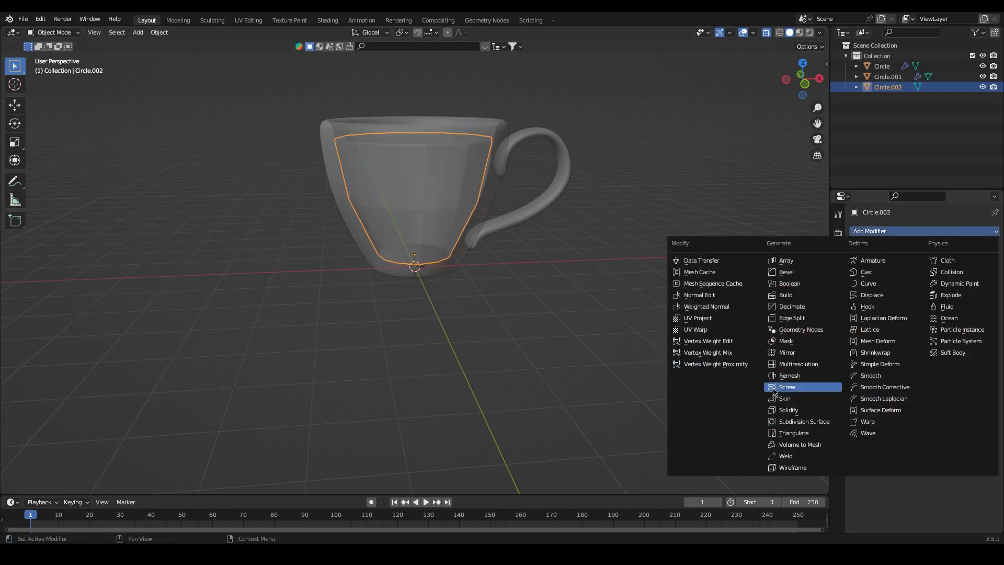
click(794, 418)
click(981, 301)
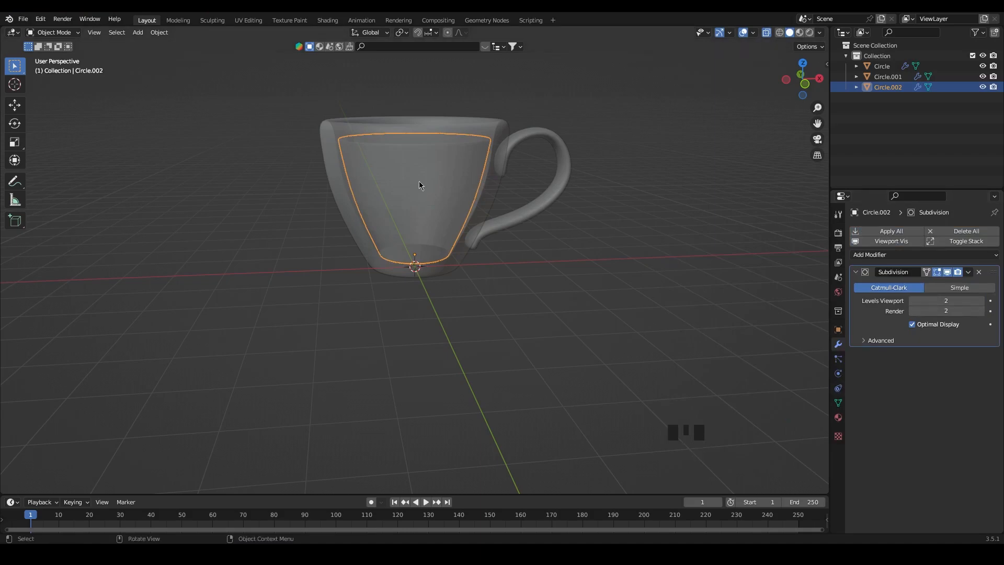
right_drag(419, 181, 419, 178)
middle_drag(584, 314, 428, 300)
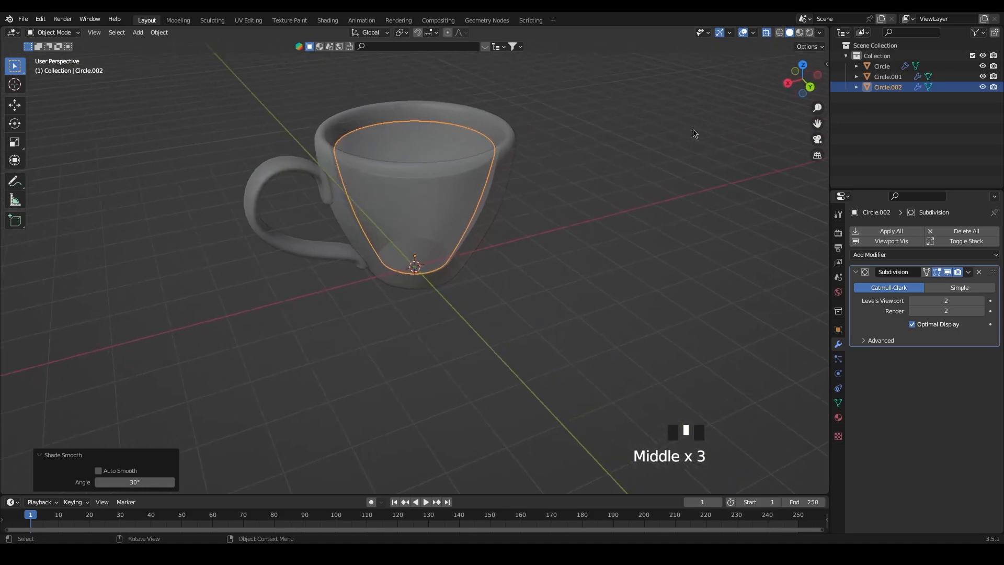
Step: Deselect the liquid and turn X-ray off to view the filled cup as solid
click(722, 110)
middle_drag(722, 110, 579, 278)
scroll(525, 278, up, 2)
click(625, 271)
middle_drag(459, 314, 554, 324)
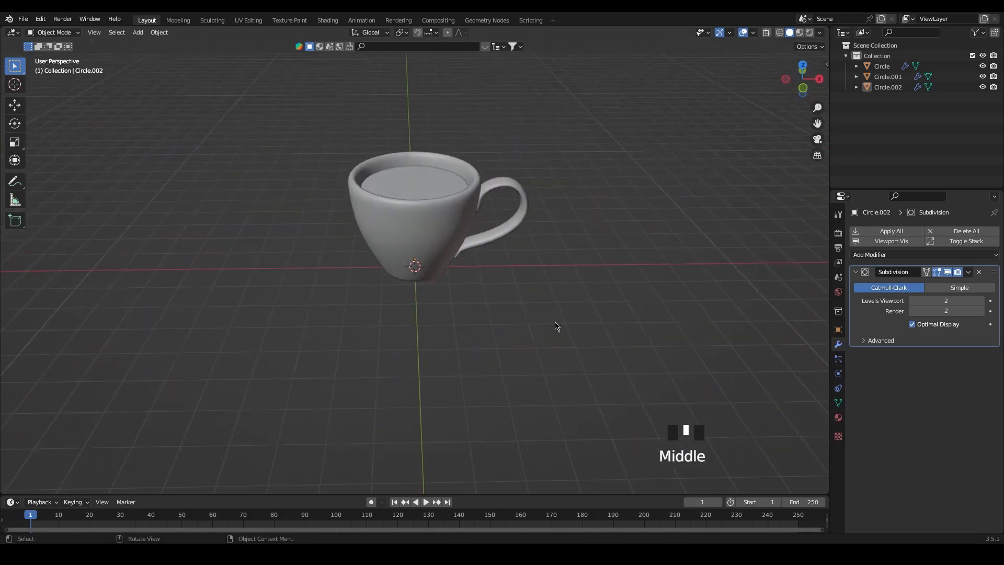
Step: Parent the handle and liquid to the cup body as Object, and move the cup in the negative X direction away from the origin
click(435, 224)
drag(265, 115, 548, 240)
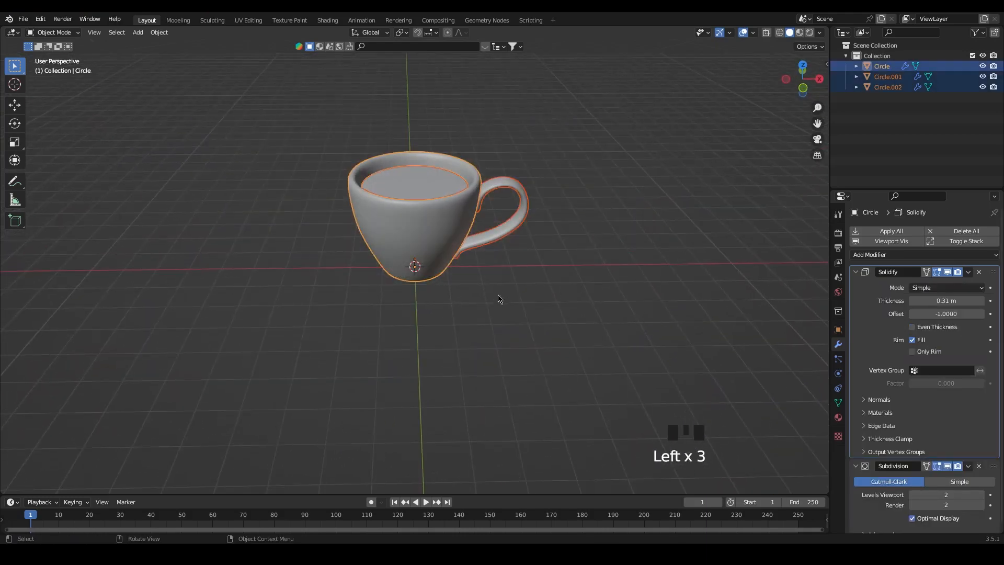
key(ctrl+p)
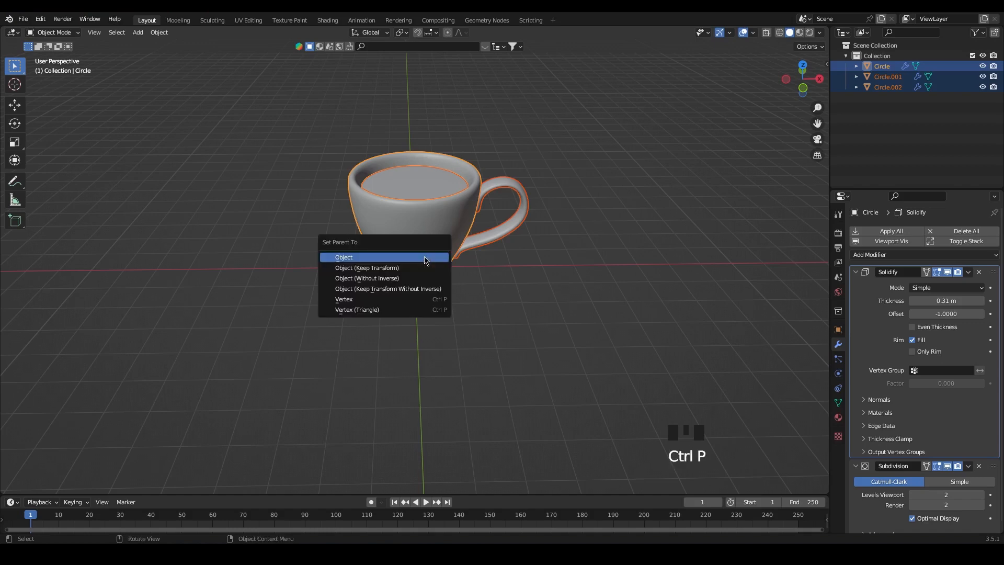
click(426, 258)
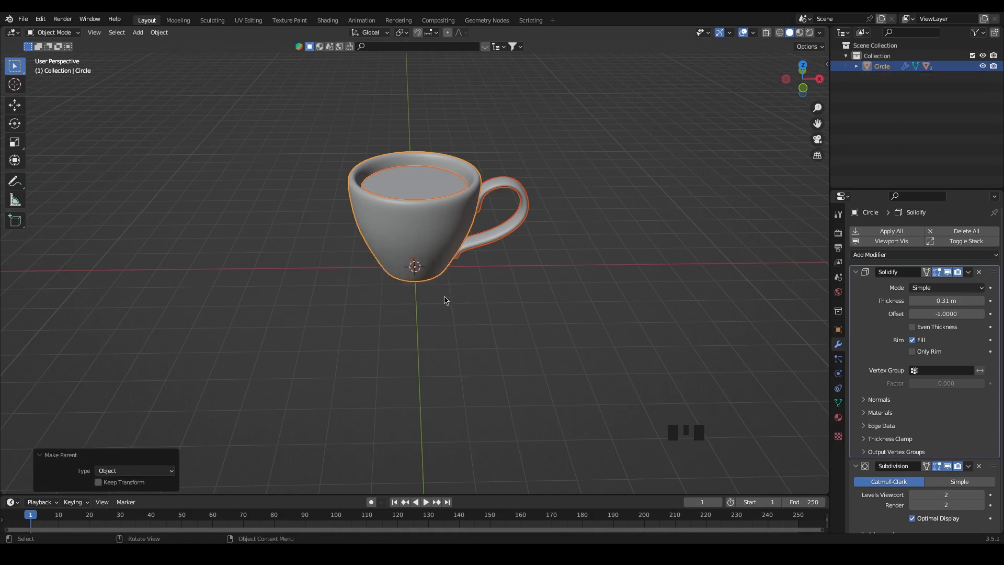
key(g)
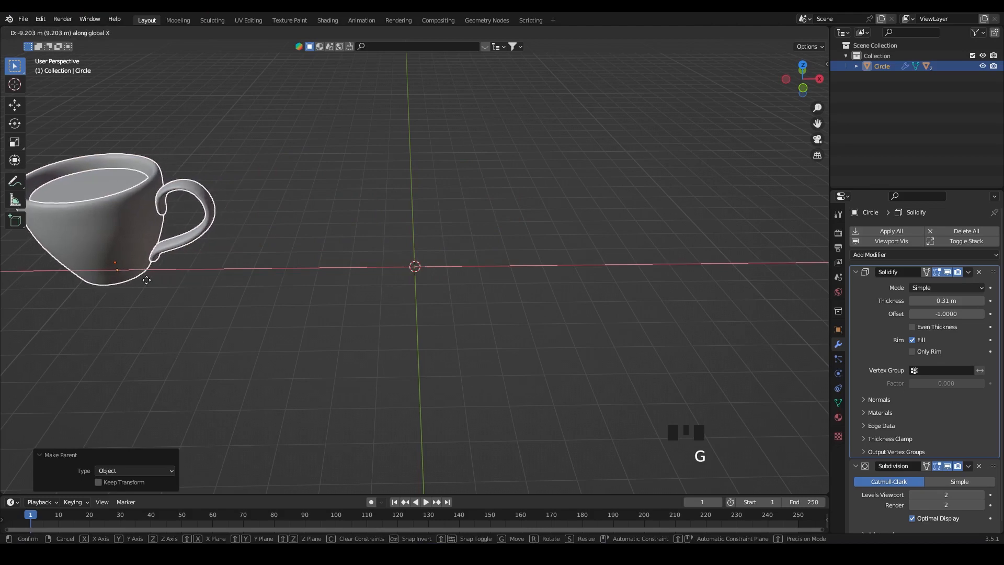
click(533, 370)
Step: Add a new mesh circle at the origin for the saucer and scale it by 2.699, plus a further 1.493
scroll(554, 355, down, 2)
middle_drag(569, 343, 460, 338)
key(shift+a)
mouse_move(460, 335)
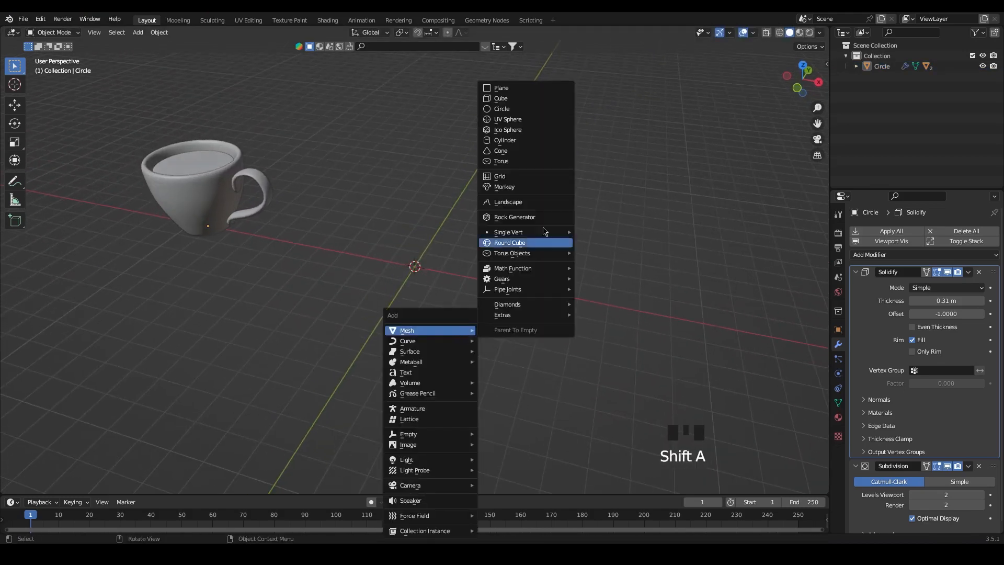
click(510, 109)
key(s)
click(502, 350)
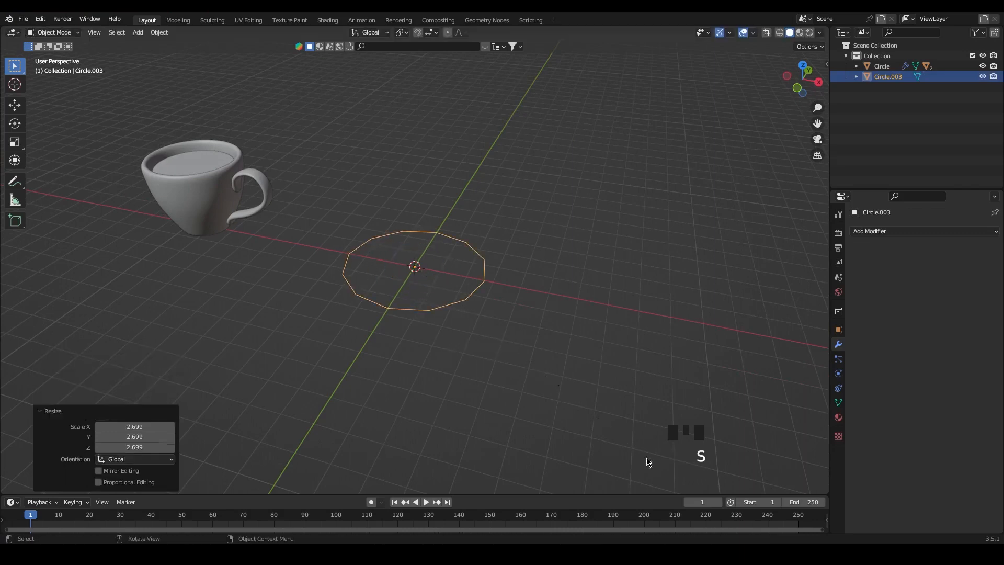
key(s)
click(542, 386)
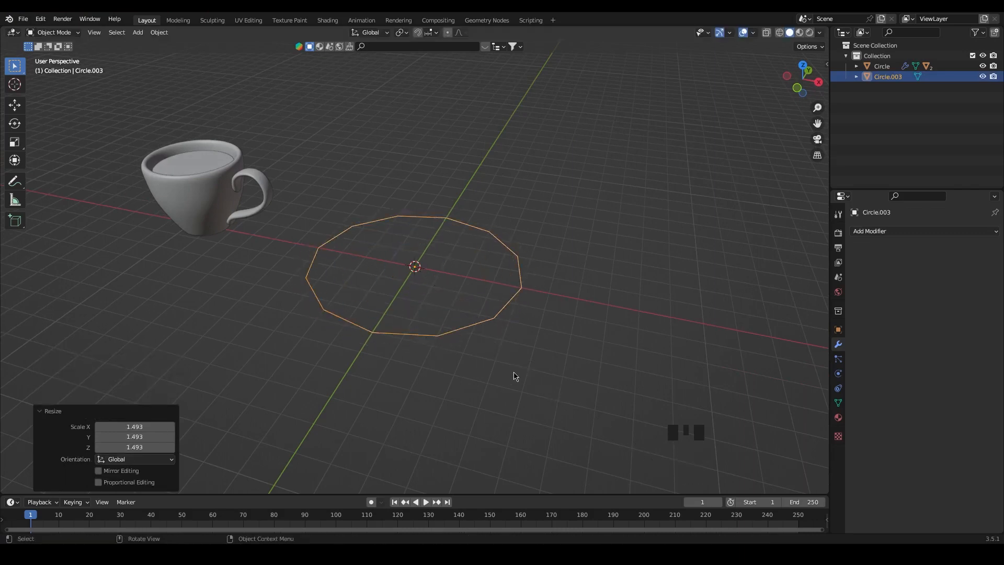
Step: Fill the saucer circle with a face and extrude it up about 0.51 m, widening the top by a factor of 1.096
key(Tab)
key(f)
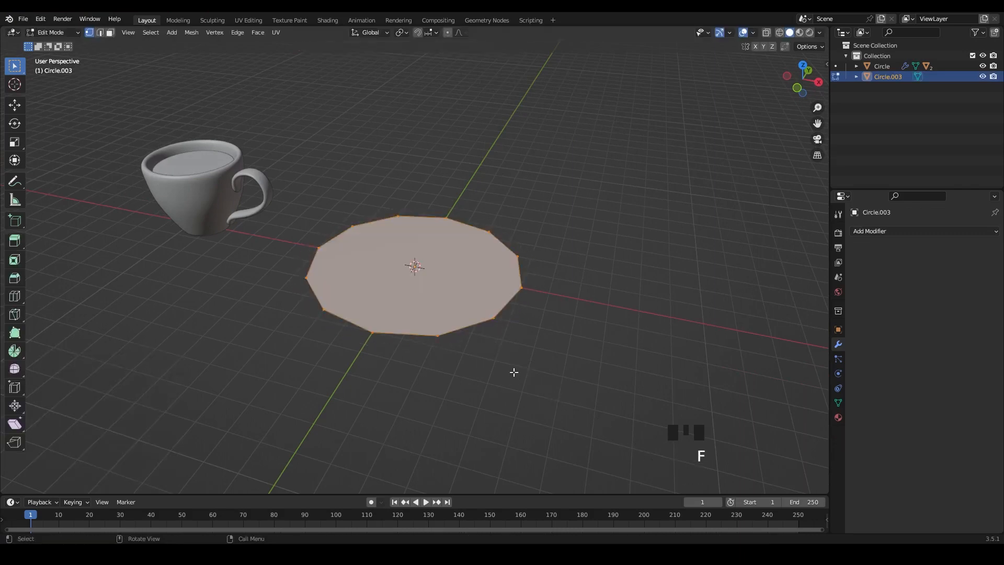
key(e)
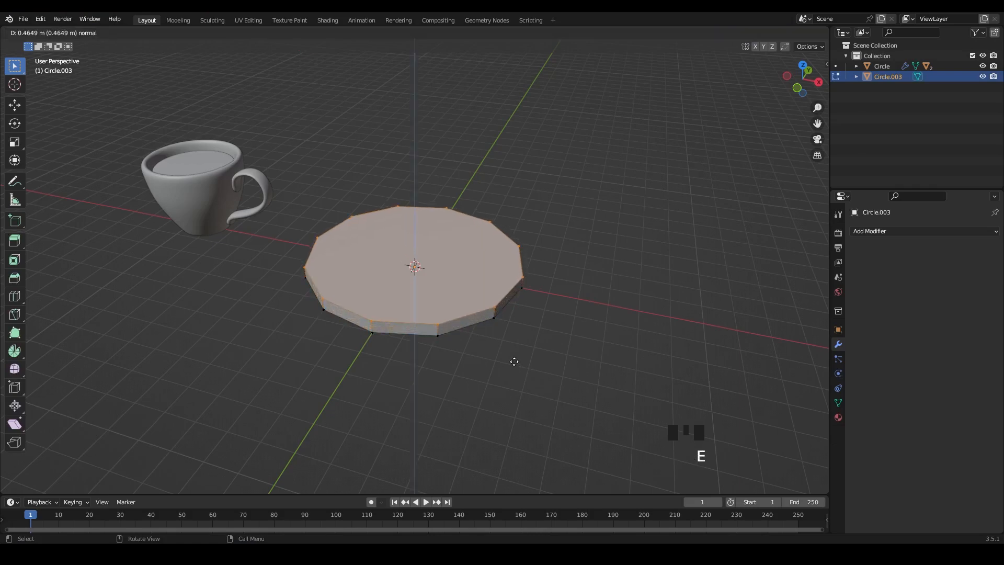
click(513, 360)
key(s)
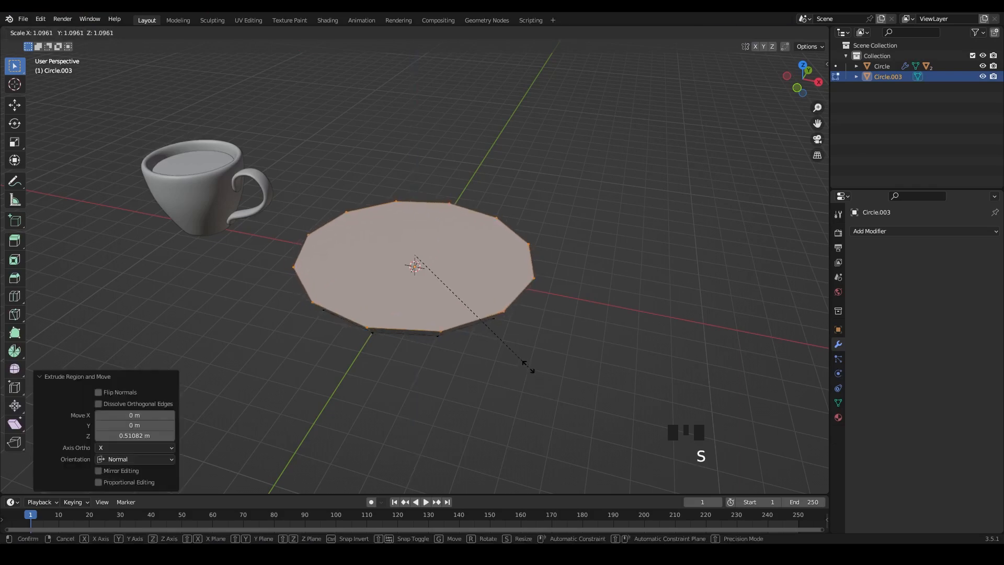
click(528, 366)
Step: Delete the saucer's top face and extrude the open rim loop outward, scaling it by about 1.512
key(x)
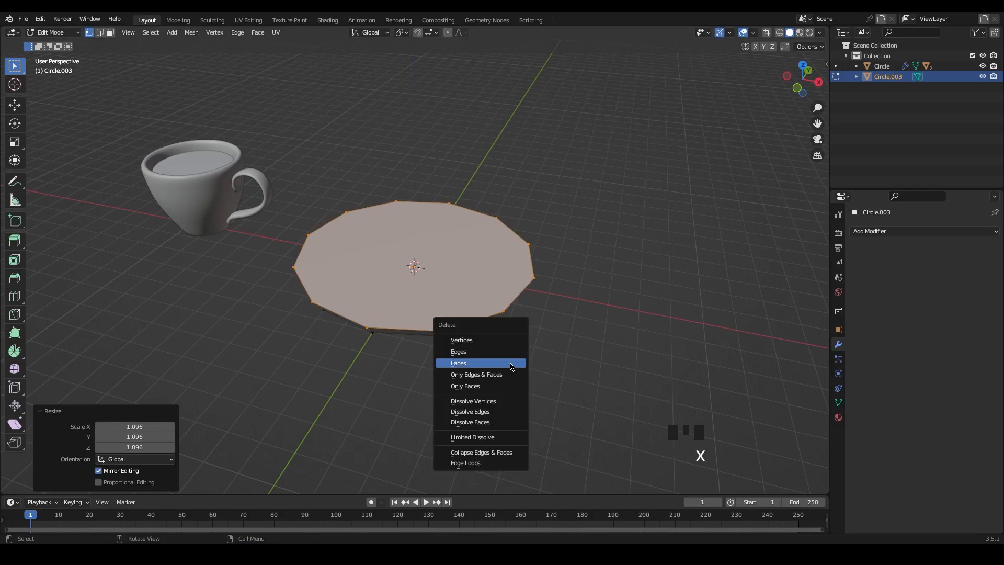
click(512, 359)
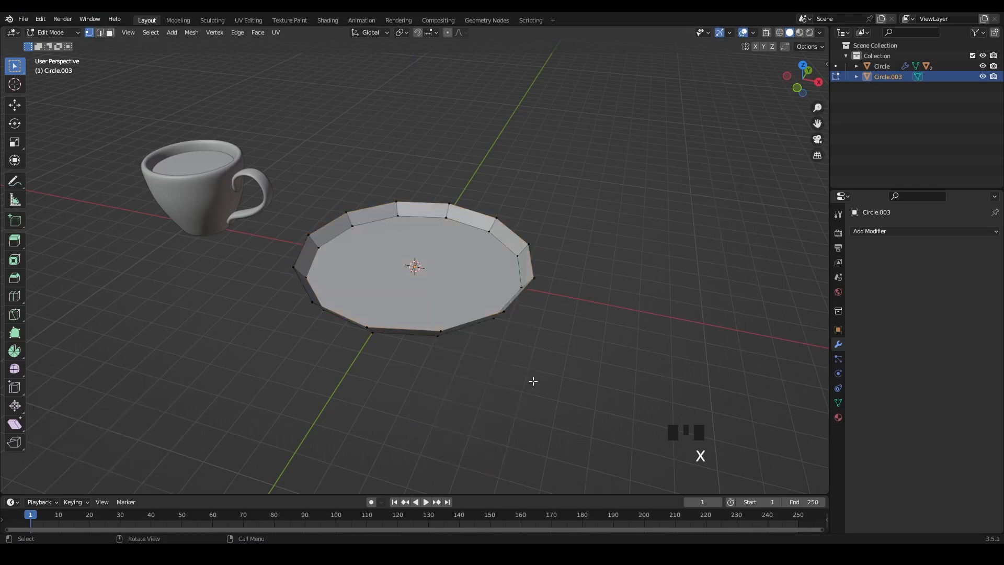
alt+click(475, 319)
key(e)
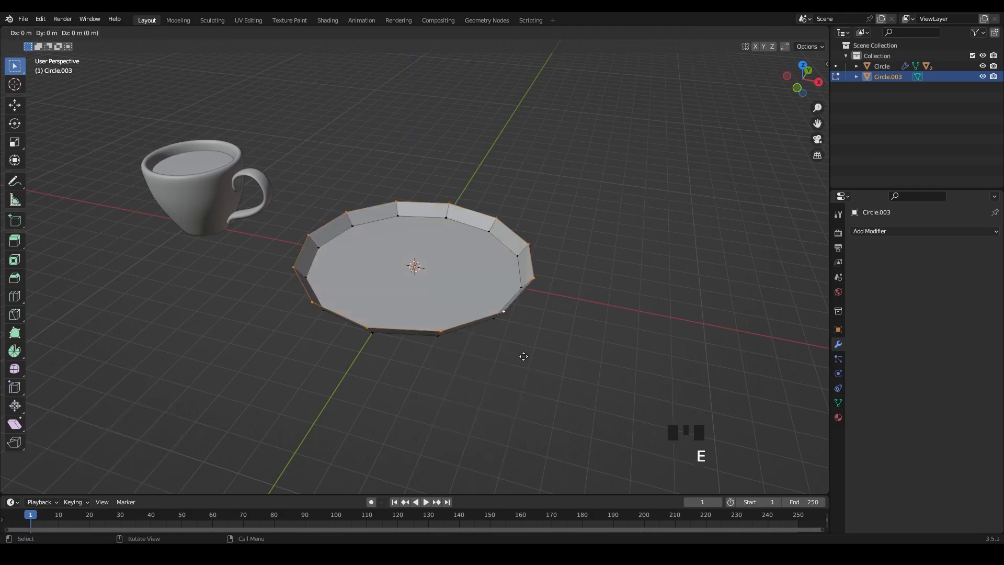
key(s)
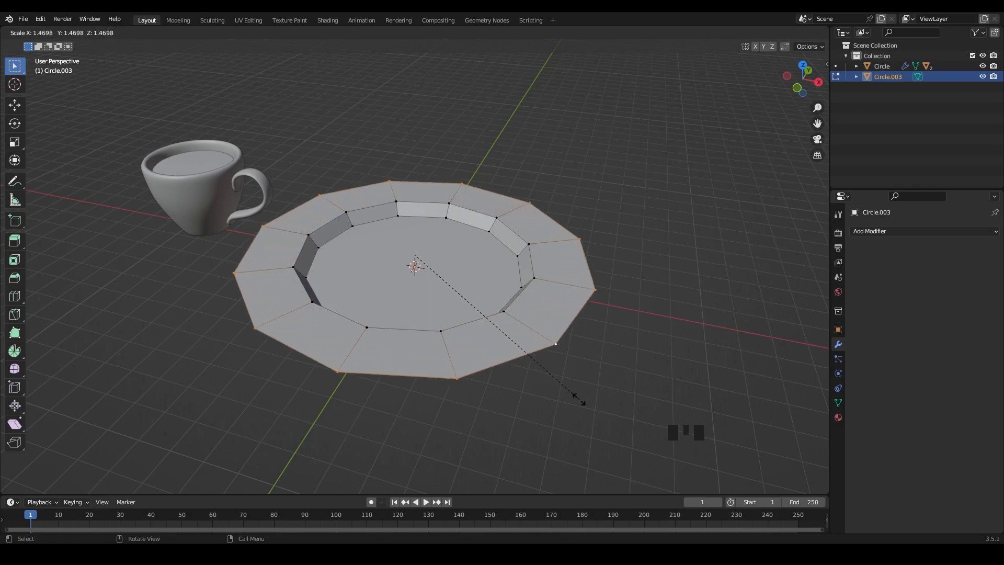
click(583, 403)
Step: Raise the saucer's outer rim loop about 0.609 m along Z
key(g)
key(z)
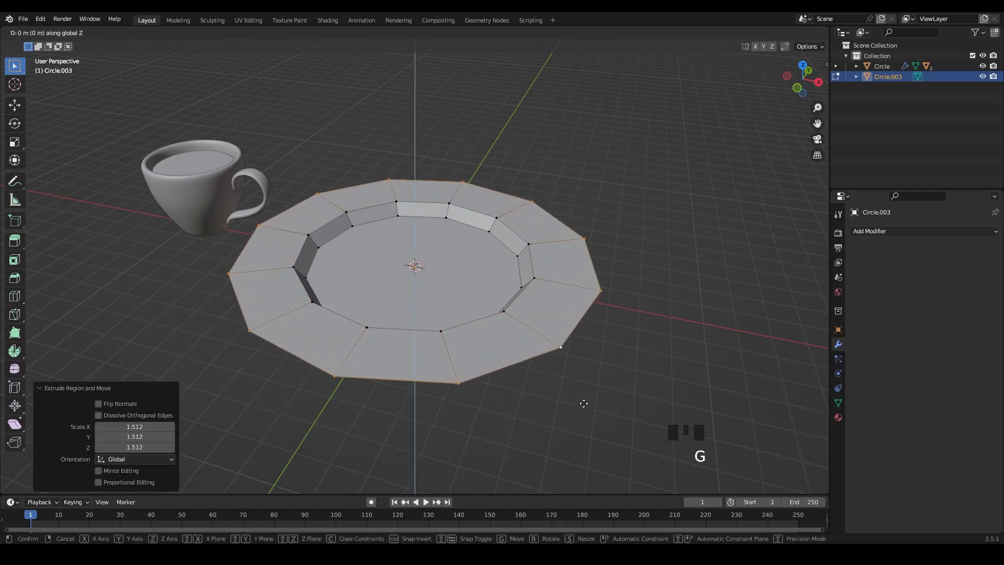
click(579, 389)
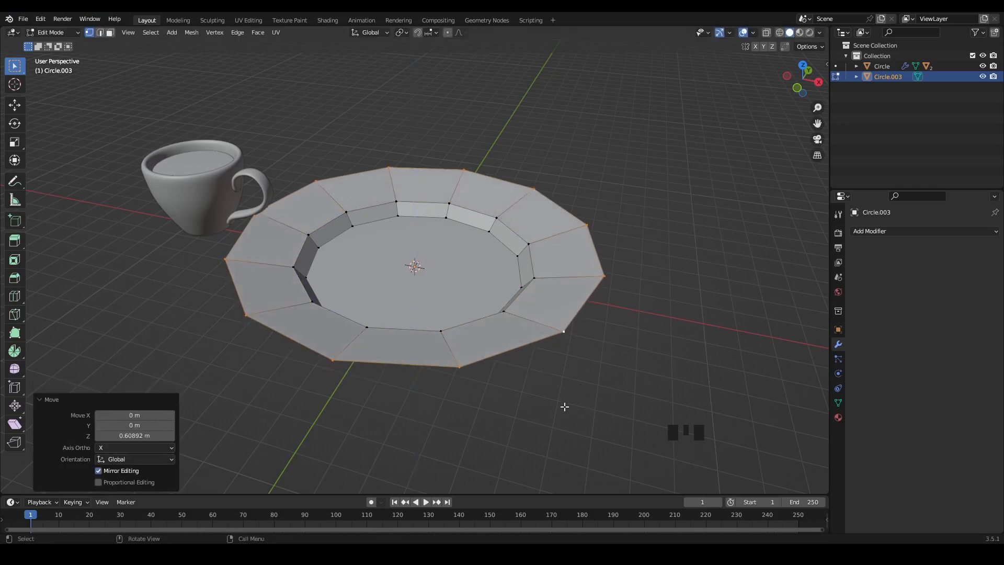
Step: Add a Subdivision Surface modifier with viewport level 2 to the saucer and shade it smooth
key(Tab)
click(924, 230)
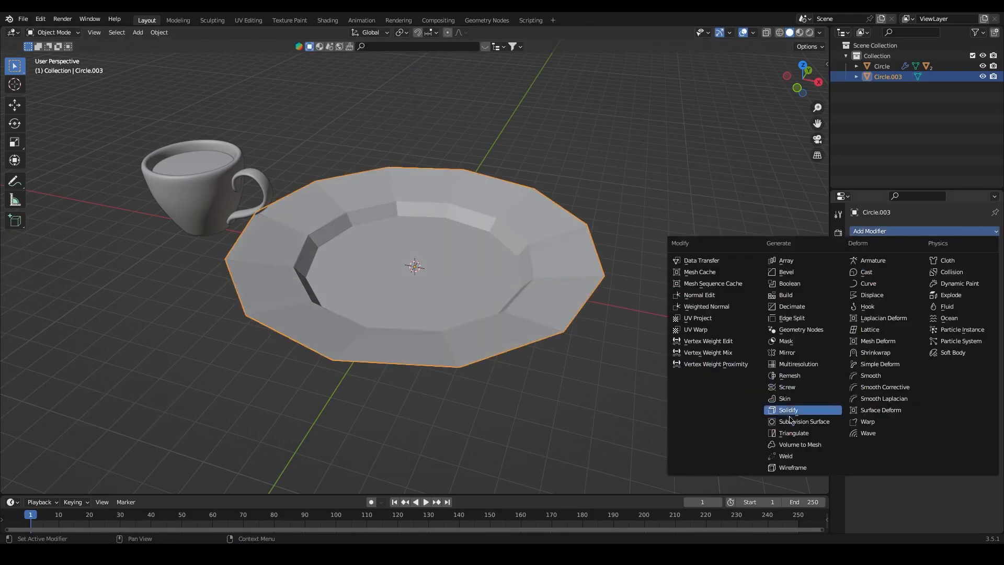
click(787, 410)
click(981, 301)
right_click(418, 292)
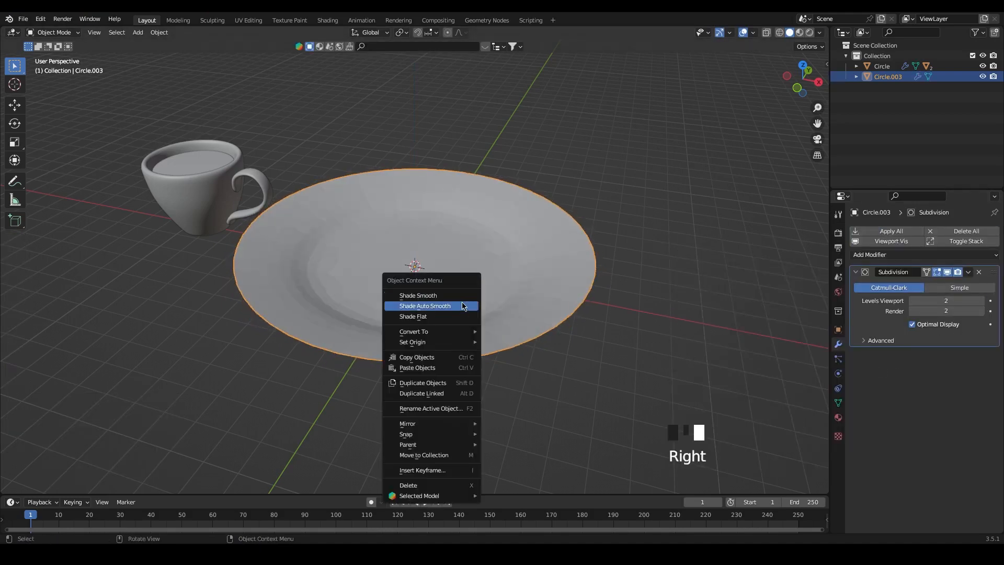
click(418, 292)
Step: Add a Solidify modifier to the saucer above Subdivision, with thickness -0.1 m
click(926, 254)
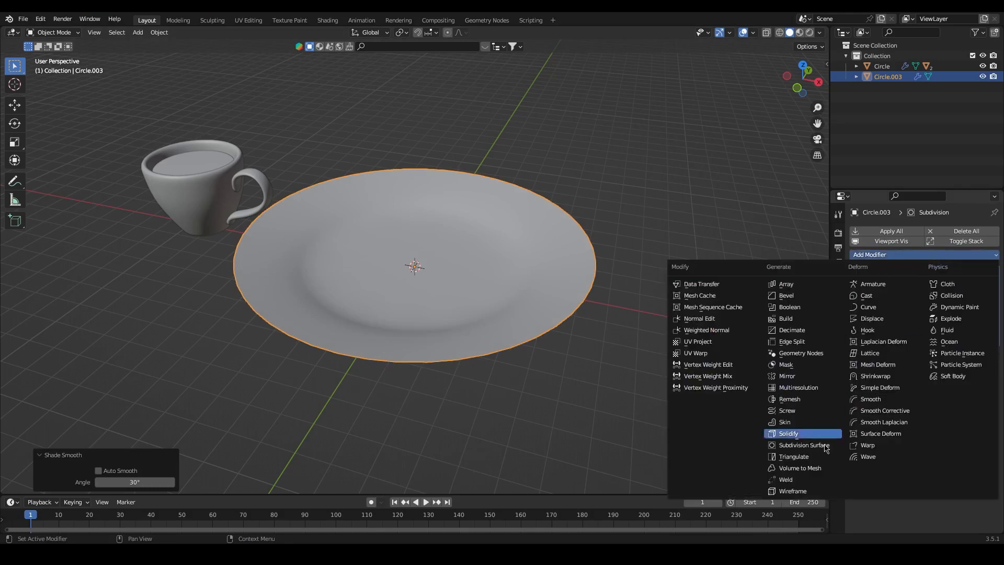
click(785, 433)
drag(993, 366, 992, 261)
drag(957, 300, 930, 300)
middle_drag(769, 359, 470, 335)
click(589, 348)
click(462, 329)
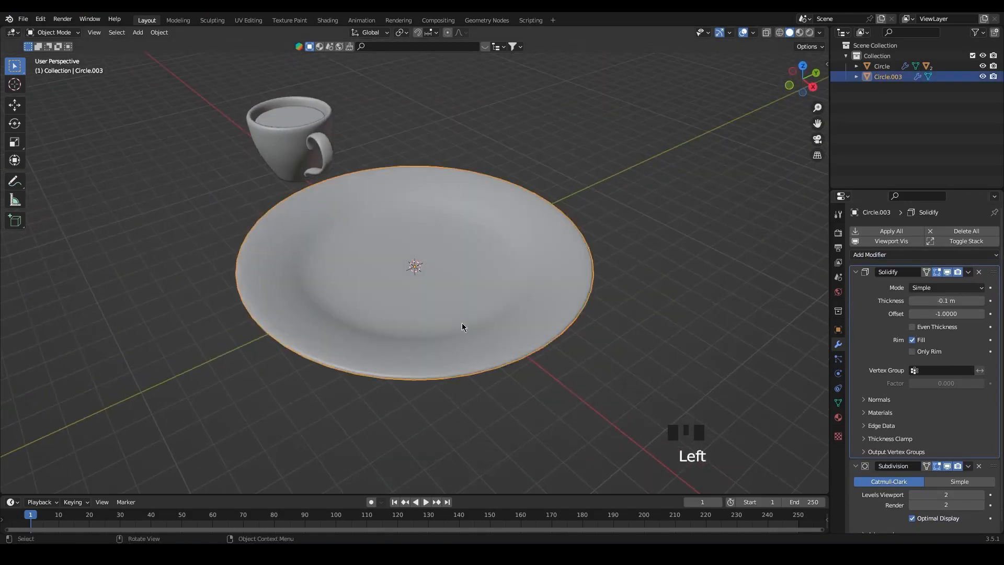
Step: Raise the saucer's Subdivision viewport level to 3 and save the file
click(981, 495)
middle_drag(623, 398, 663, 364)
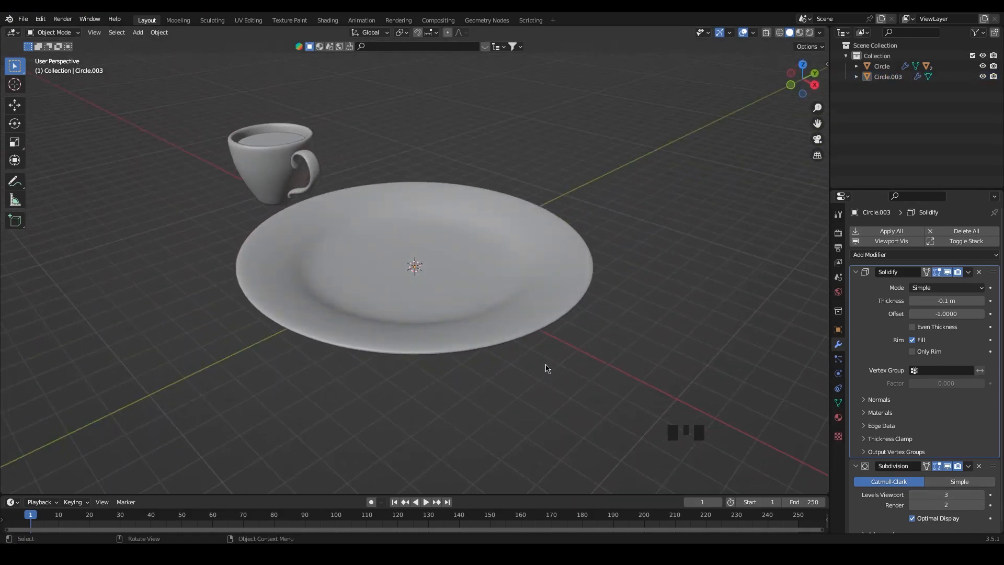
click(512, 315)
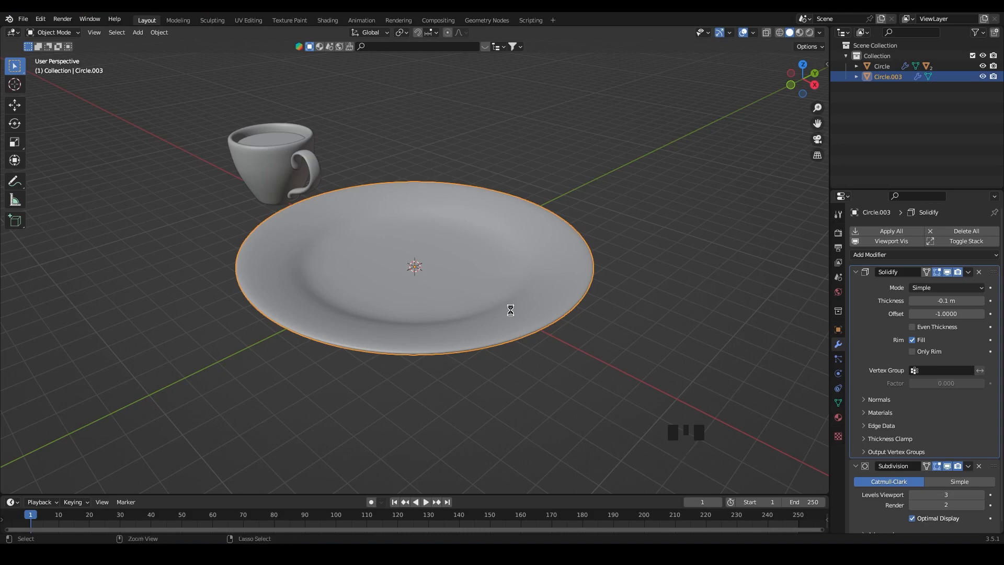
key(ctrl+s)
Step: Hide the saucer, the cup body, and its child handle and liquid objects from the viewport
key(h)
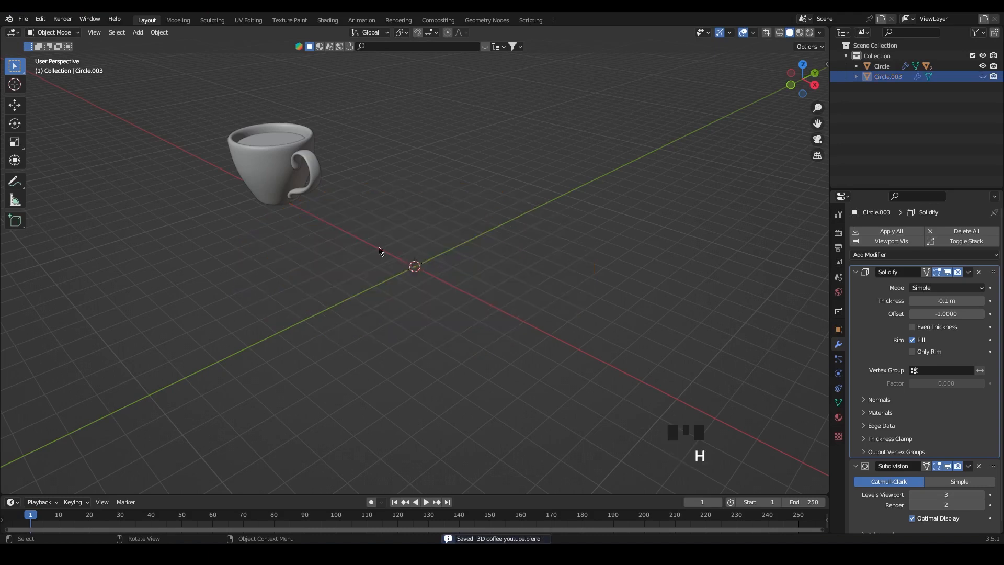
scroll(448, 341, up, 2)
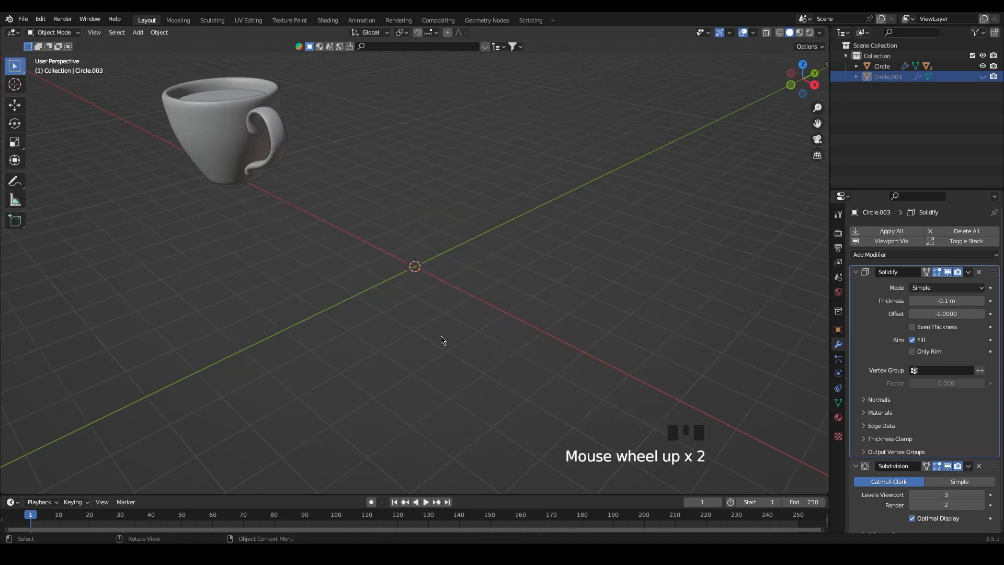
click(982, 66)
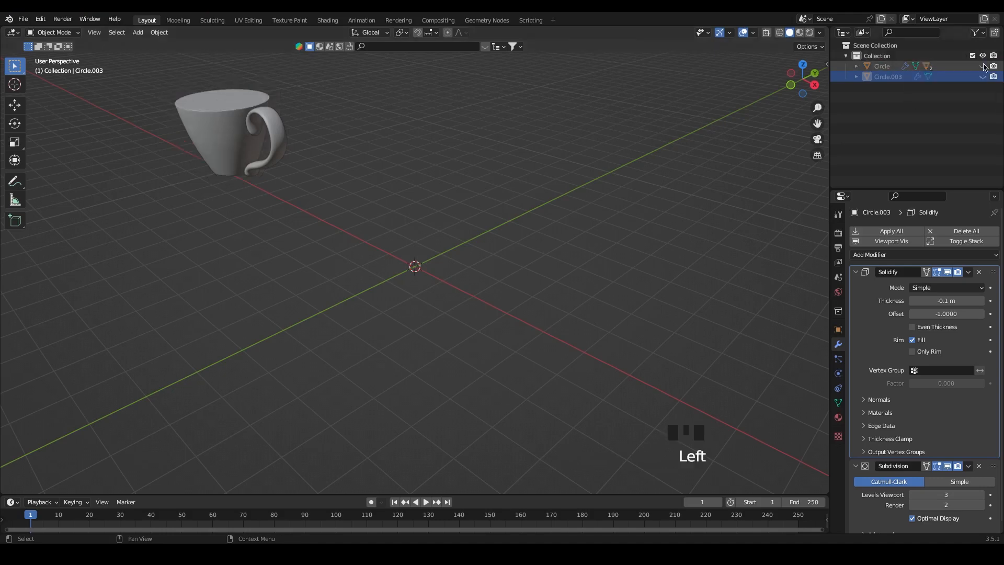
click(857, 67)
click(982, 97)
click(982, 107)
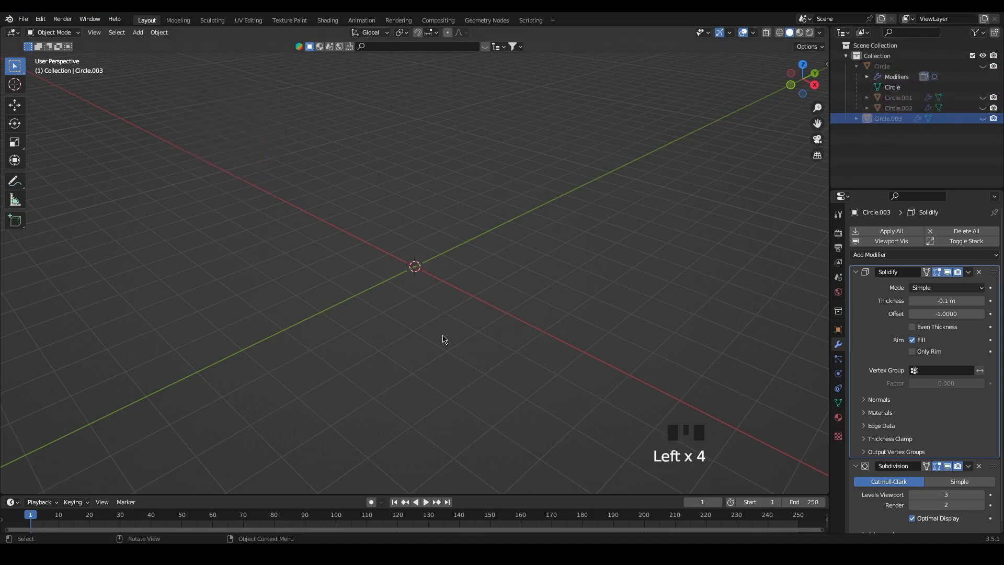
Step: Switch to the top orthographic view and add a 2 m mesh plane at the world origin
scroll(440, 346, up, 1)
scroll(434, 343, down, 1)
key(grave)
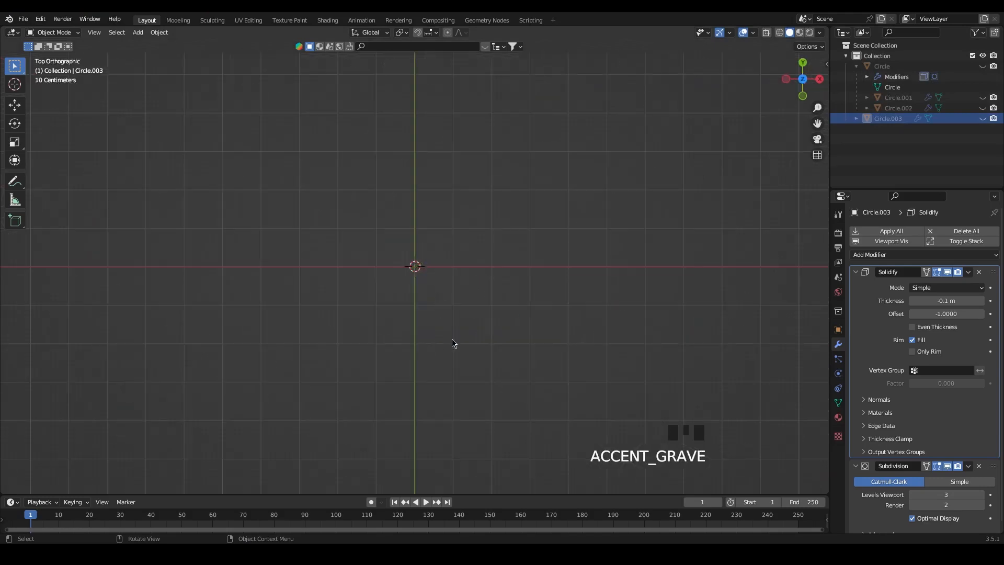
key(shift+a)
mouse_move(450, 331)
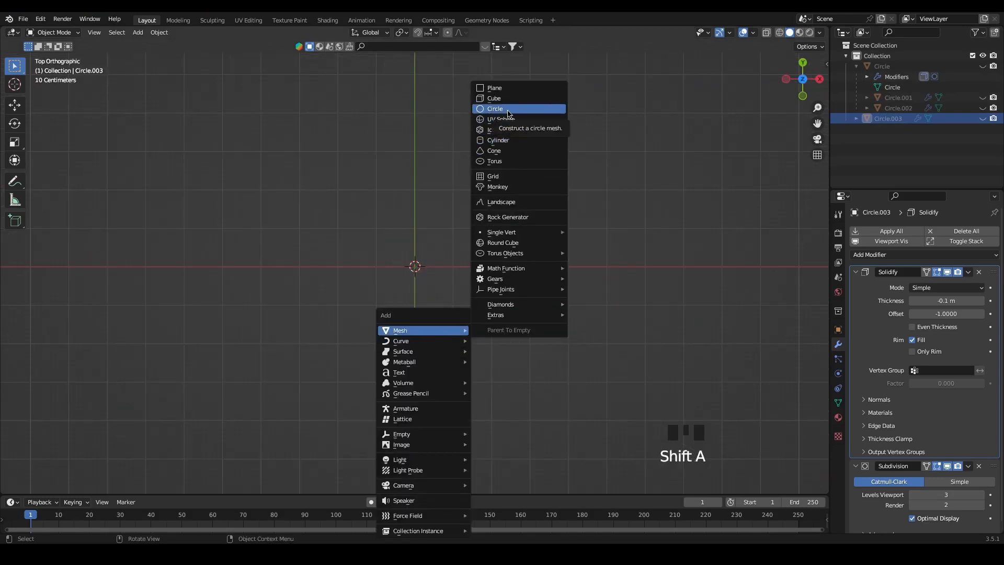
click(494, 88)
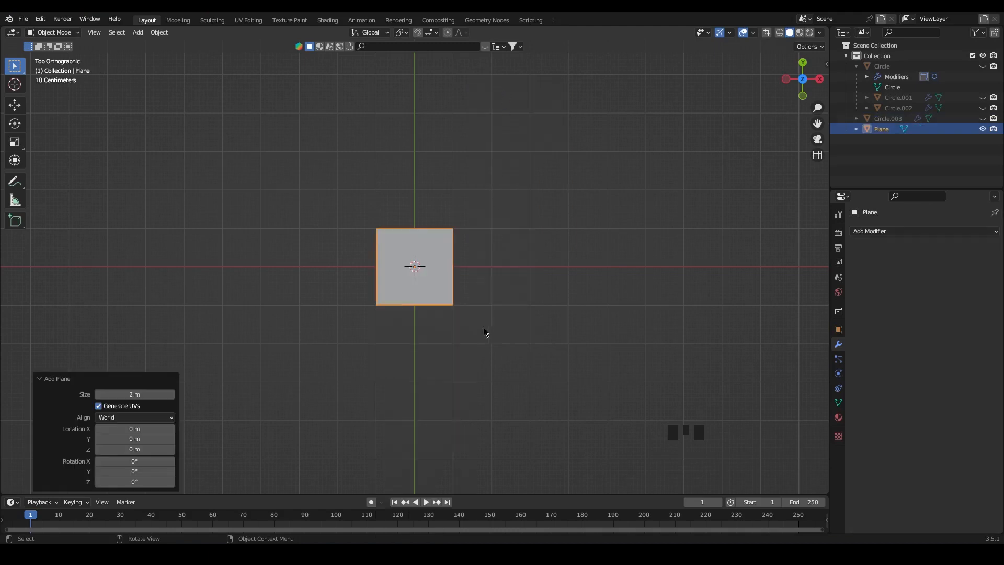
Step: Move the plane about 1.02 m along Y and set its origin to the 3D cursor
key(g)
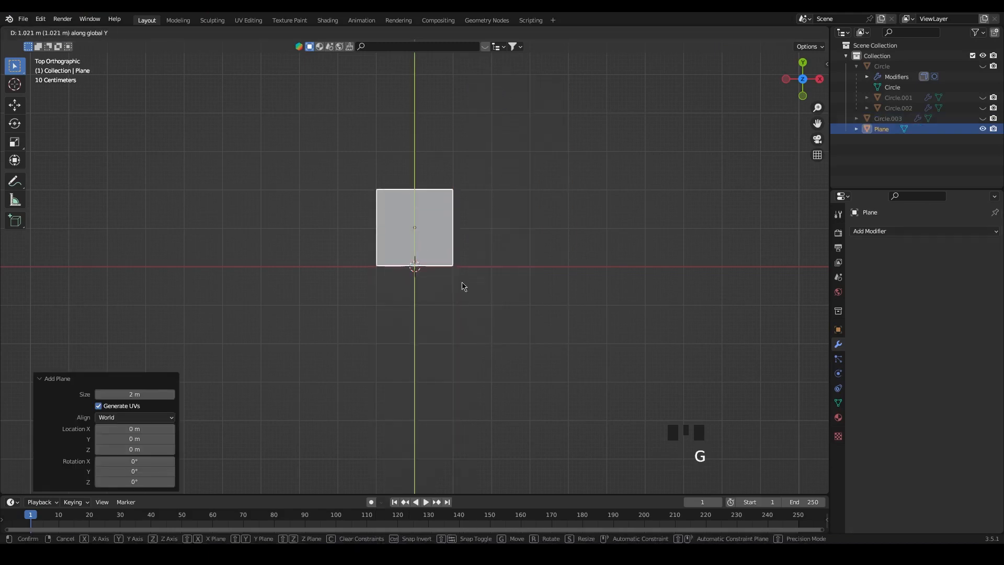
click(462, 287)
right_click(428, 247)
mouse_move(423, 291)
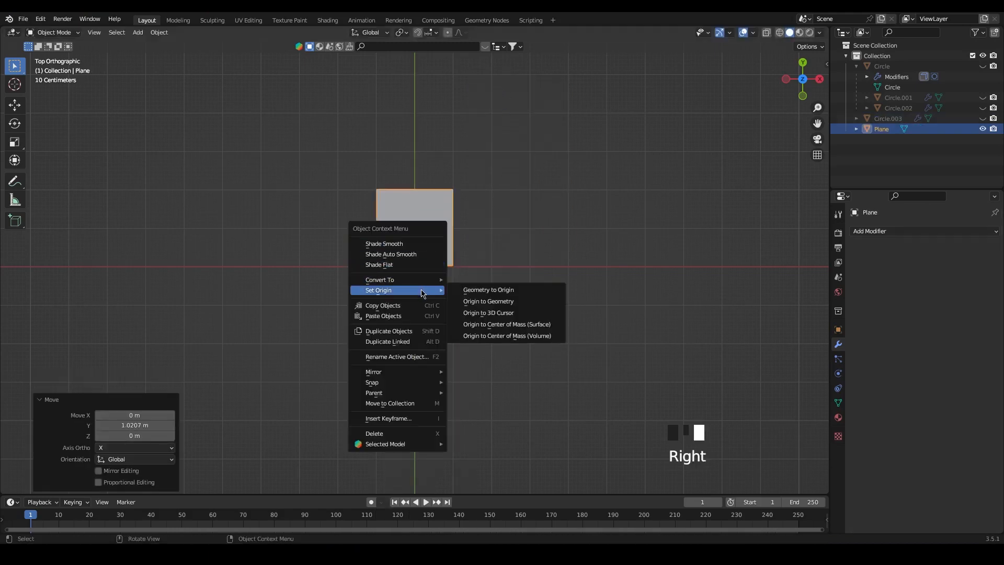
click(501, 314)
Step: Scale the plane by about 1.979 along Y and enter Edit Mode on it
key(g)
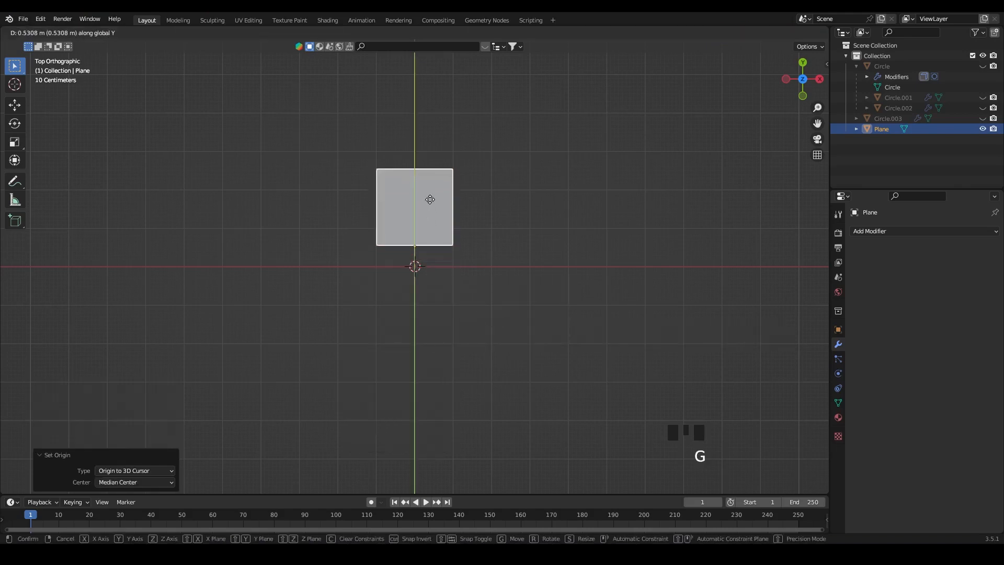
right_click(428, 216)
key(s)
key(y)
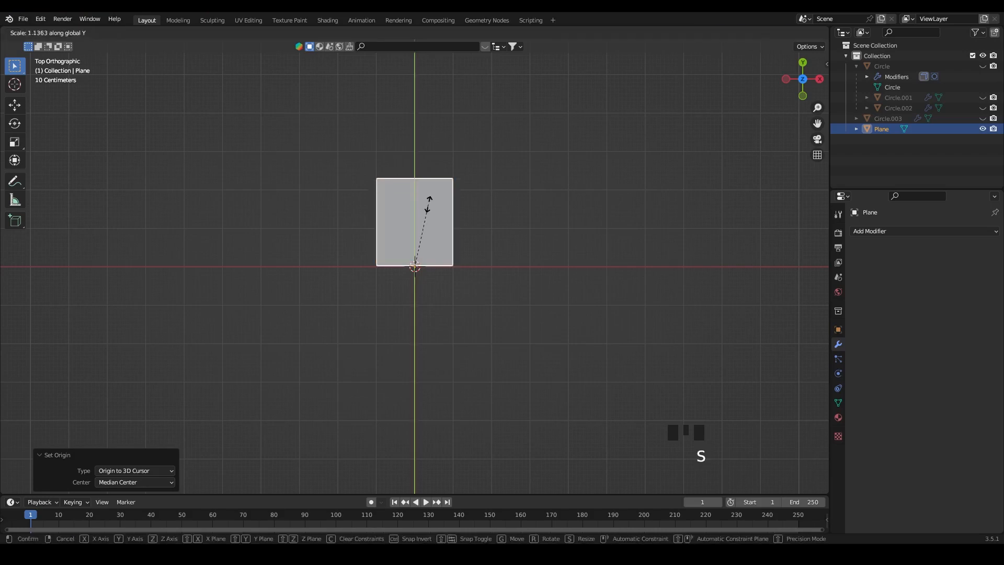
click(430, 161)
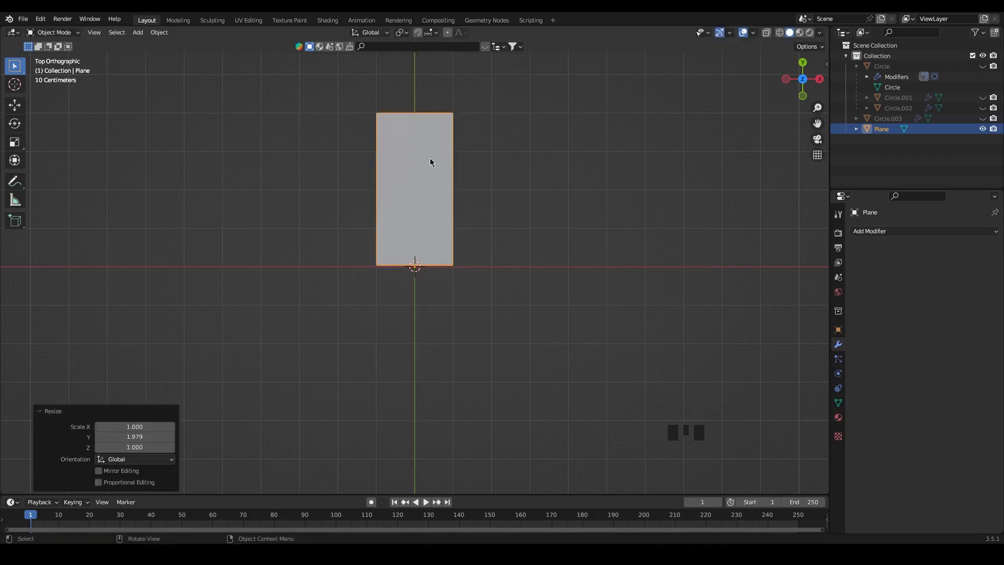
click(334, 360)
key(Tab)
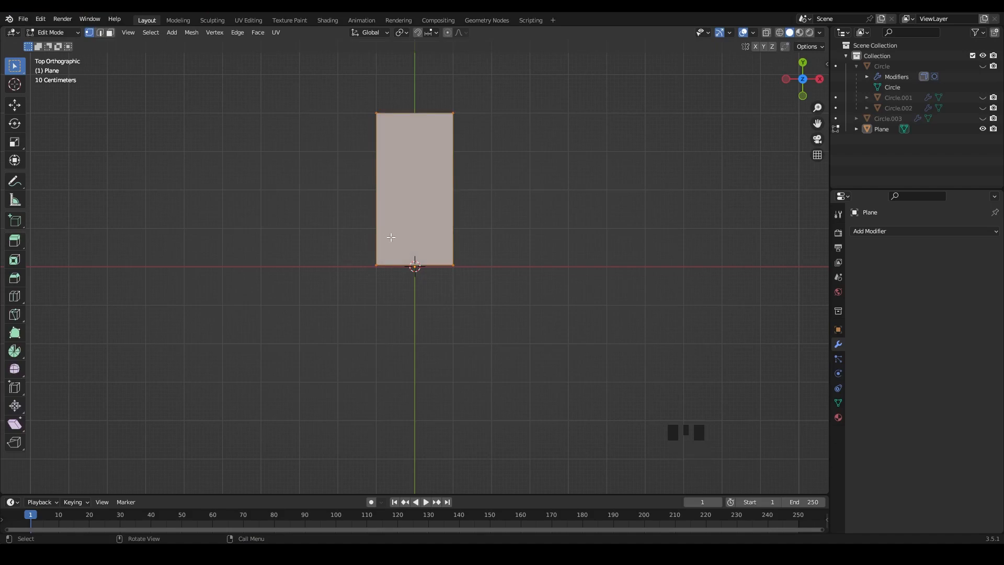
key(ctrl+r)
click(438, 192)
click(437, 192)
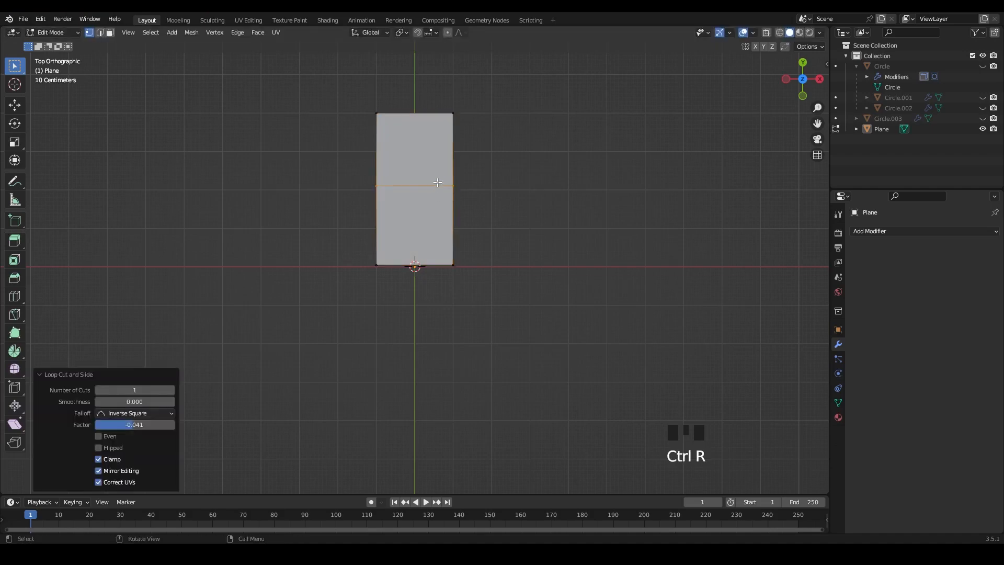
key(ctrl+z)
Step: Add one horizontal loop cut across the plane, slid toward its upper end with a factor of about -0.262
key(ctrl+r)
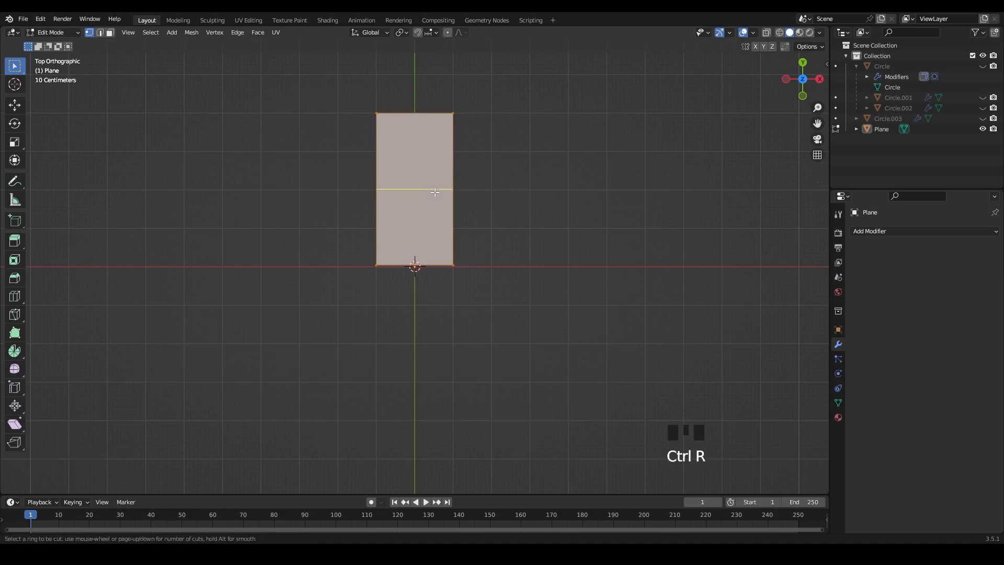
click(434, 192)
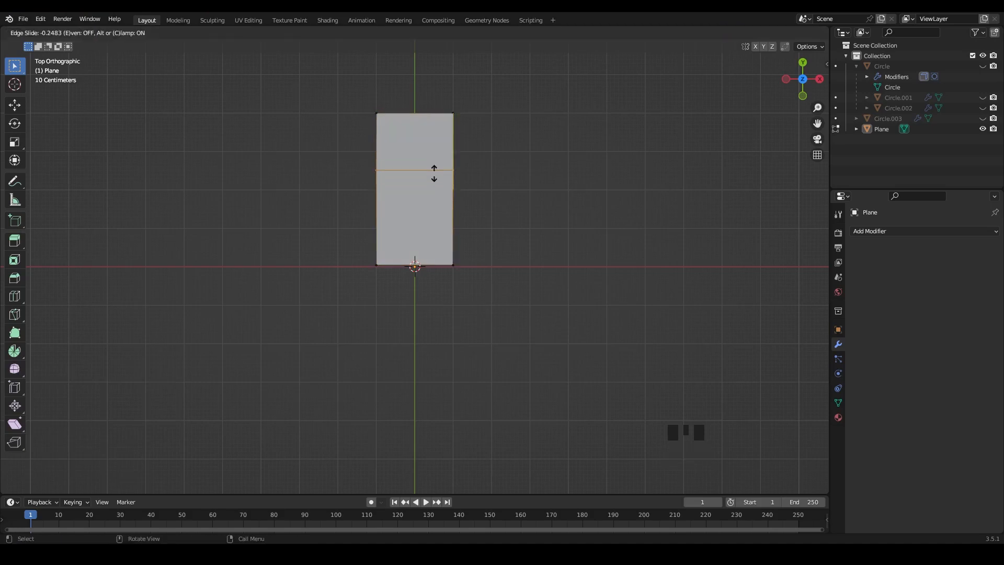
click(434, 172)
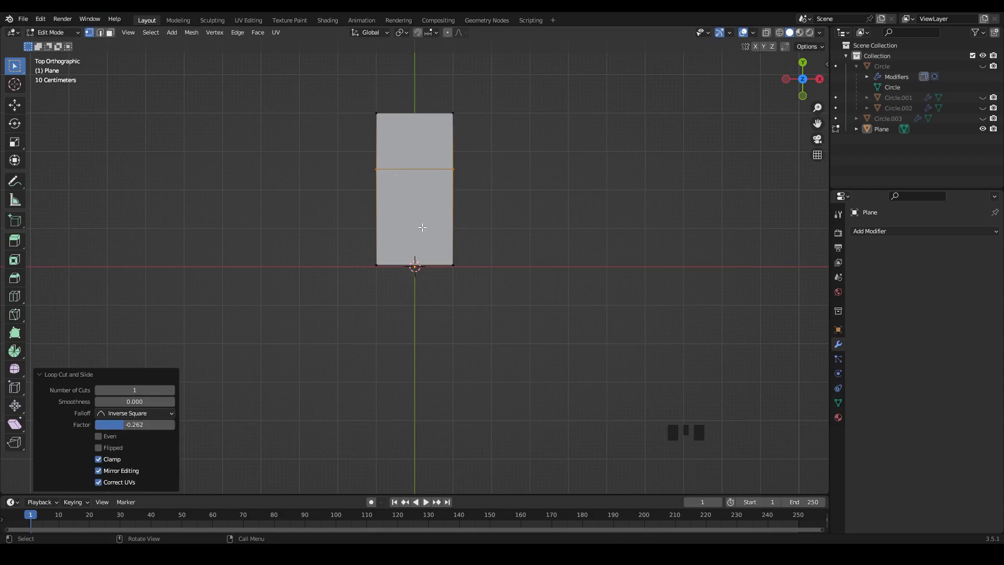
Step: Narrow the whole plane mesh along X by a factor of about 0.593 and deselect it
key(a)
key(s)
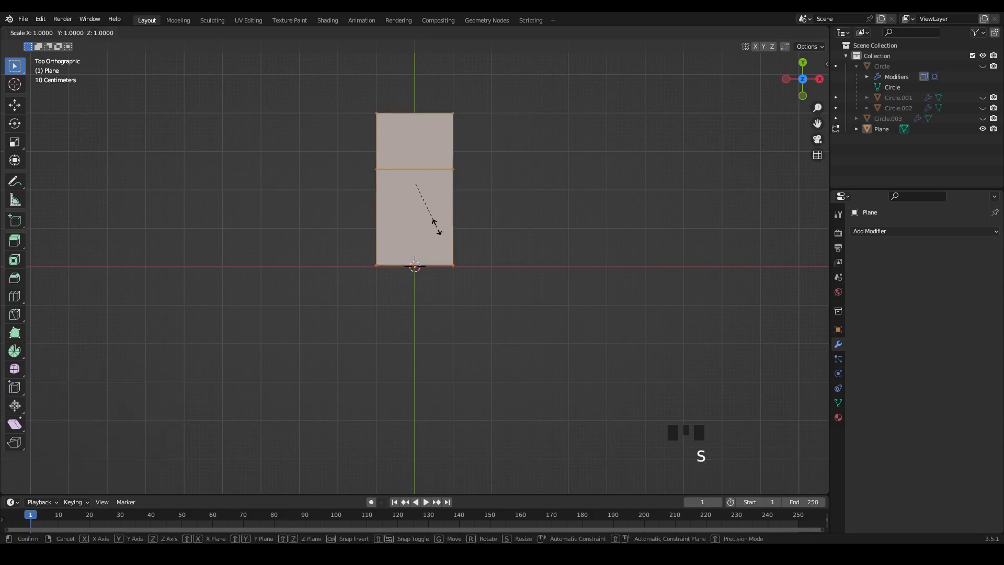
key(x)
click(437, 201)
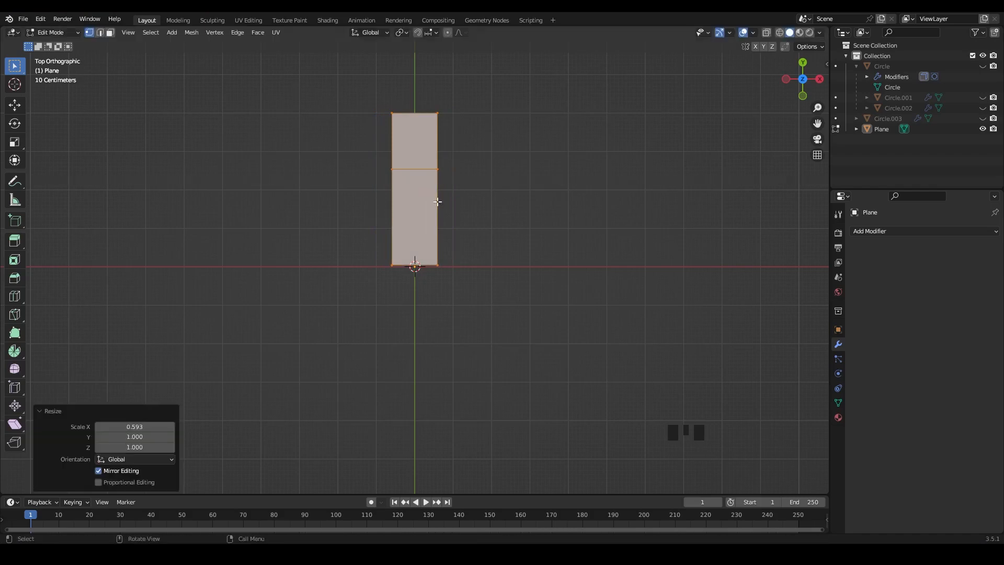
click(488, 203)
key(ctrl+r)
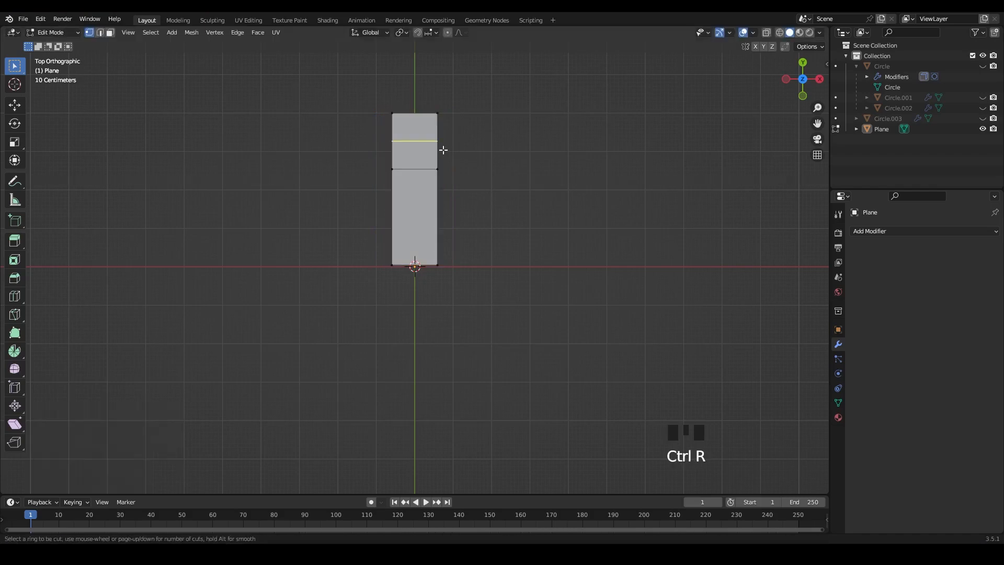
click(443, 150)
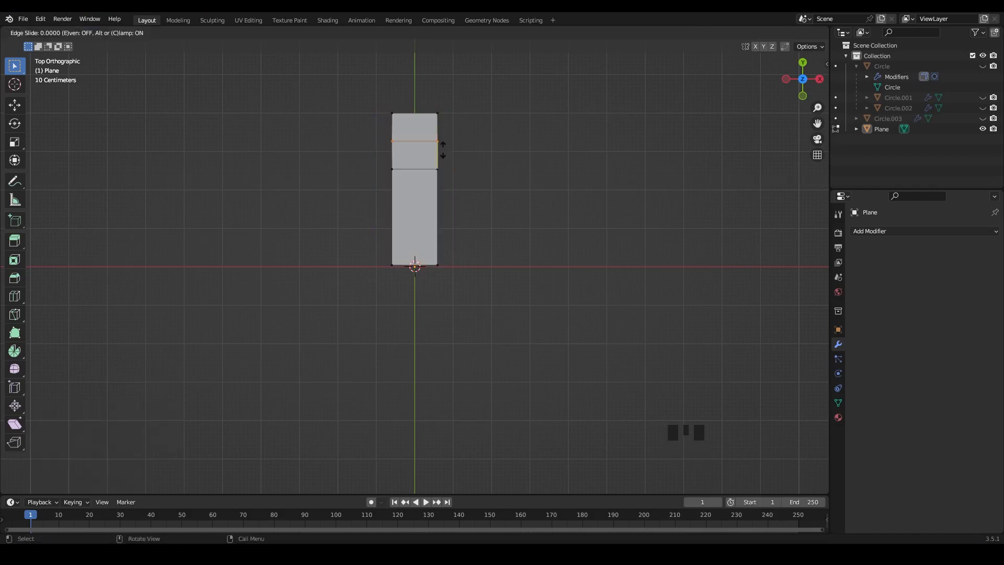
click(443, 150)
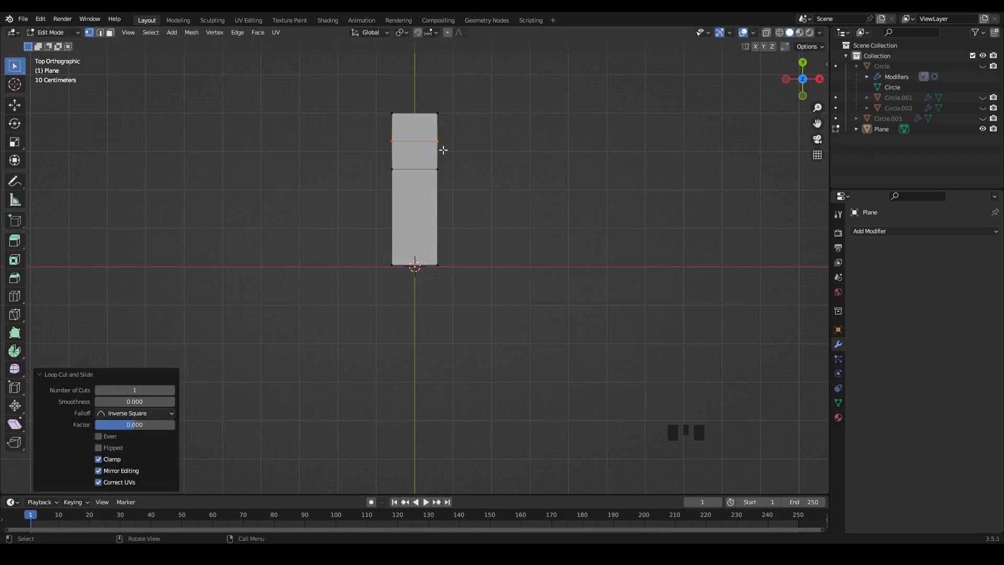
key(ctrl+z)
Step: Add two evenly spaced horizontal loop cuts across the upper section of the plane
key(ctrl+r)
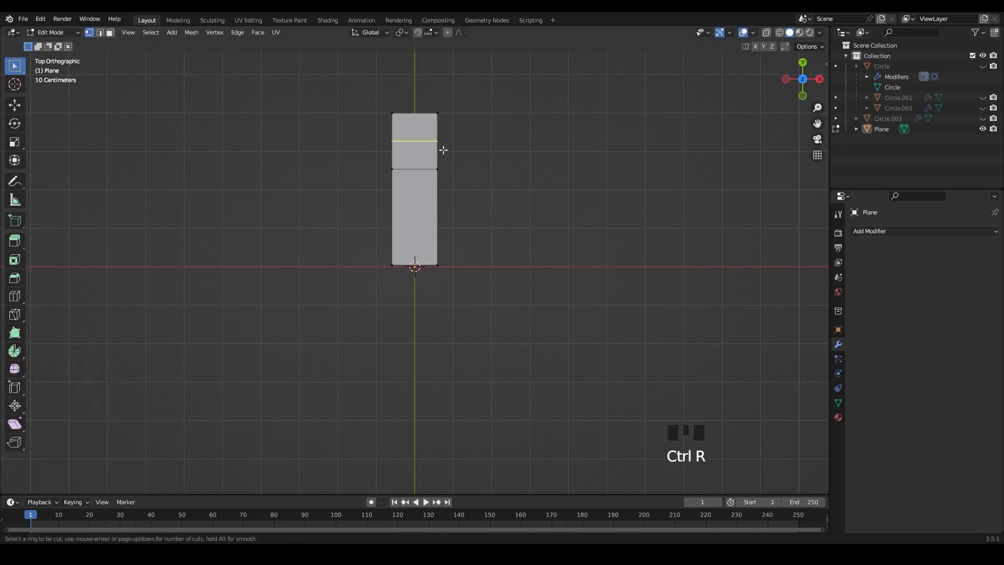
scroll(443, 150, up, 1)
click(443, 150)
click(443, 150)
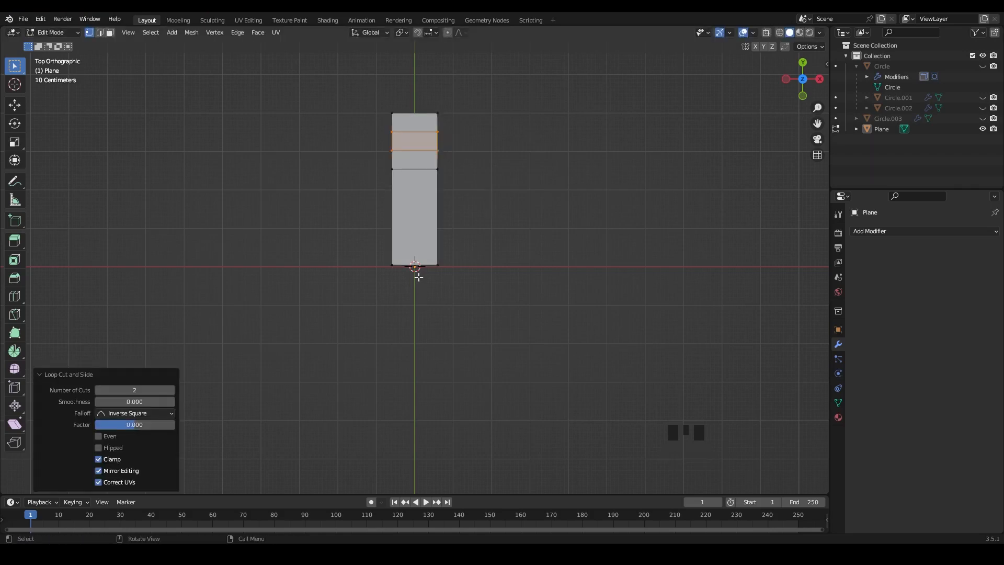
Step: Add two evenly spaced lengthwise loop cuts along the whole plane and deselect the mesh
key(ctrl+r)
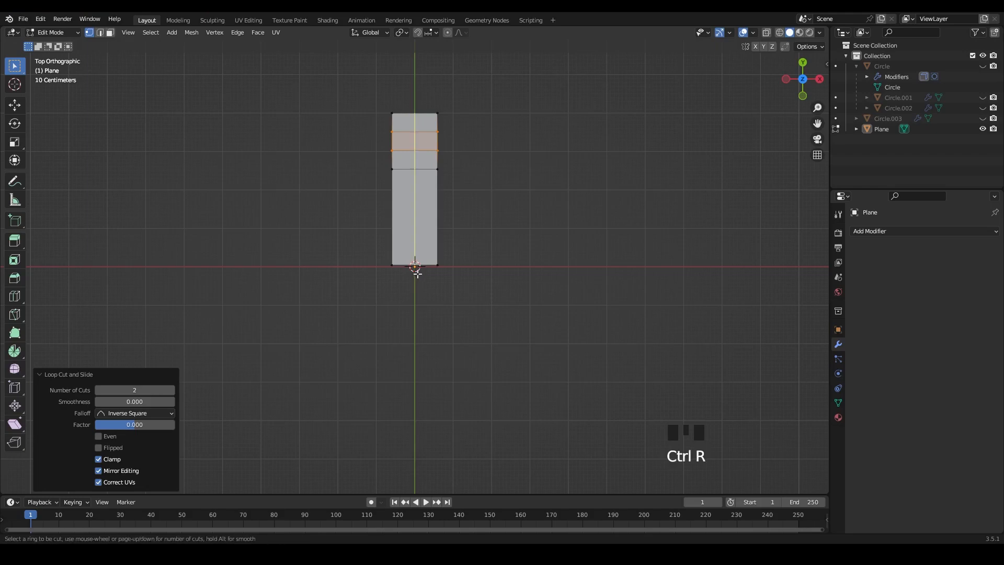
key(ctrl+z)
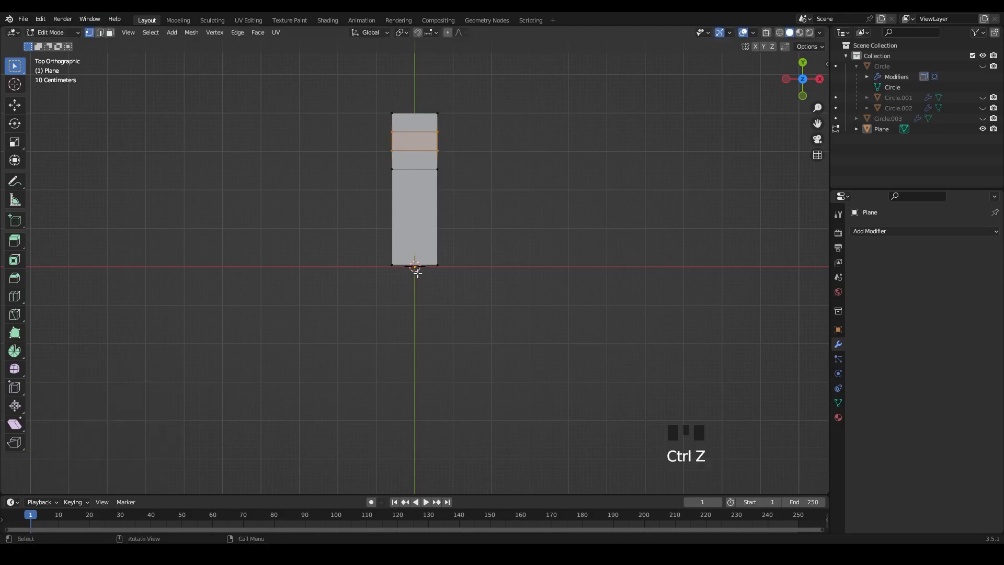
key(ctrl+r)
click(416, 272)
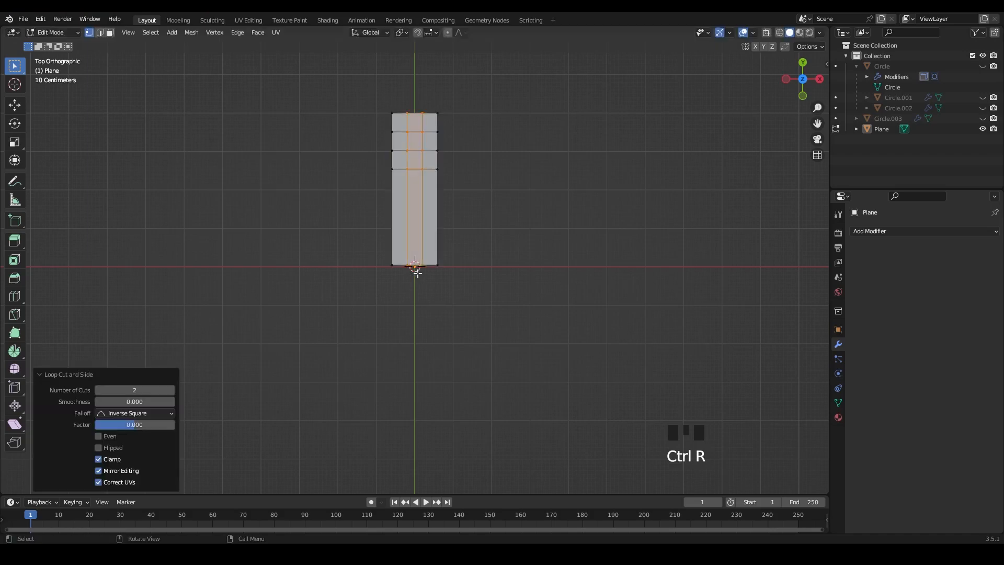
click(545, 285)
Step: Narrow the plane's upper end row of vertices along X by a factor of about 0.38
drag(384, 102, 443, 121)
key(s)
key(x)
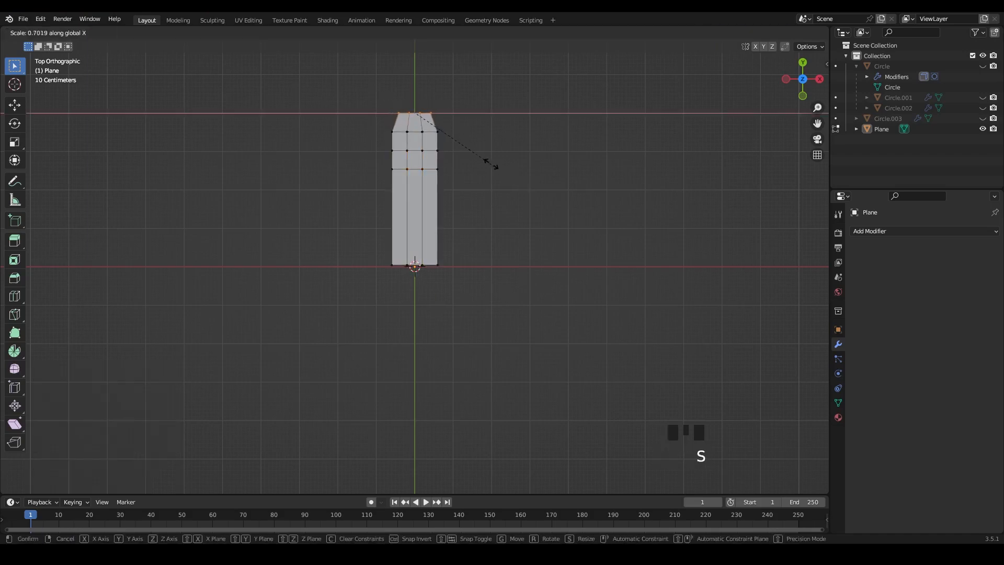
click(461, 134)
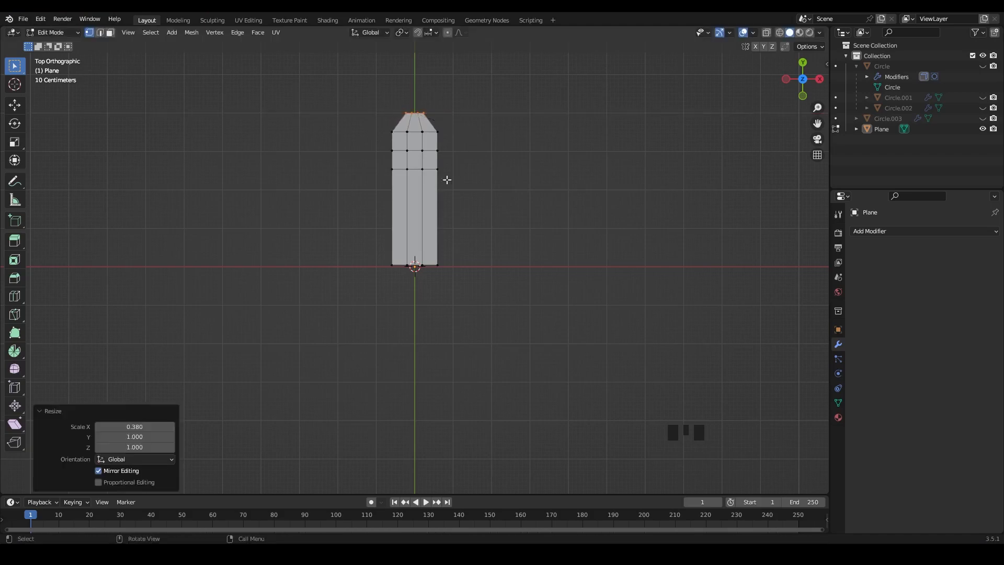
Step: Narrow the row of vertices between the bowl and the handle along X to form the spoon's neck
drag(381, 167, 460, 176)
key(s)
key(x)
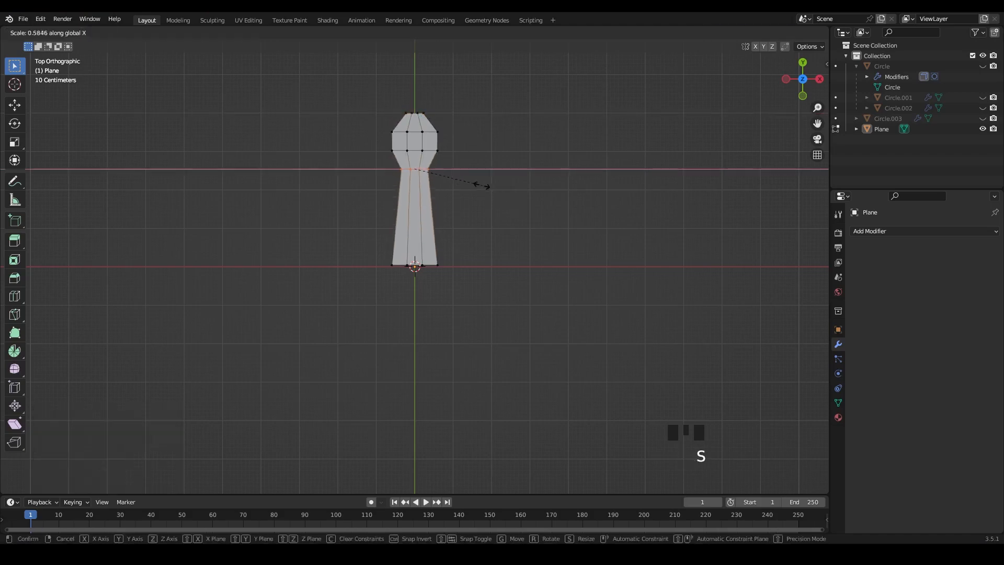
click(458, 175)
Step: Narrow the handle's end row of vertices along X by a factor of about 0.667
drag(375, 253, 488, 277)
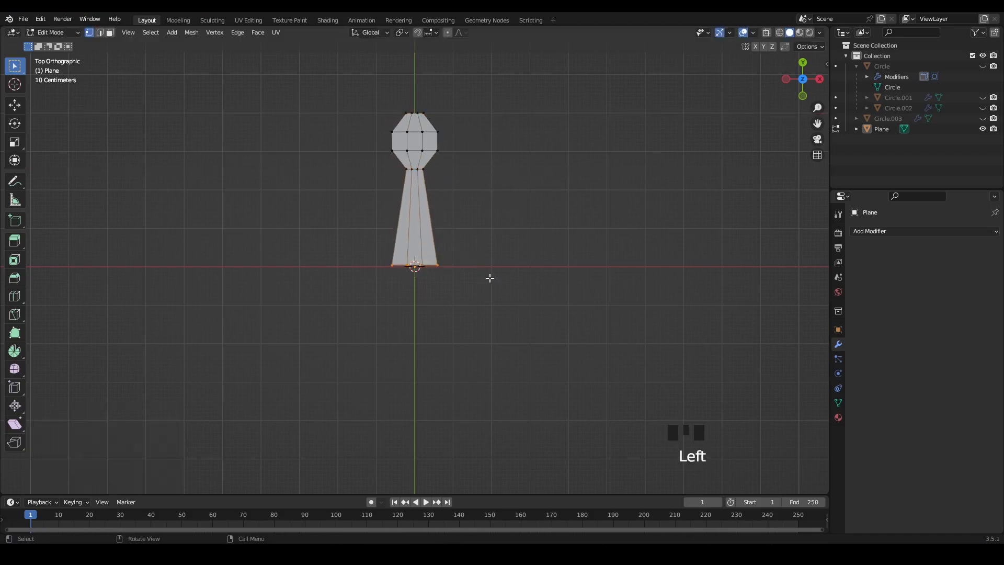
key(s)
key(x)
click(465, 271)
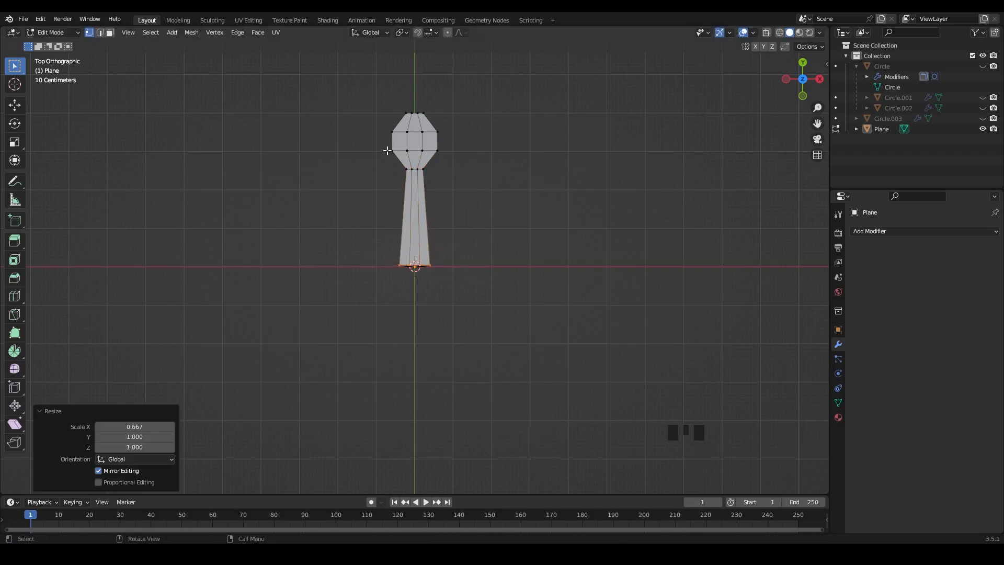
Step: Scale the two middle vertex rows of the bowl slightly along X, one row at a time
drag(384, 138, 457, 126)
key(s)
key(x)
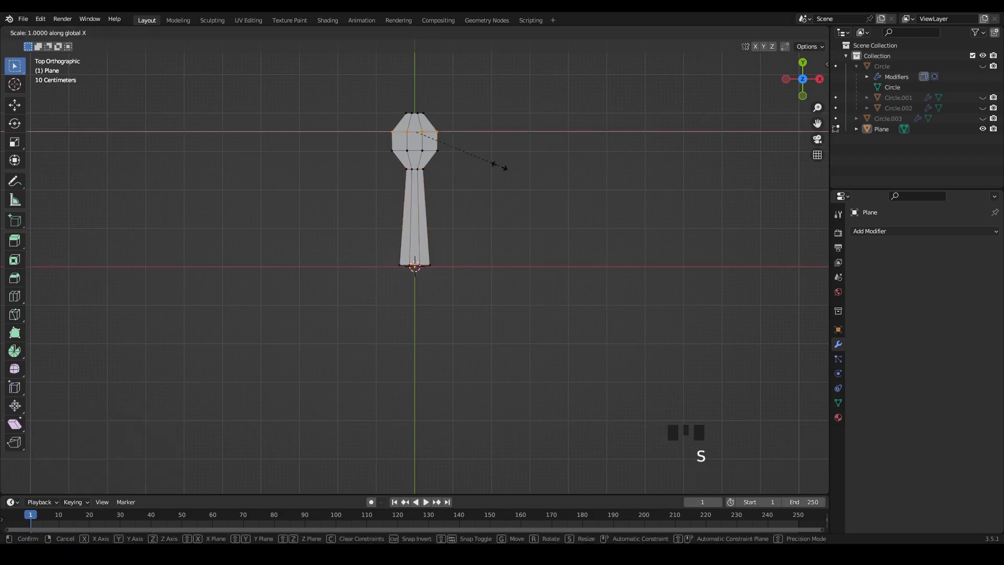
click(385, 148)
key(s)
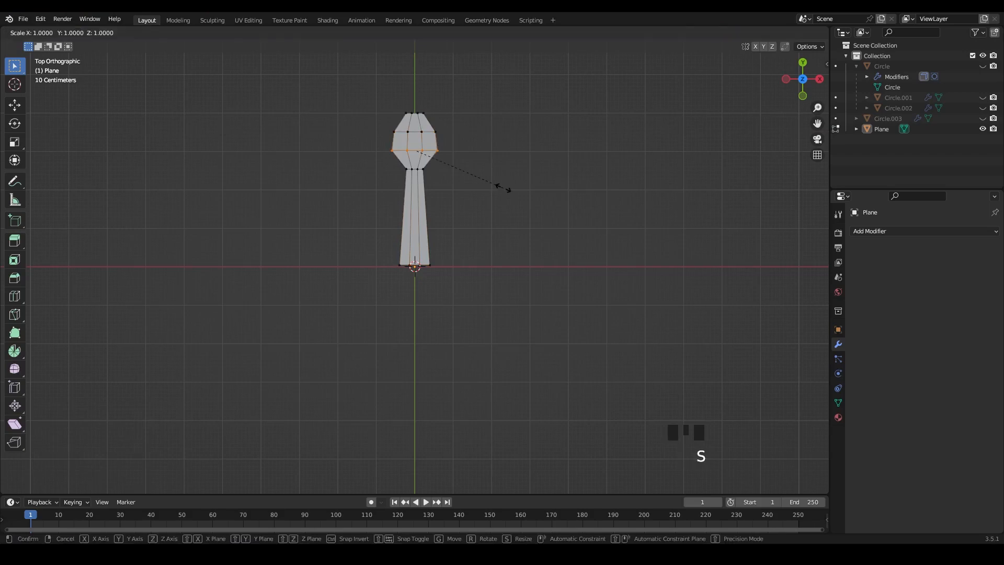
key(x)
click(492, 184)
Step: Lower the four central vertices of the bowl about 0.23 m along Z to hollow the spoon
middle_drag(497, 208, 463, 287)
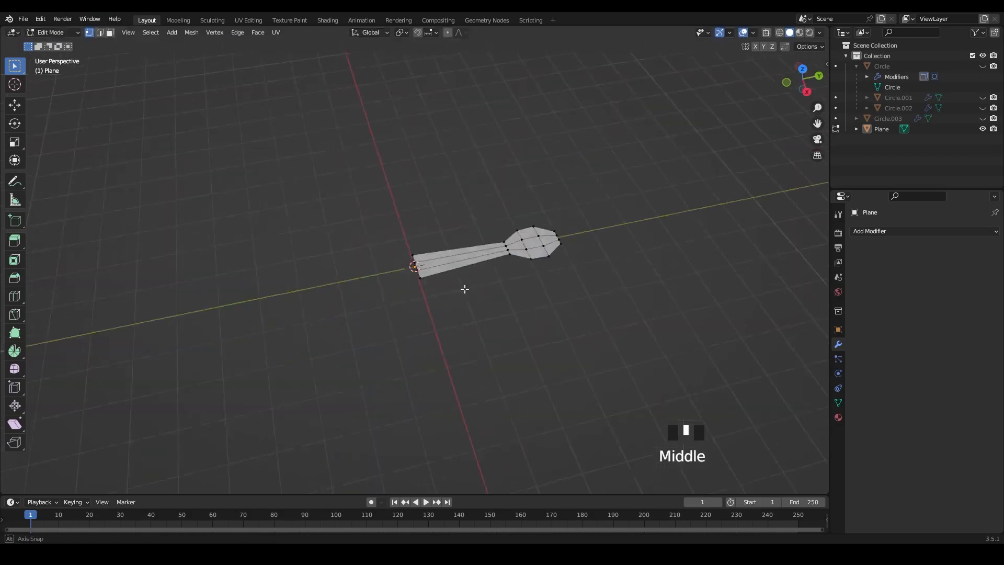
scroll(580, 307, up, 2)
middle_drag(580, 307, 642, 312)
drag(580, 268, 622, 290)
scroll(647, 328, up, 1)
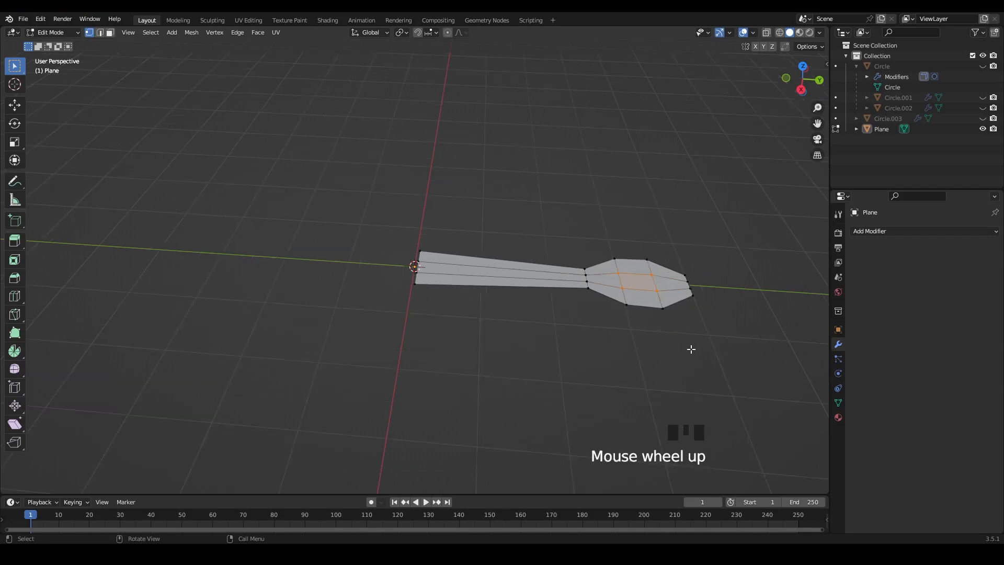
shift+middle_drag(690, 347, 519, 339)
key(g)
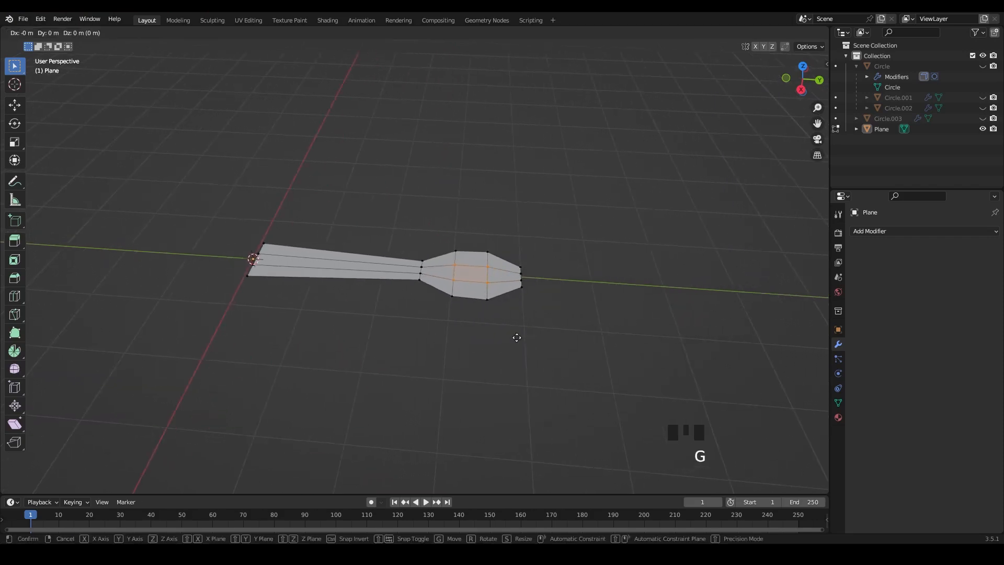
key(z)
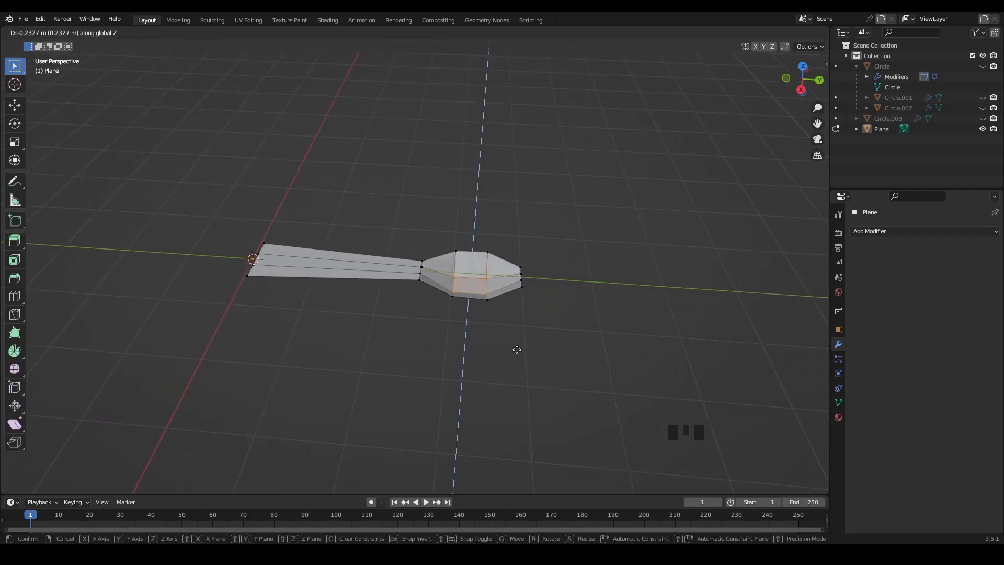
click(517, 349)
Step: Narrow the row of vertices at the bowl's tip along X to make it more pointed
click(530, 340)
middle_drag(531, 340, 546, 351)
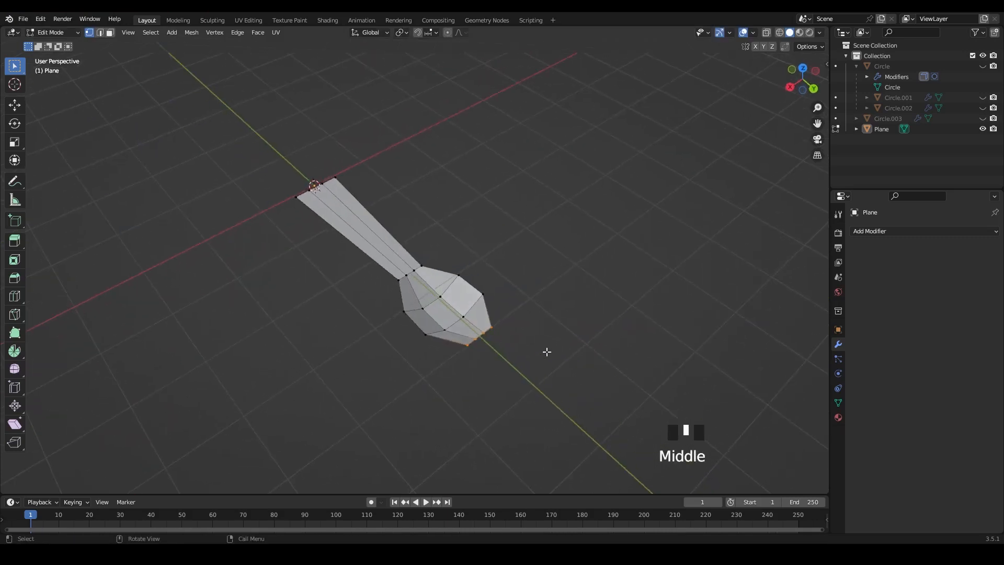
key(s)
key(x)
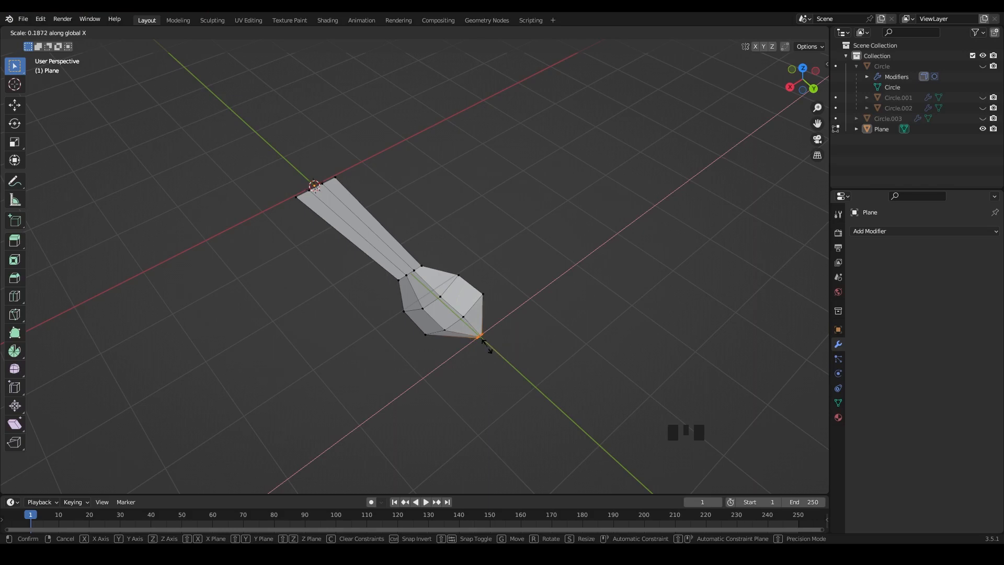
click(511, 346)
Step: Raise the handle's end vertices slightly along Z and narrow that row along X
click(378, 378)
middle_drag(378, 378, 503, 345)
drag(259, 285, 378, 368)
key(g)
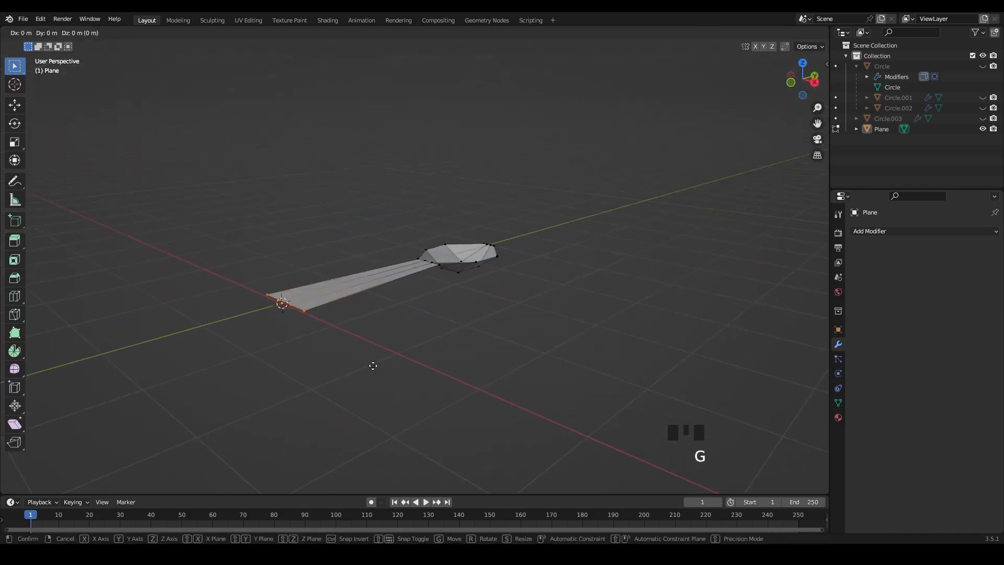
key(z)
click(371, 346)
middle_drag(371, 345, 513, 426)
key(s)
key(x)
click(489, 422)
Step: Narrow the spoon's neck vertices along X by a factor of about 0.708
drag(402, 252, 473, 285)
key(s)
key(x)
click(511, 332)
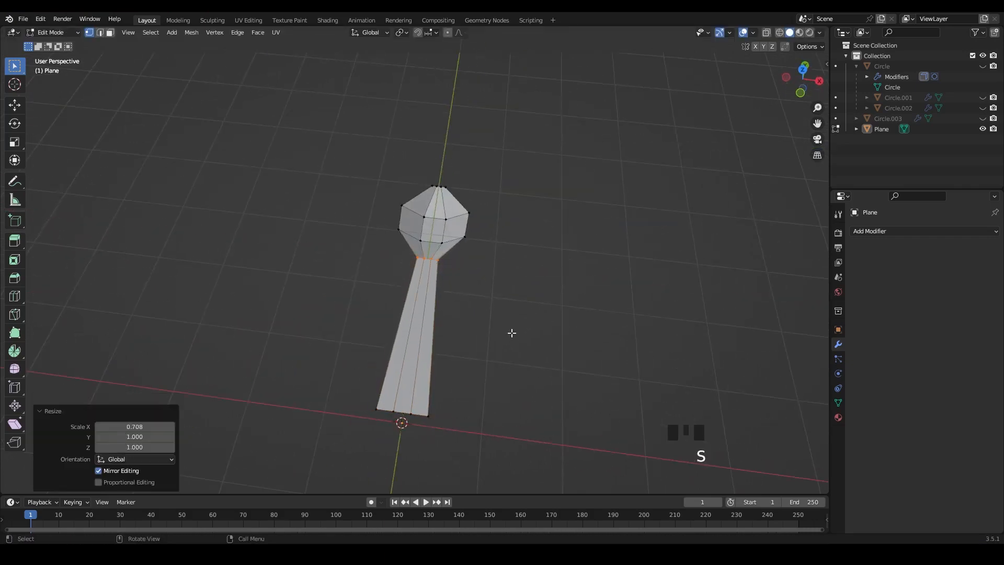
Step: Return to Object Mode and apply the scale of the spoon
middle_drag(516, 336, 475, 317)
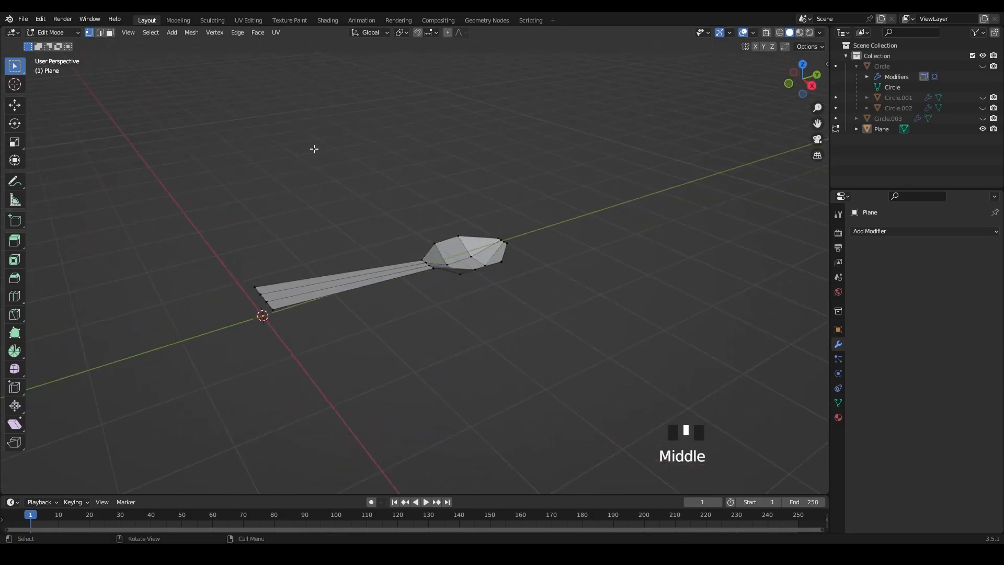
key(Tab)
click(473, 278)
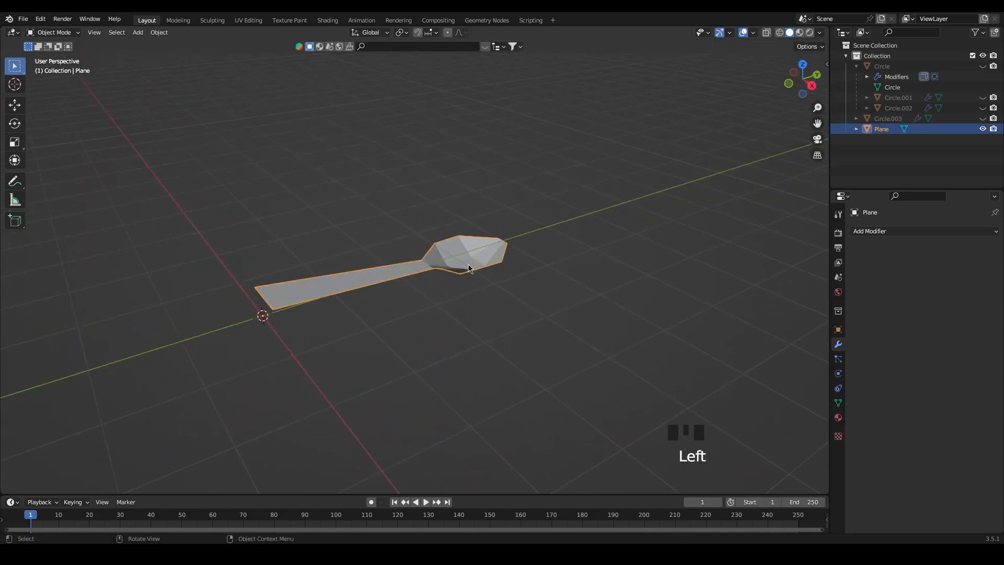
key(ctrl+a)
click(465, 286)
Step: Add a Subdivision Surface modifier with viewport level 2 to the spoon and shade it smooth
click(888, 231)
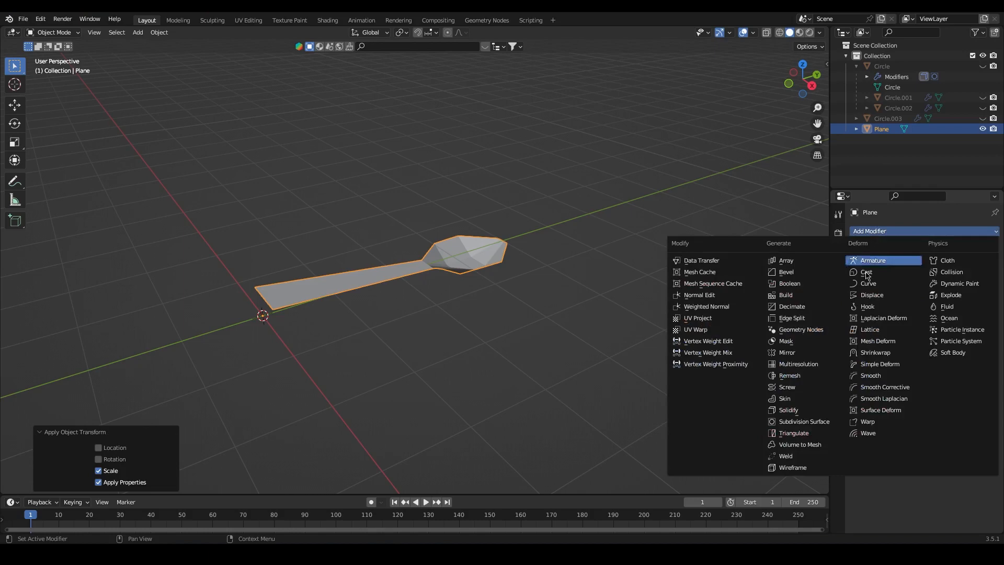
click(805, 422)
middle_drag(528, 331, 596, 340)
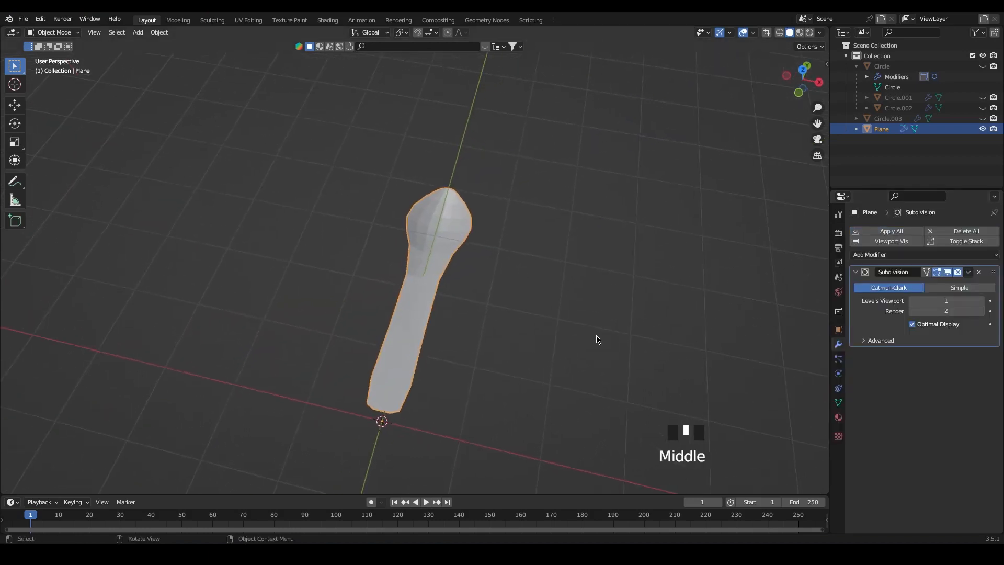
click(980, 300)
right_click(428, 250)
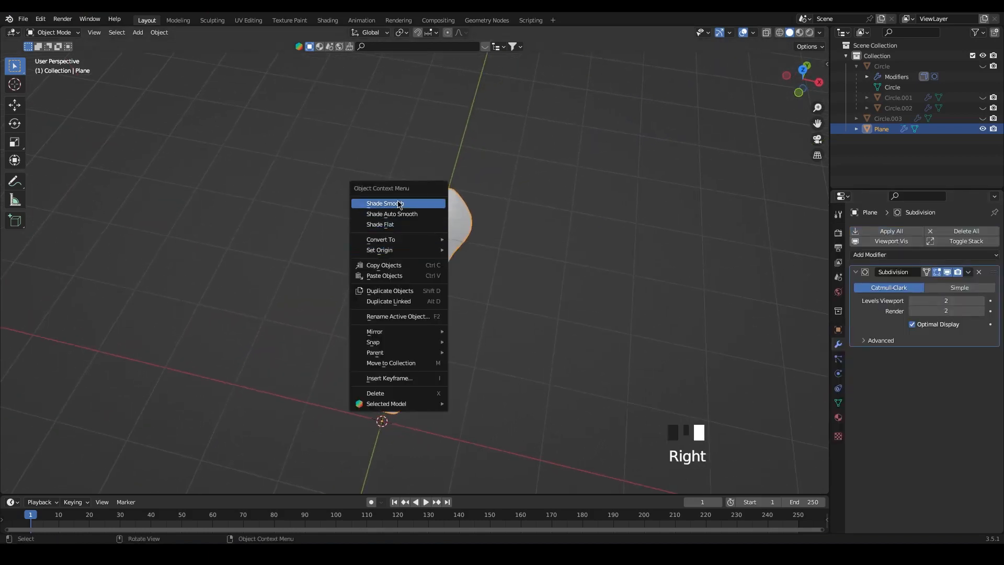
click(414, 203)
Step: Scale the spoon's neck vertices strongly inward in Edit Mode, then return to Object Mode
key(Tab)
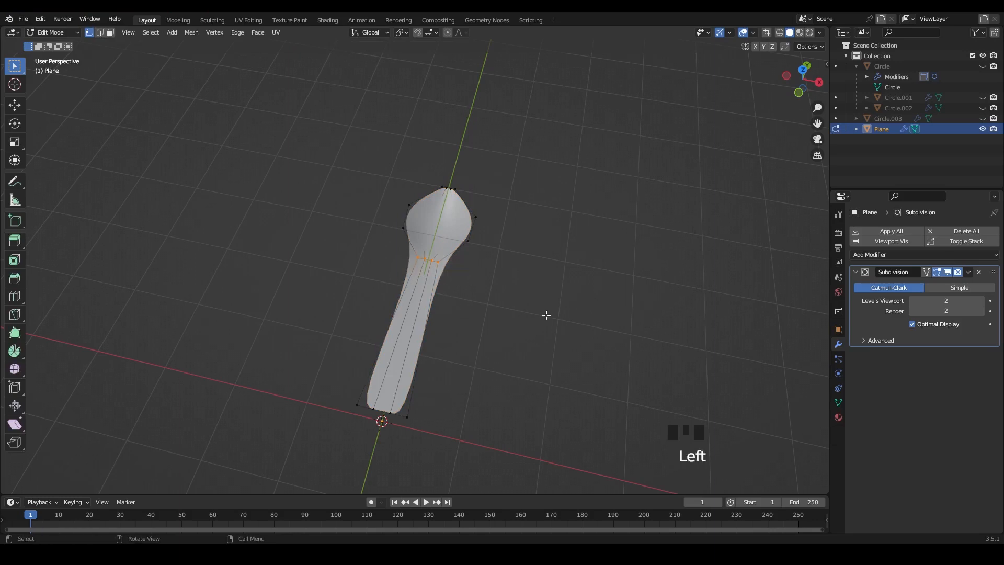
key(s)
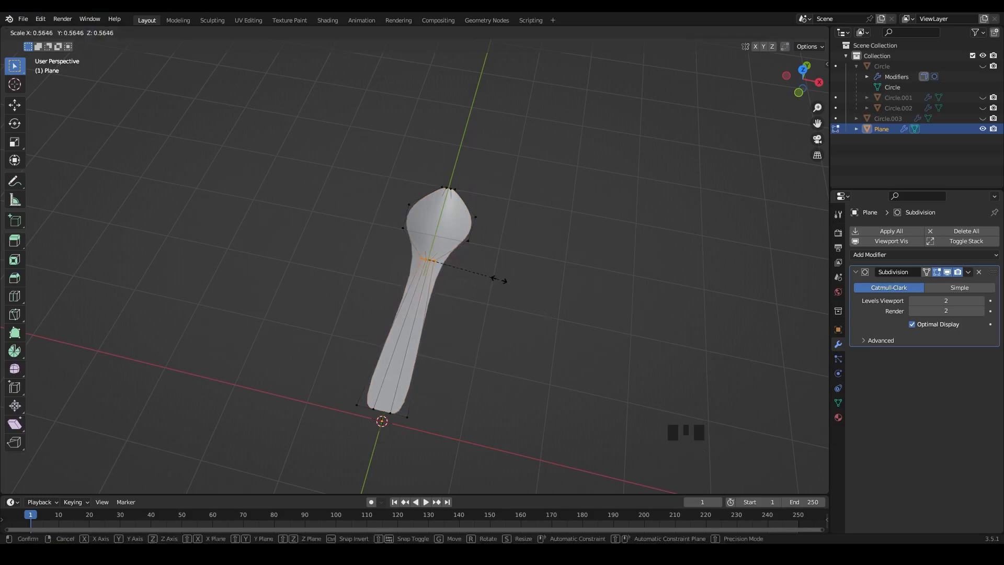
click(433, 261)
click(540, 369)
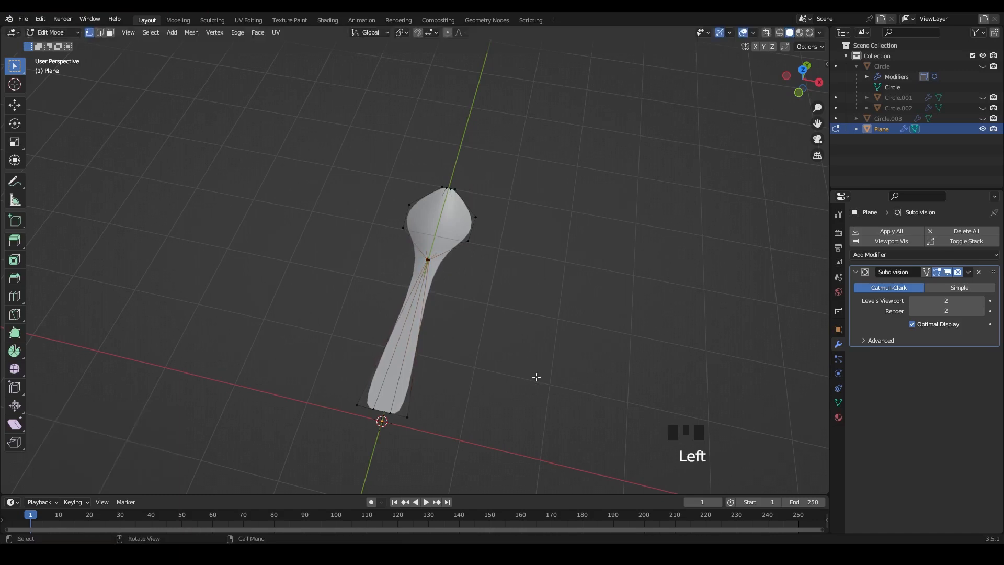
middle_drag(536, 376, 496, 351)
key(Tab)
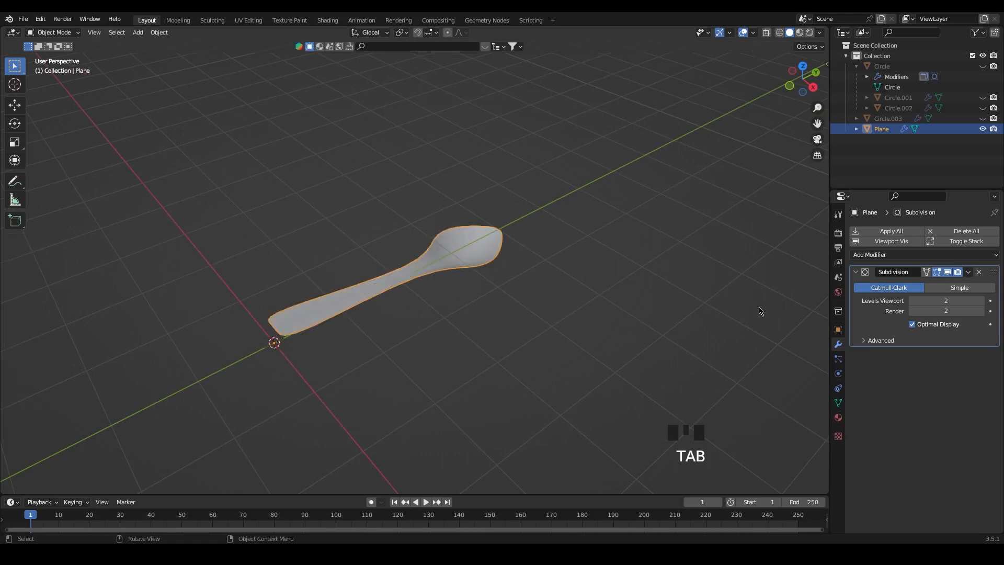
Step: Add a Solidify modifier to the spoon above the Subdivision modifier, with a thickness of 0.06 m
click(956, 255)
click(786, 430)
middle_drag(783, 412, 652, 354)
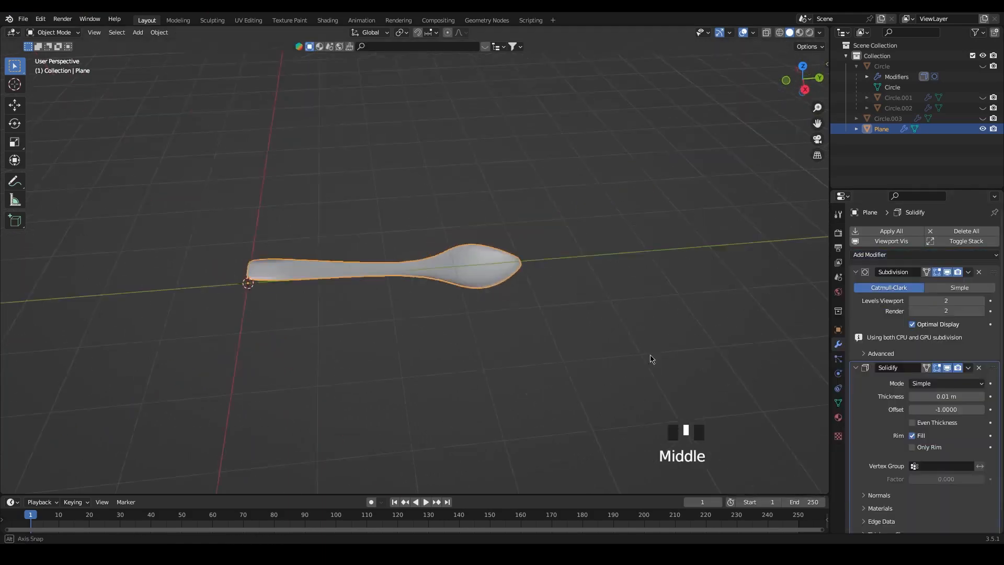
scroll(595, 332, up, 2)
middle_drag(596, 332, 607, 335)
drag(993, 368, 997, 273)
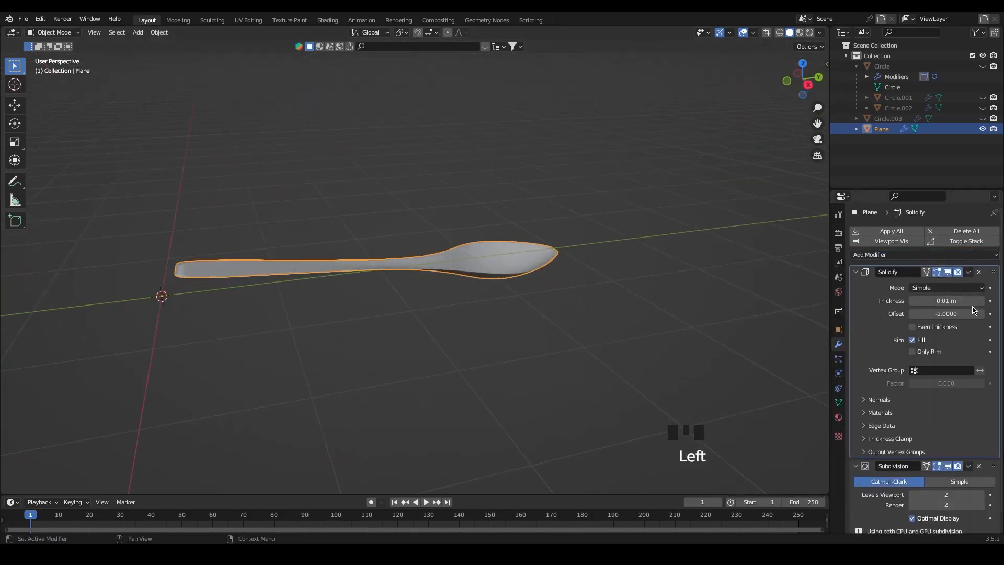
mouse_move(946, 300)
mouse_down()
mouse_move(931, 301)
mouse_move(950, 300)
mouse_up()
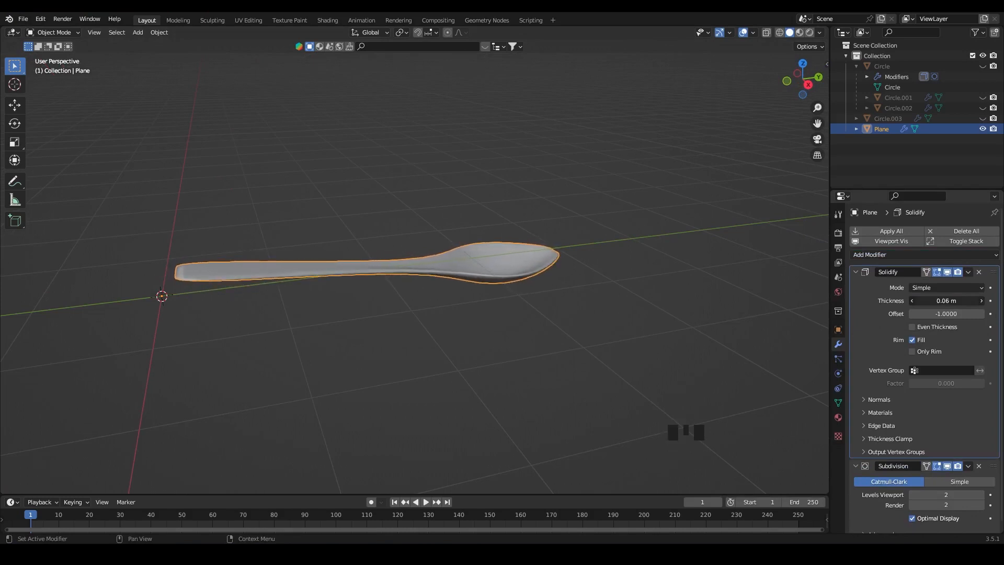
click(522, 370)
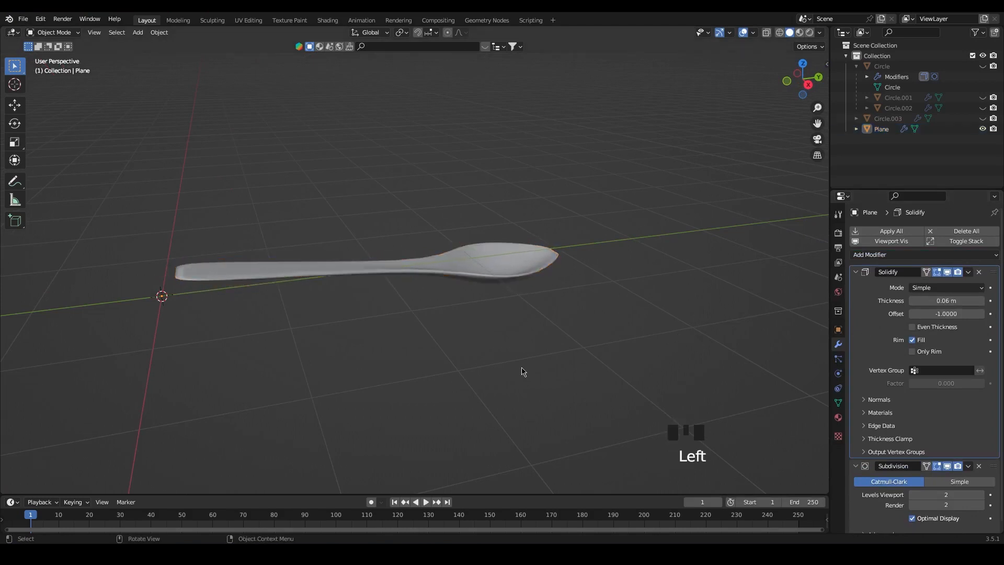
Step: Unhide the objects Circle.003, Circle.002 and Circle.001 in the viewport
middle_drag(522, 371, 553, 350)
scroll(540, 365, down, 2)
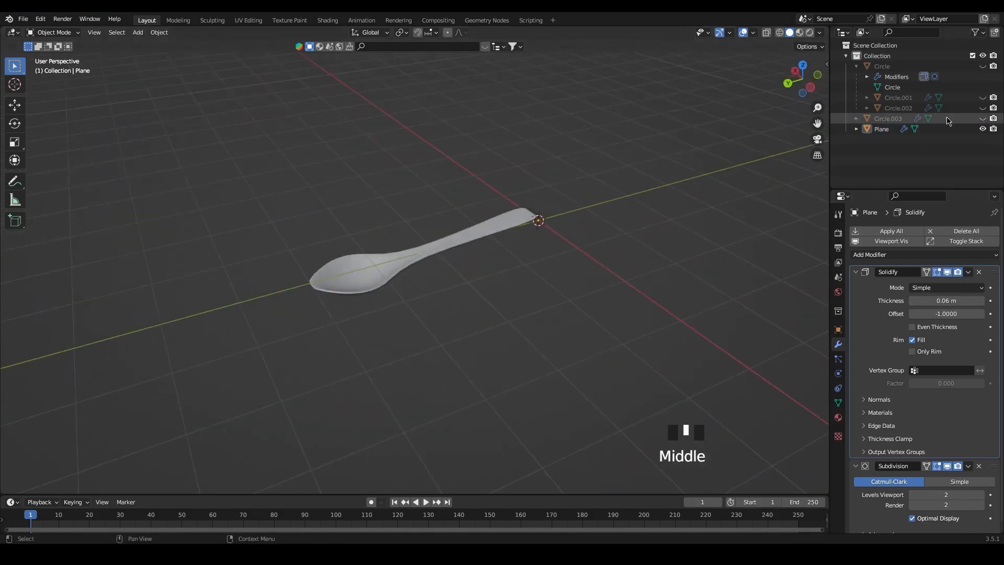
click(982, 118)
click(982, 108)
click(982, 97)
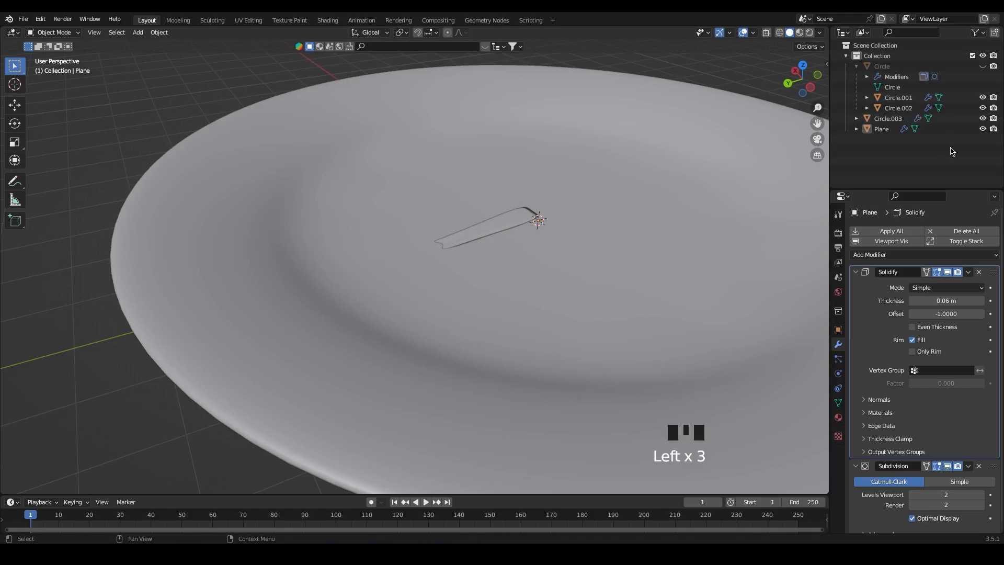
Step: Unhide the cup body and move the cup about 7.37 m along X onto the saucer
click(983, 66)
click(856, 66)
scroll(585, 290, down, 4)
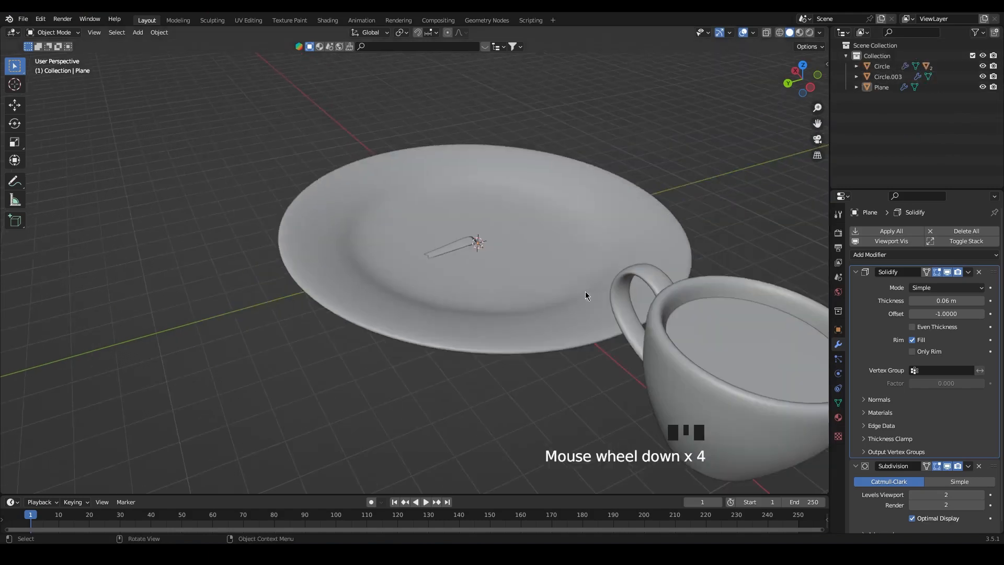
middle_drag(585, 291, 312, 308)
scroll(546, 281, down, 2)
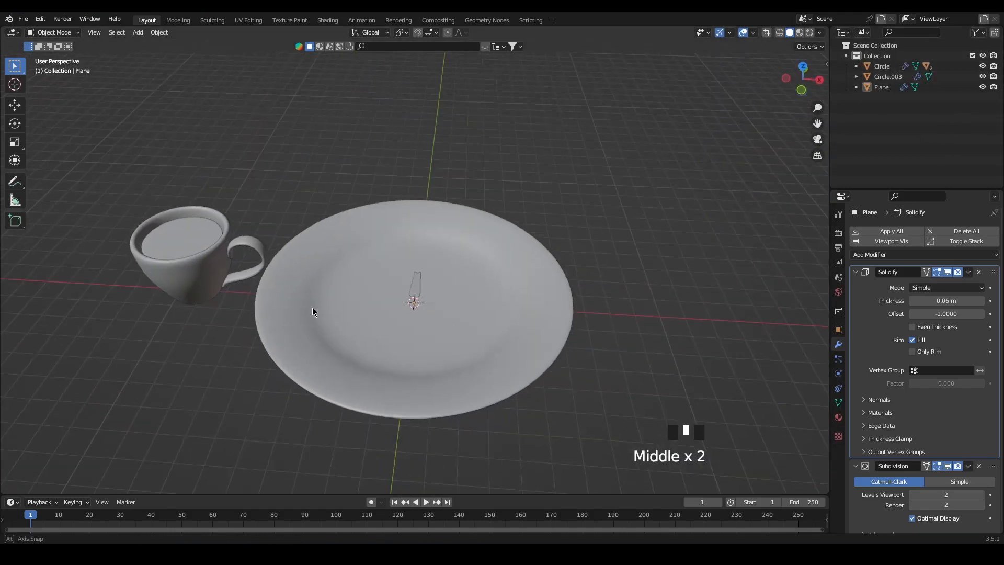
click(211, 285)
key(g)
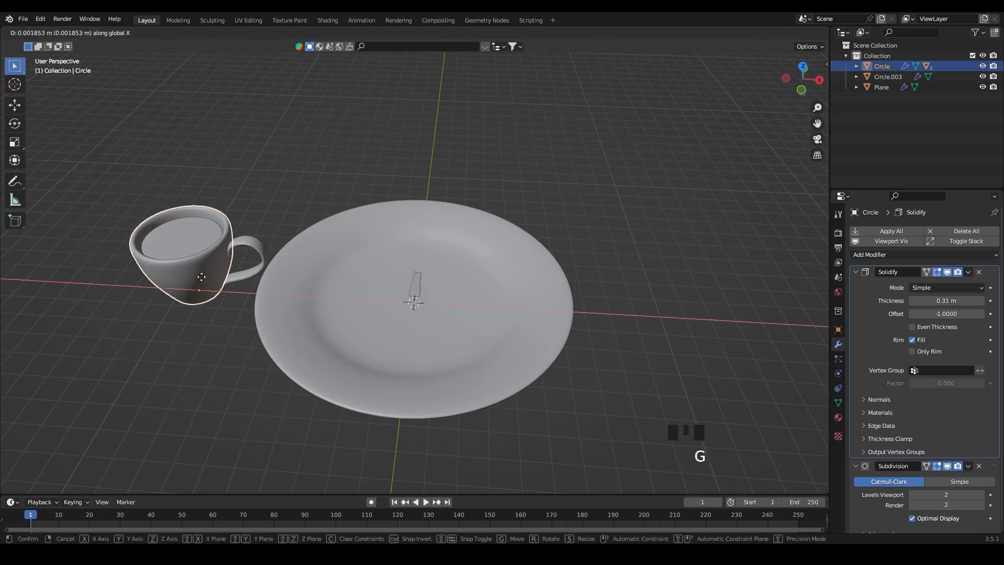
click(446, 361)
Step: Raise the cup about 0.07 m along Z in see-through front view so its base rests on the saucer, then deselect it
key(grave)
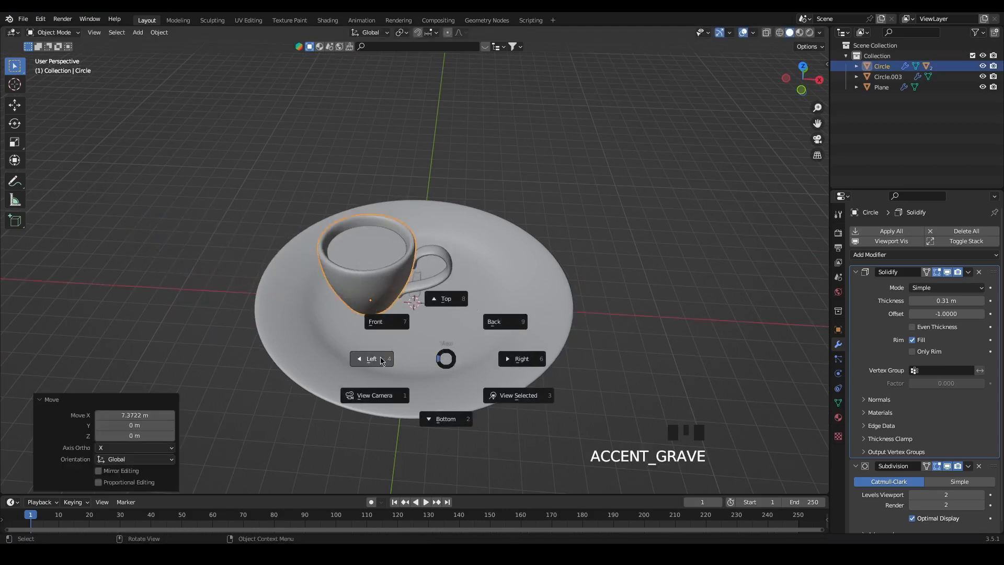
click(391, 330)
click(767, 33)
scroll(432, 313, up, 6)
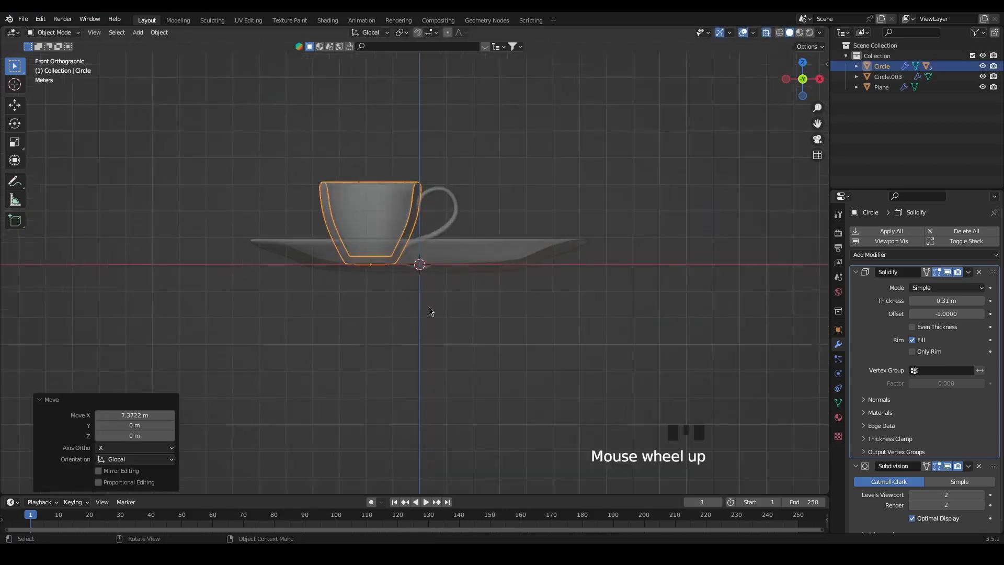
key(grave)
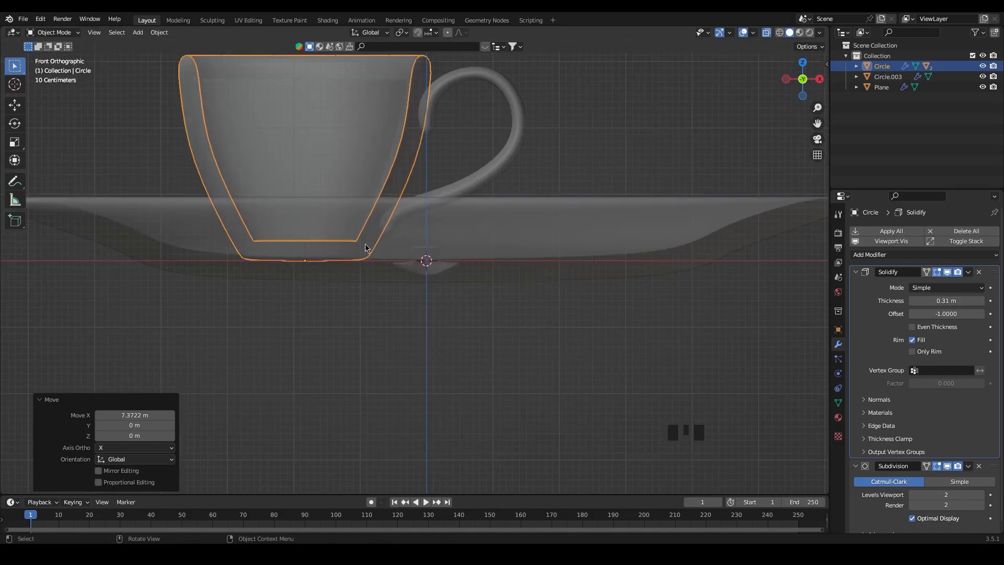
key(z)
key(g)
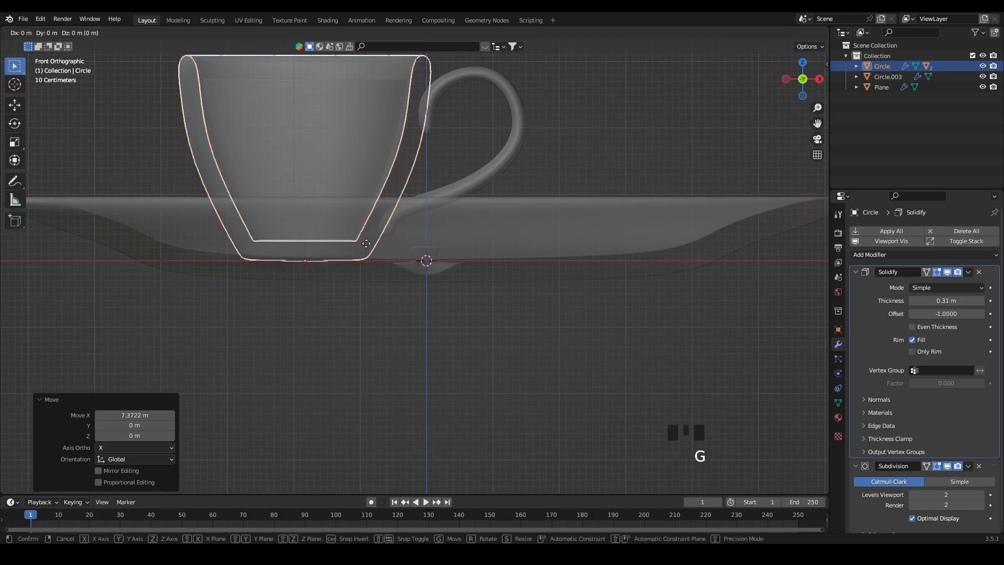
key(z)
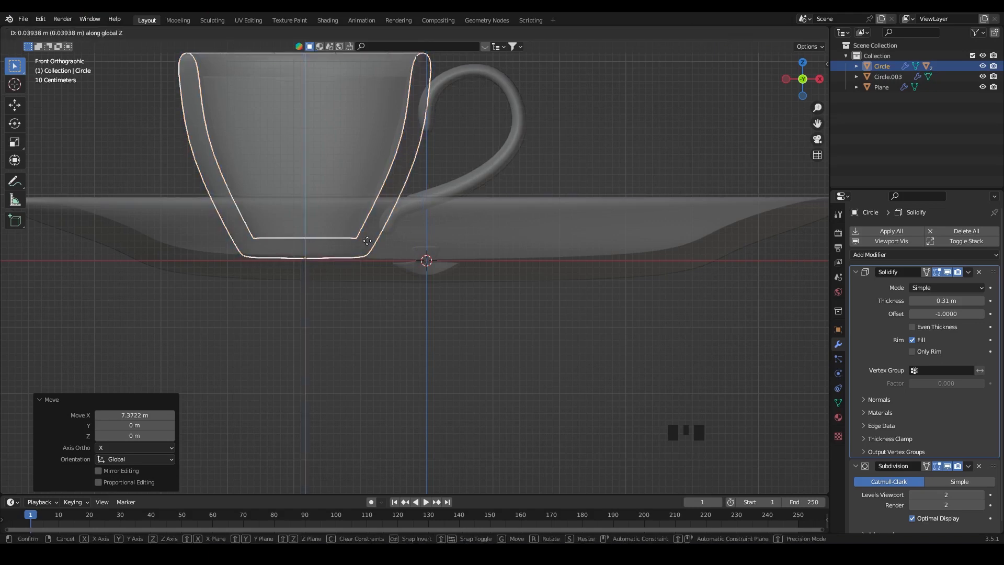
click(369, 242)
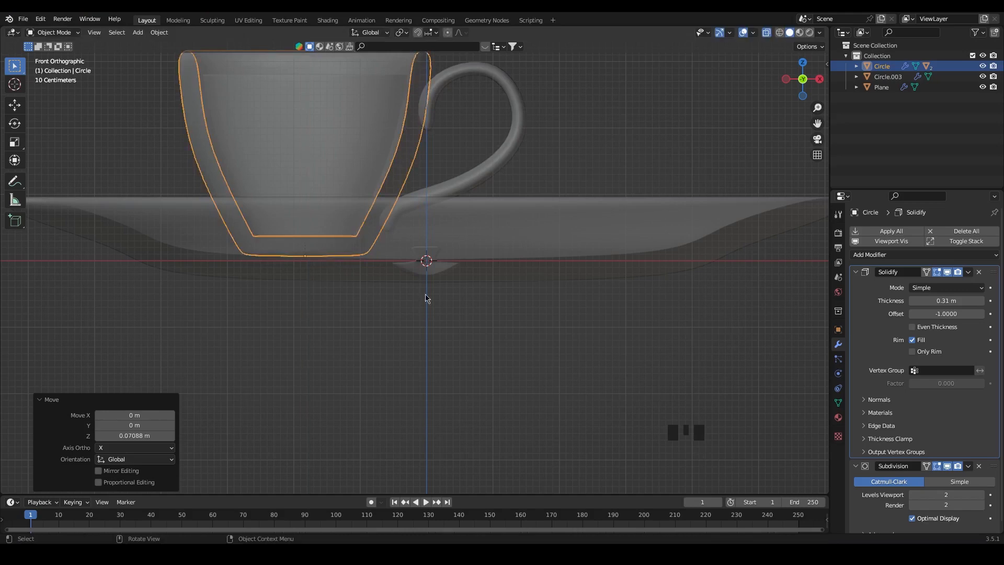
click(479, 341)
Step: Select the spoon and raise it about 0.41 m along Z in right view to lift it above the saucer's surface
middle_drag(551, 330, 451, 296)
scroll(546, 356, down, 2)
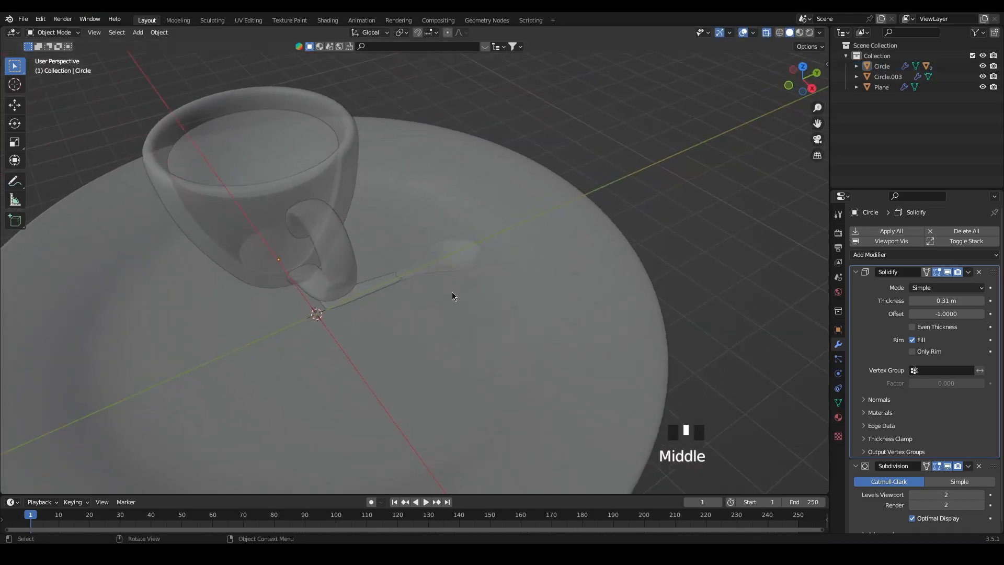
click(454, 293)
click(760, 251)
click(882, 88)
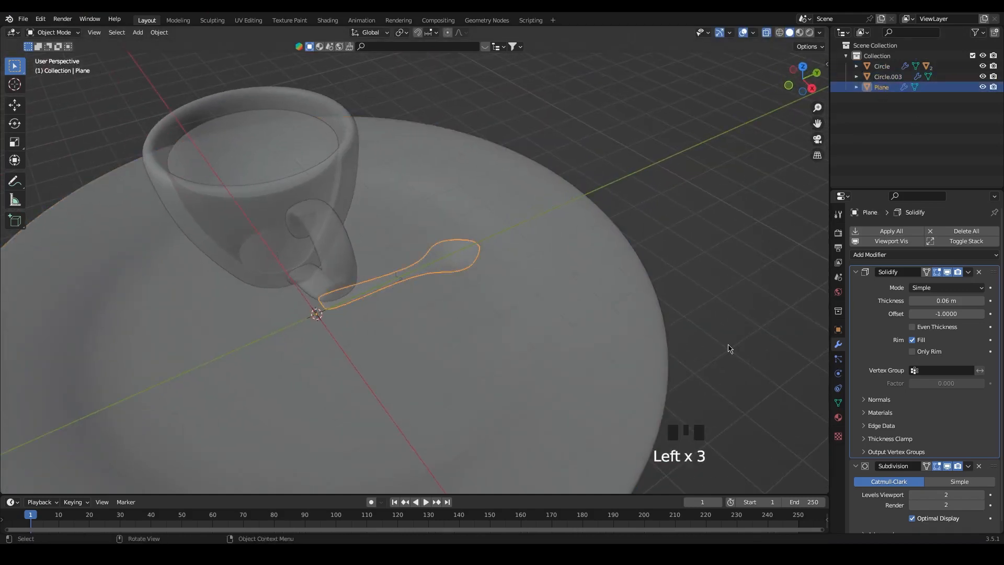
key(grave)
click(798, 342)
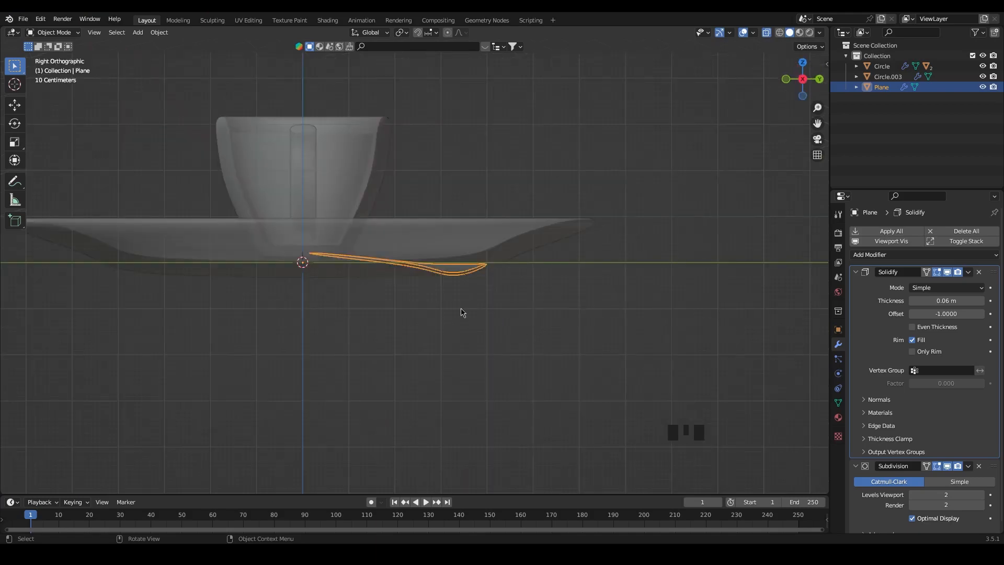
key(g)
key(z)
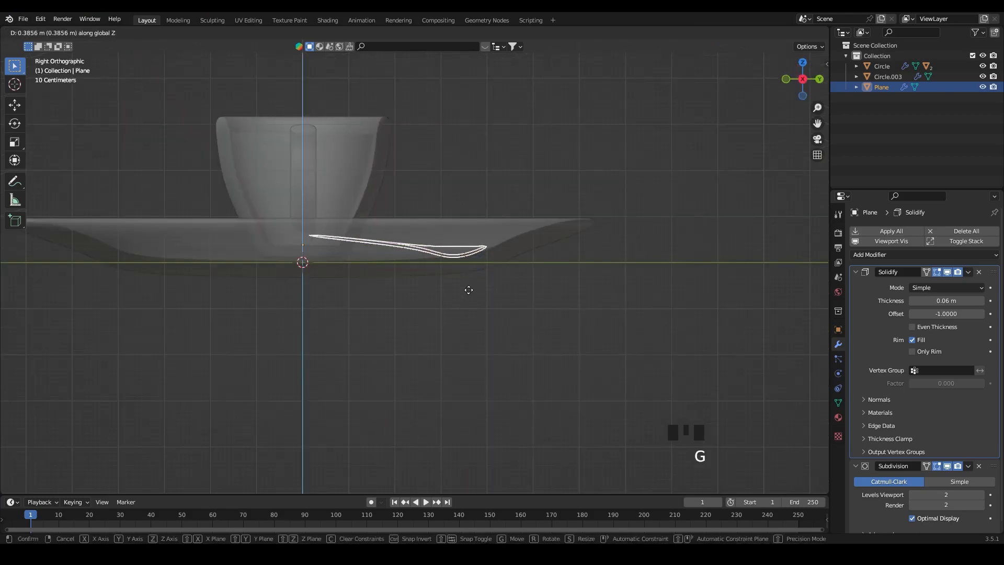
click(469, 293)
Step: In solid top view, rotate the spoon 182° and move it about 5.77 m along Y past the cup
key(grave)
click(542, 322)
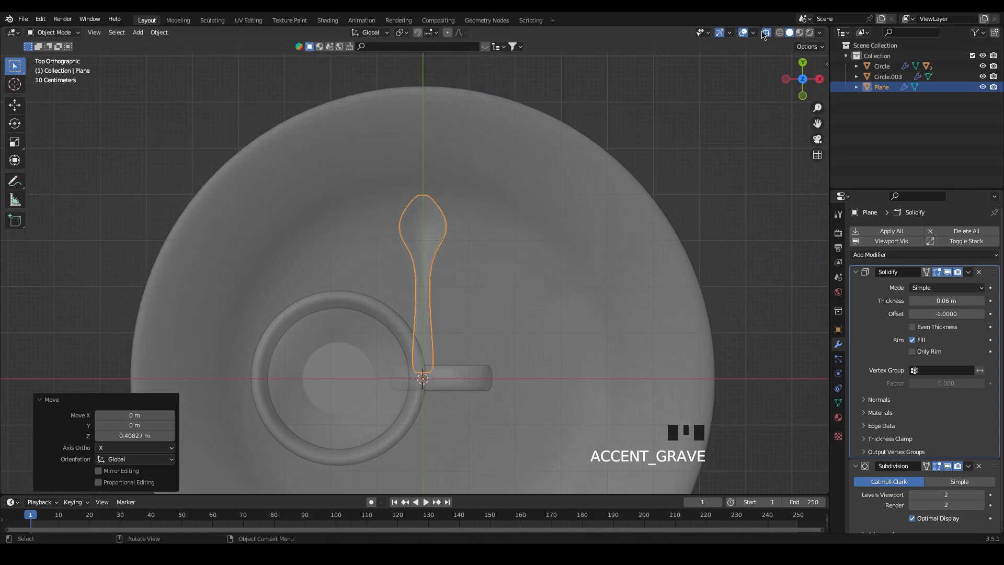
click(765, 33)
key(r)
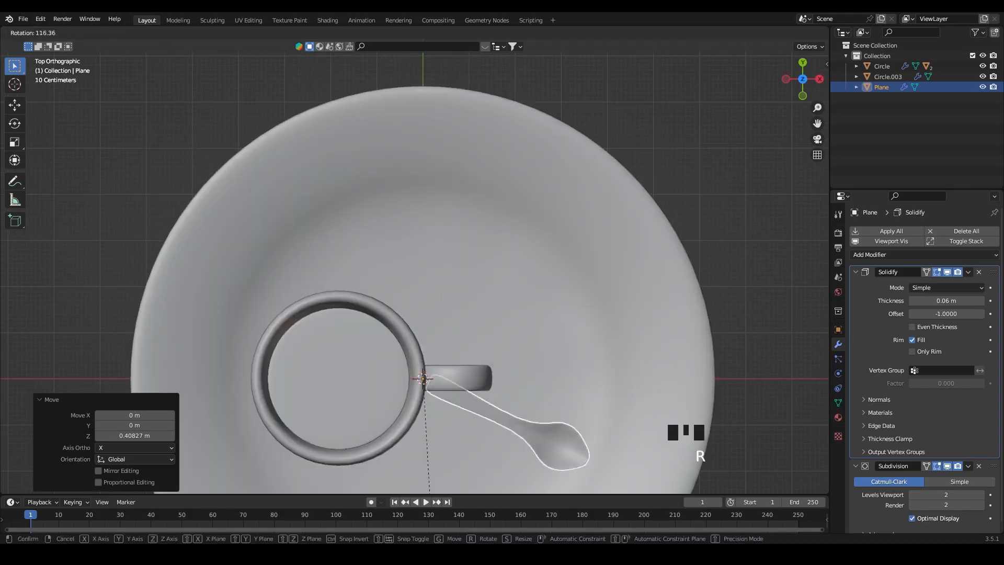
click(335, 435)
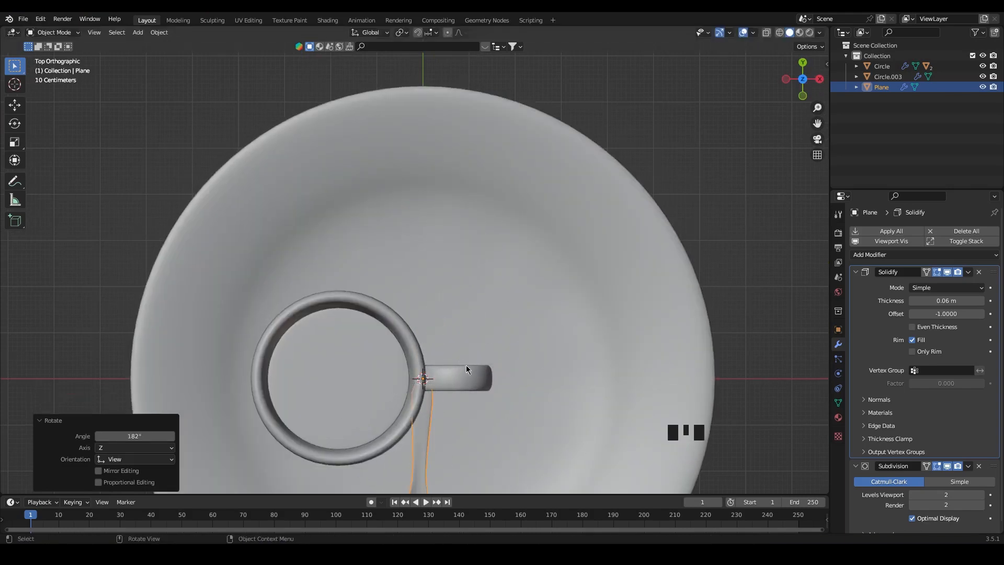
key(g)
key(y)
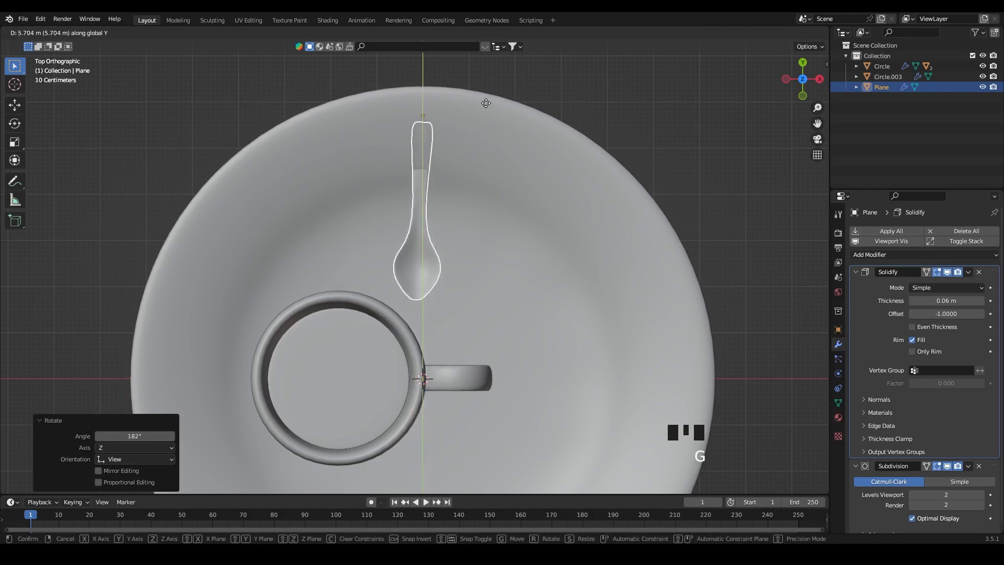
click(486, 100)
Step: Set the spoon's origin to its geometry
right_click(431, 228)
mouse_move(400, 283)
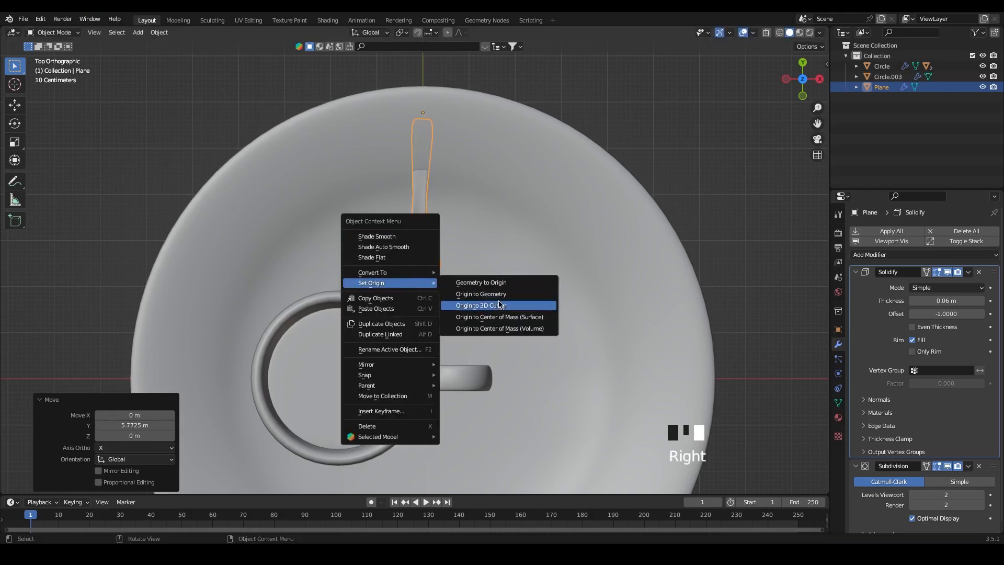
click(499, 294)
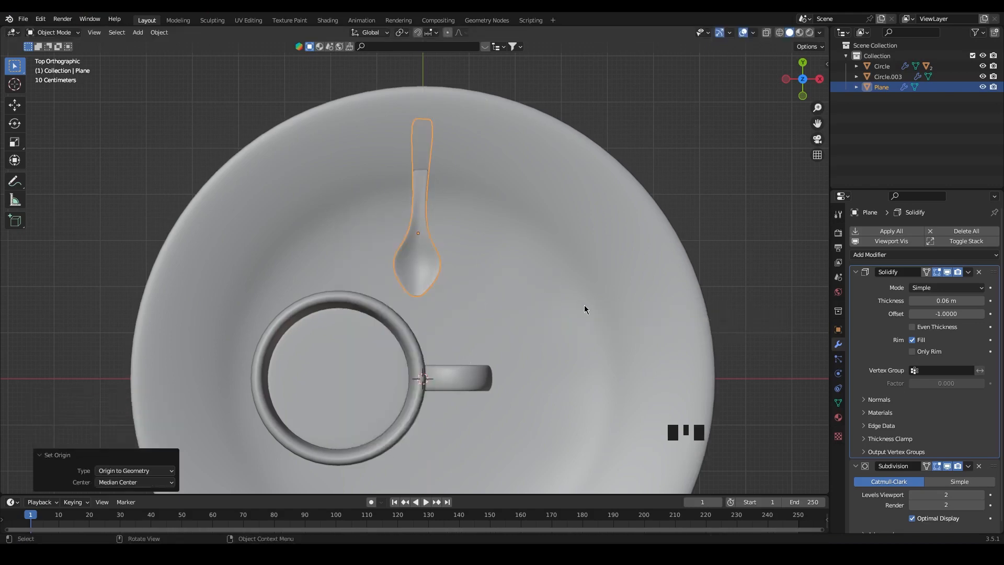
Step: Tilt the spoon about -7.7° in see-through right view so its handle leans up toward the saucer's rim
key(grave)
click(605, 296)
key(grave)
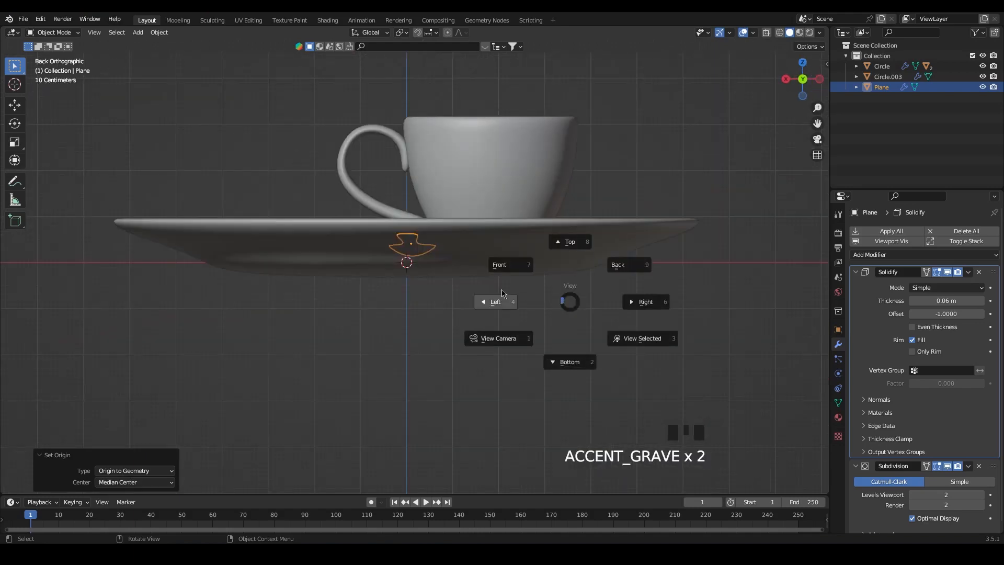
click(538, 291)
key(grave)
click(583, 307)
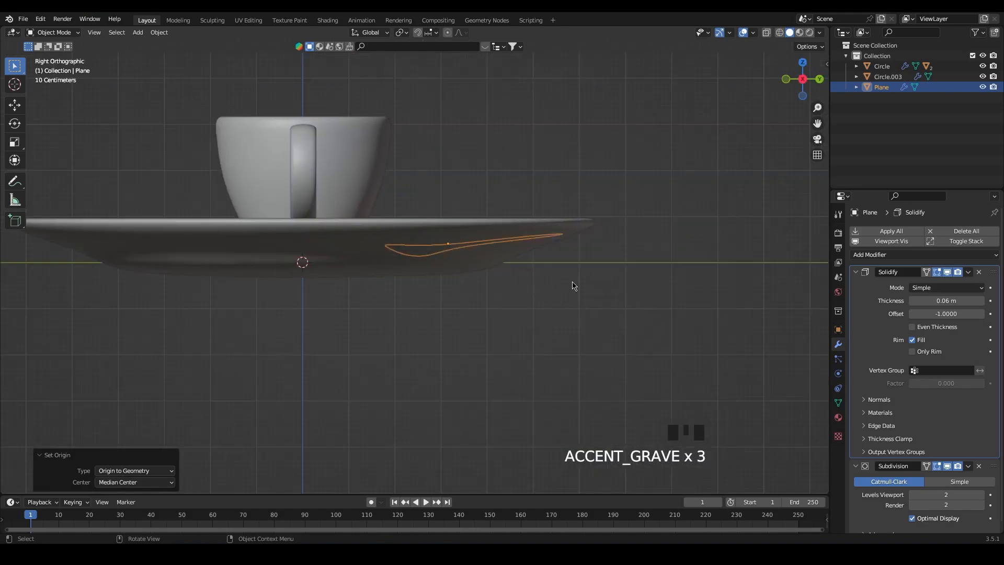
click(766, 32)
key(r)
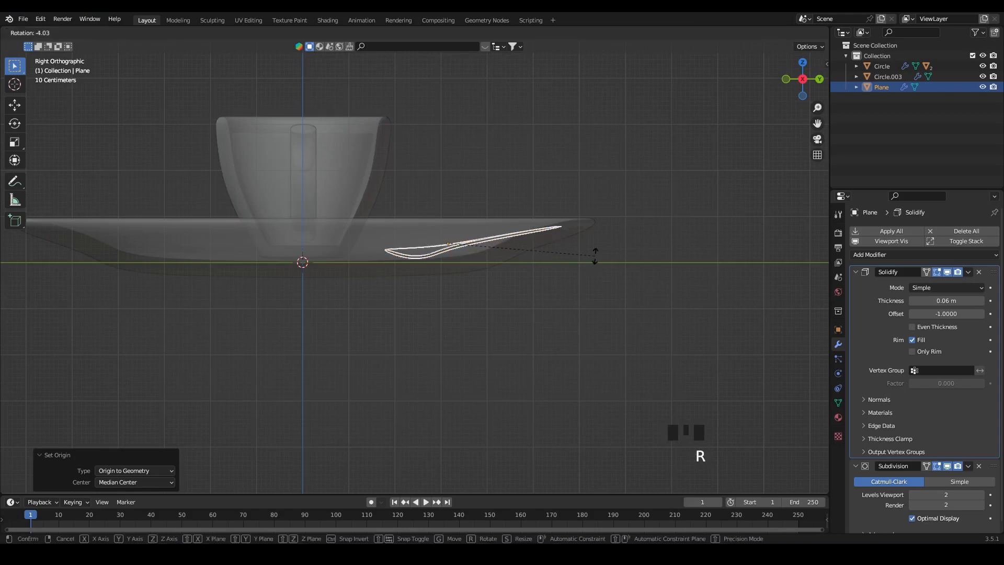
click(565, 271)
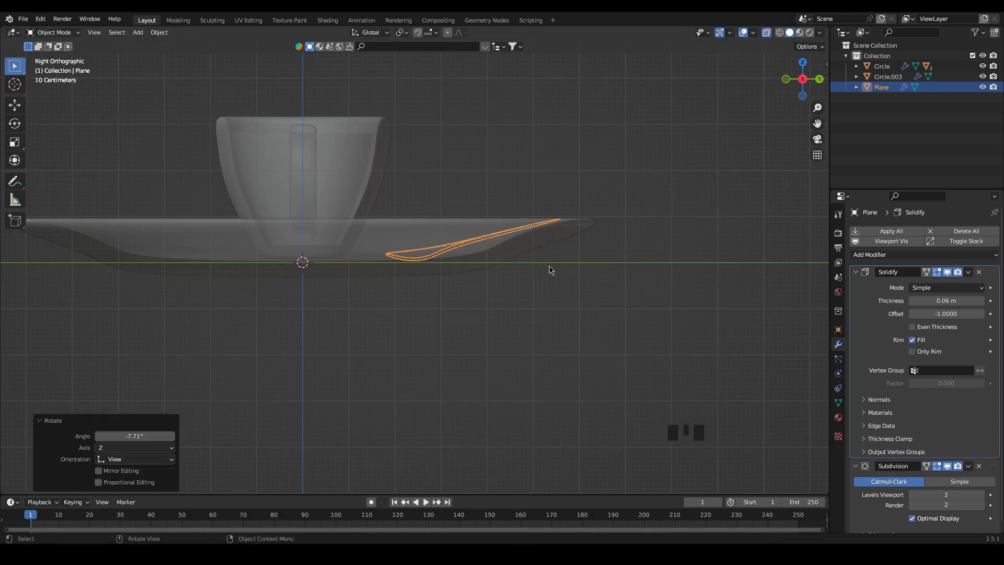
Step: Raise the spoon about 0.07 m along Z and rotate it about 1.6° to fit the saucer, then deselect it
key(g)
click(543, 266)
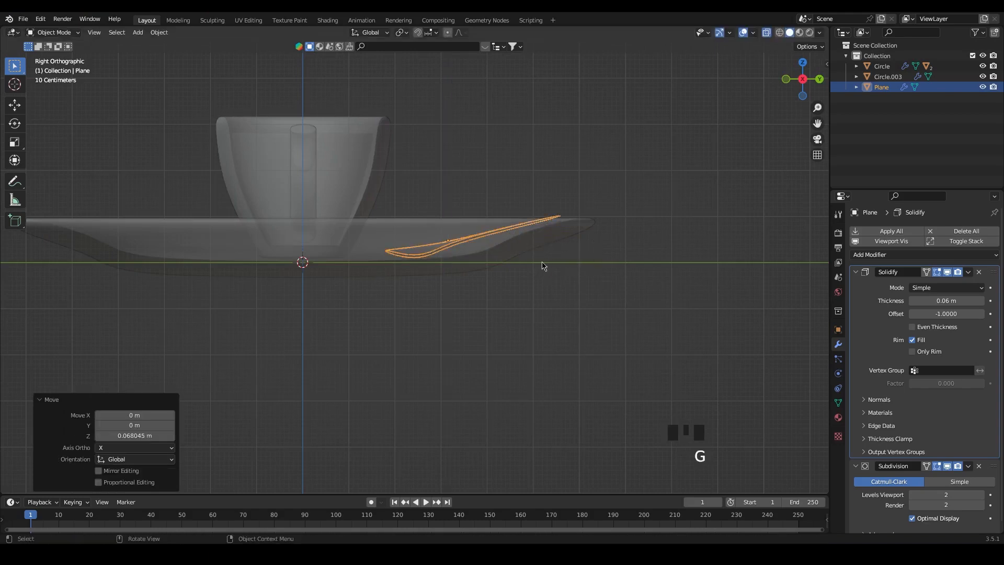
key(r)
click(553, 259)
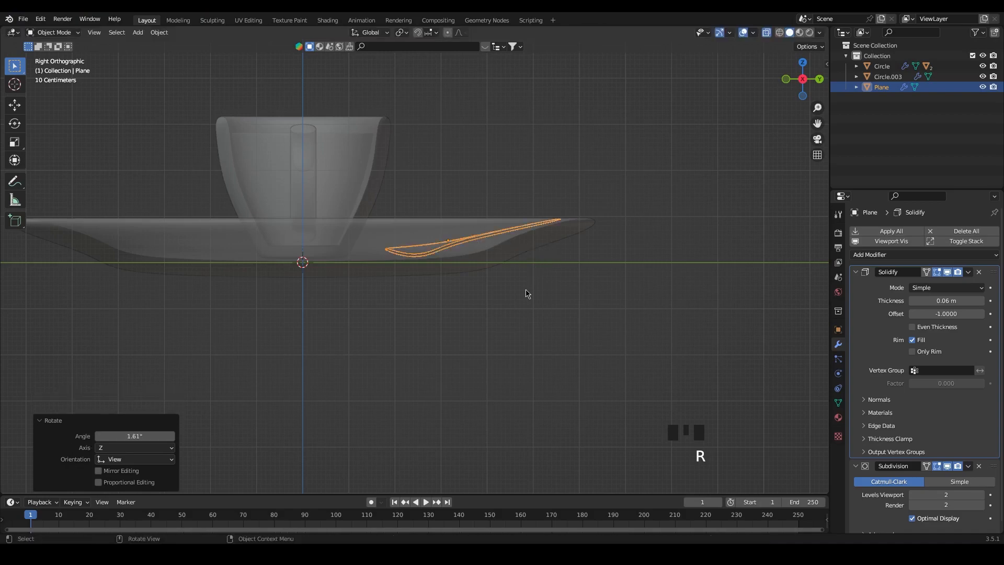
click(524, 302)
Step: Rotate the cup handle about a quarter turn clockwise around the cup in solid top view, pointing it toward negative Y
key(grave)
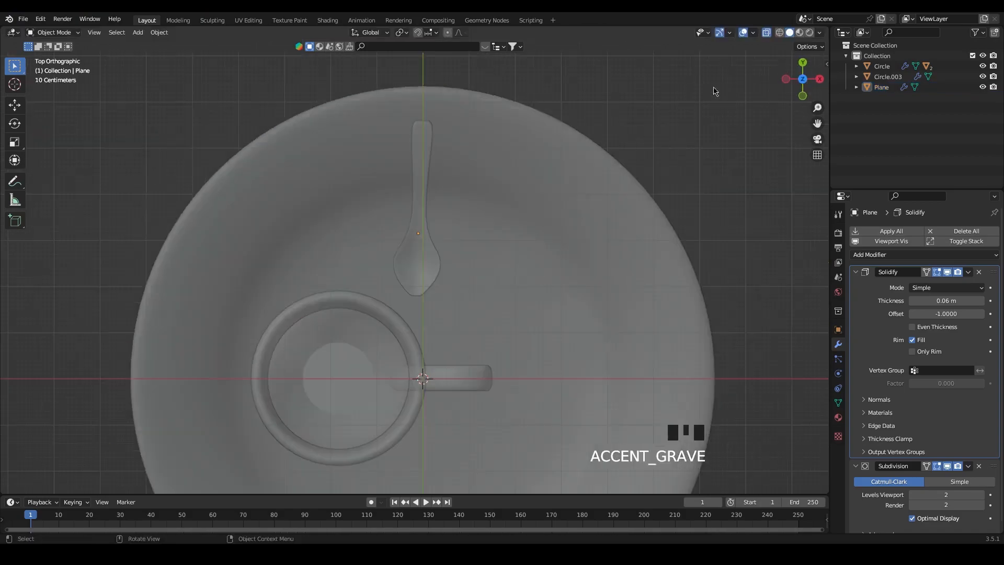
click(765, 34)
scroll(575, 244, down, 4)
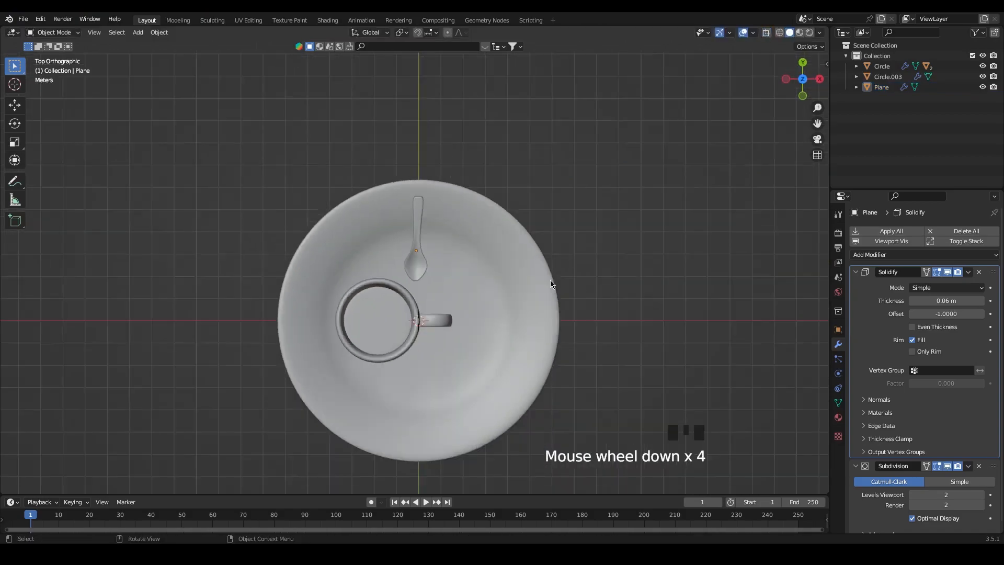
click(438, 321)
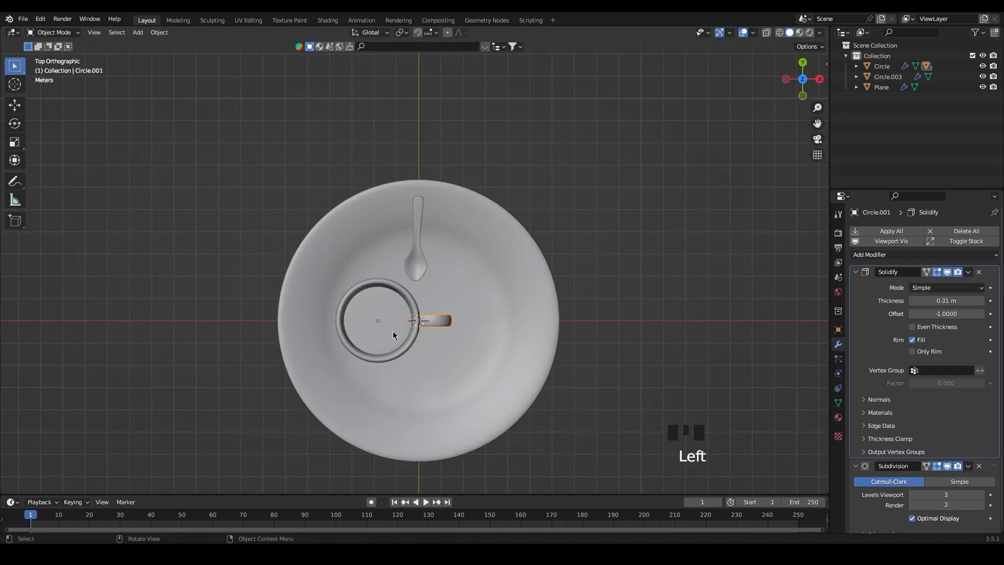
key(r)
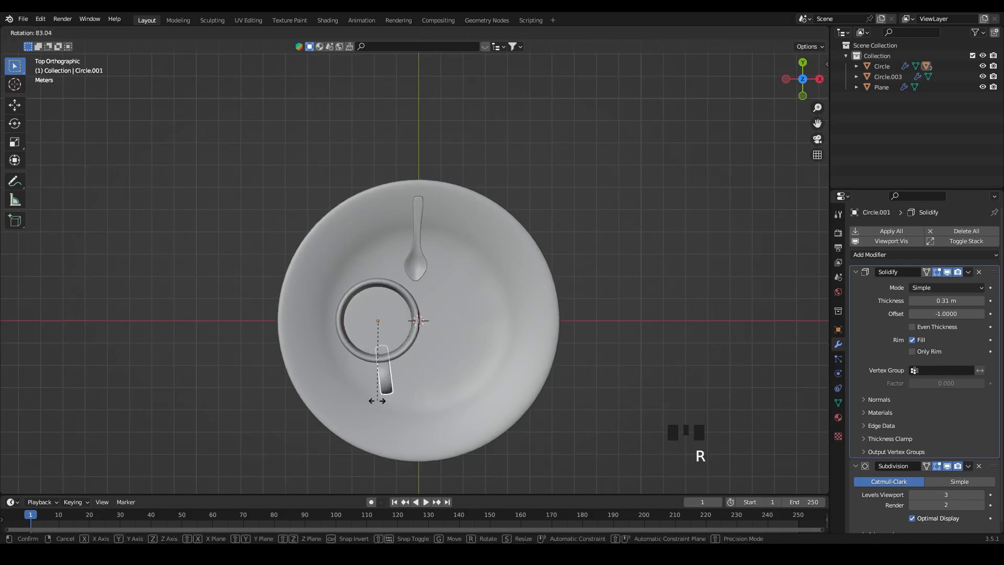
click(365, 401)
Step: Move the cup a little along positive X toward the saucer's centre
click(415, 336)
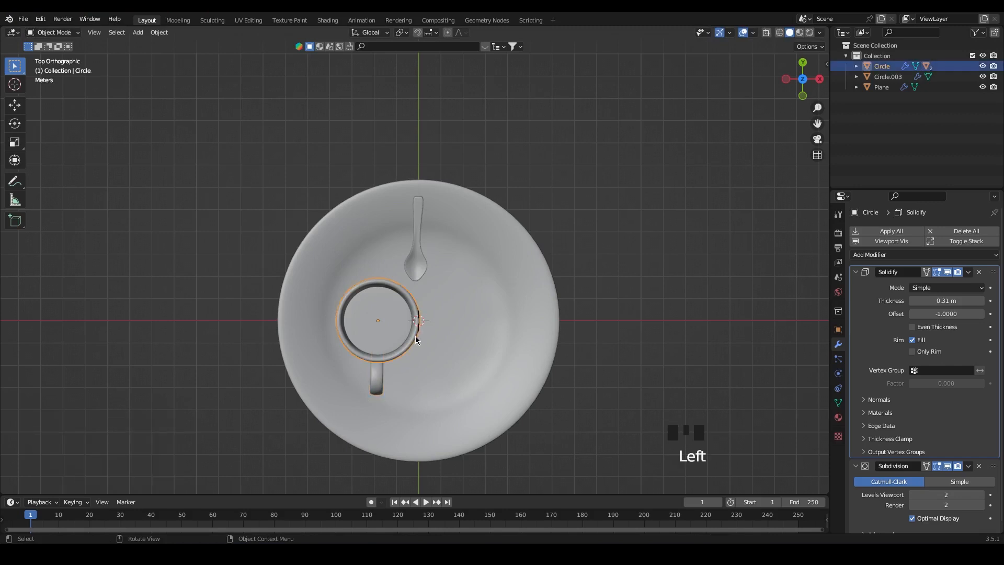
key(g)
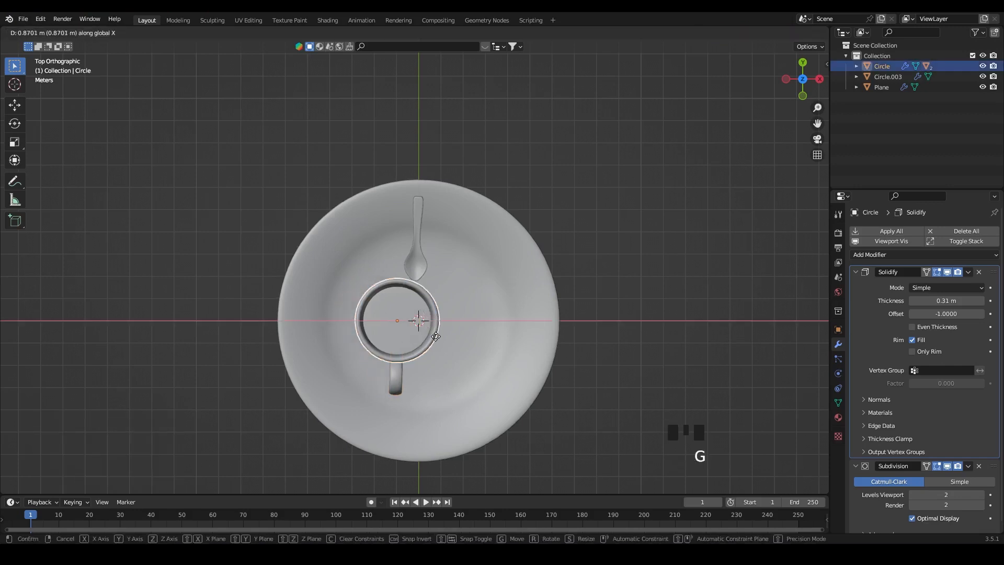
click(452, 335)
Step: Move the spoon about -1.6 m along Y and about 2.09 m along X to place it beside the cup
click(419, 260)
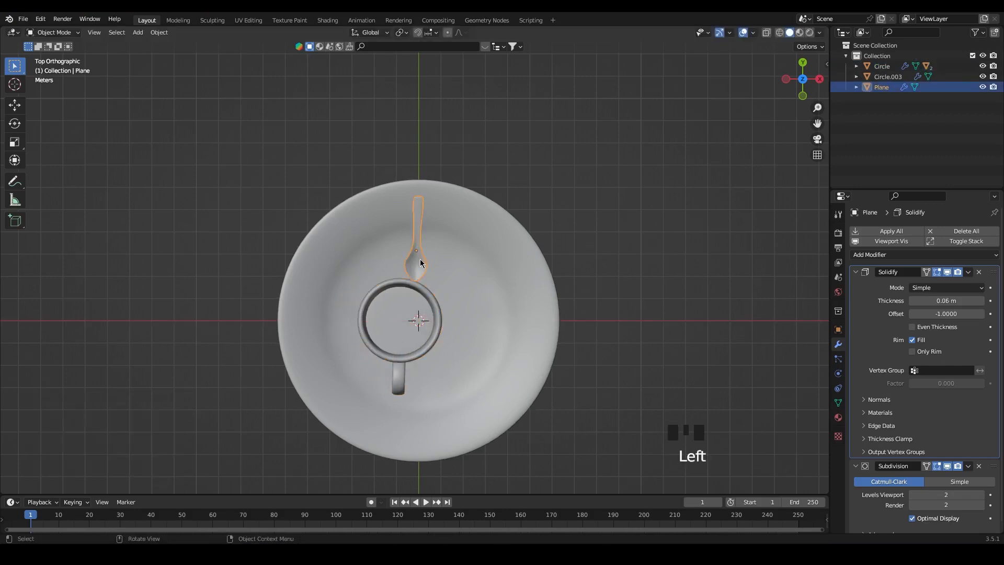
key(g)
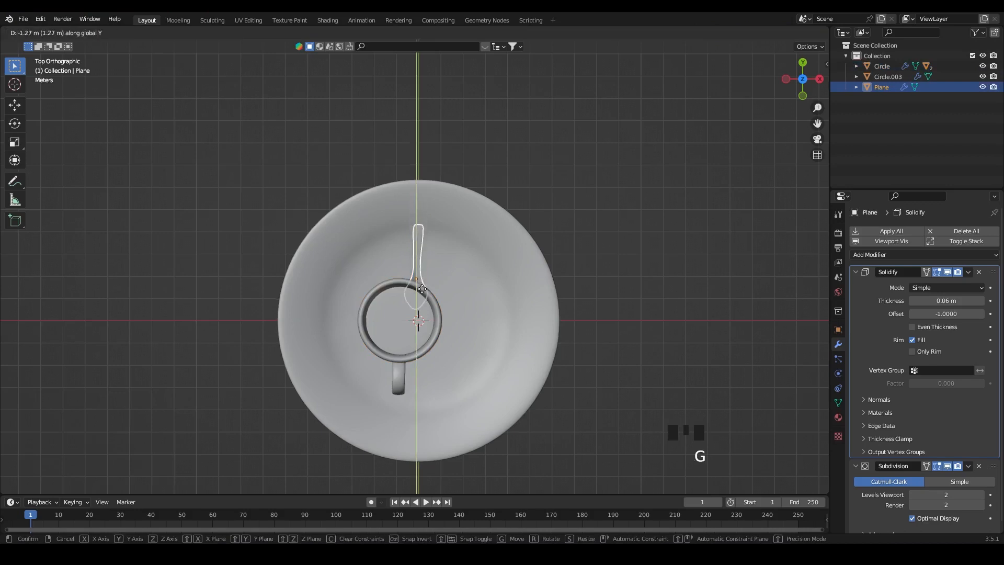
click(423, 298)
key(g)
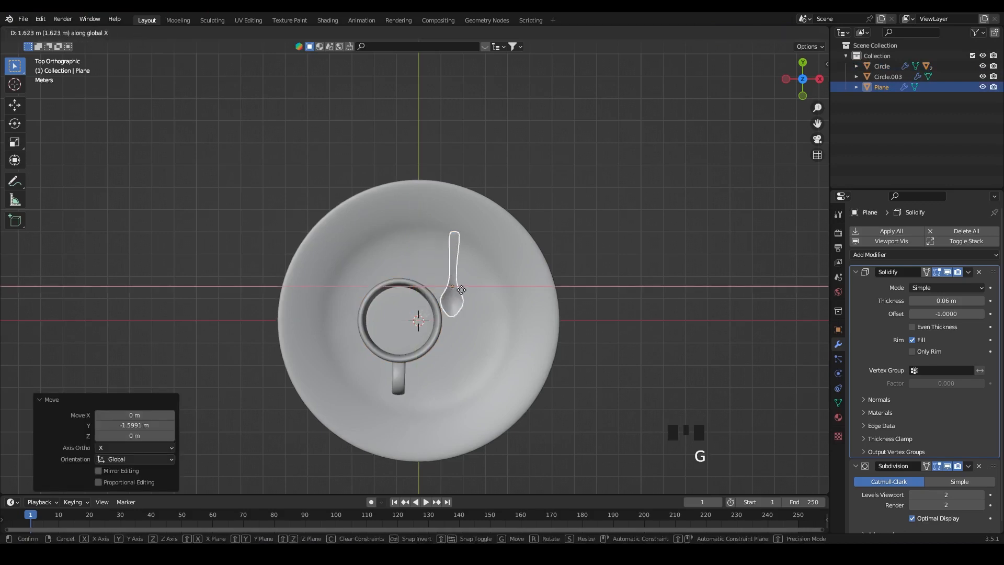
click(471, 292)
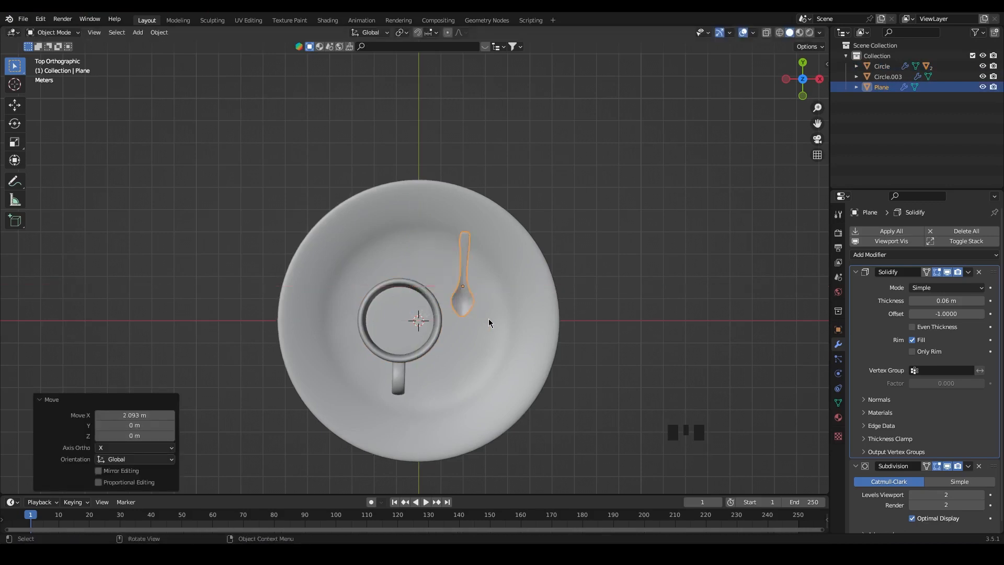
Step: Scale the spoon up to about 2.02 times its size and raise it about 0.27 m along Z
middle_drag(579, 385, 471, 259)
key(s)
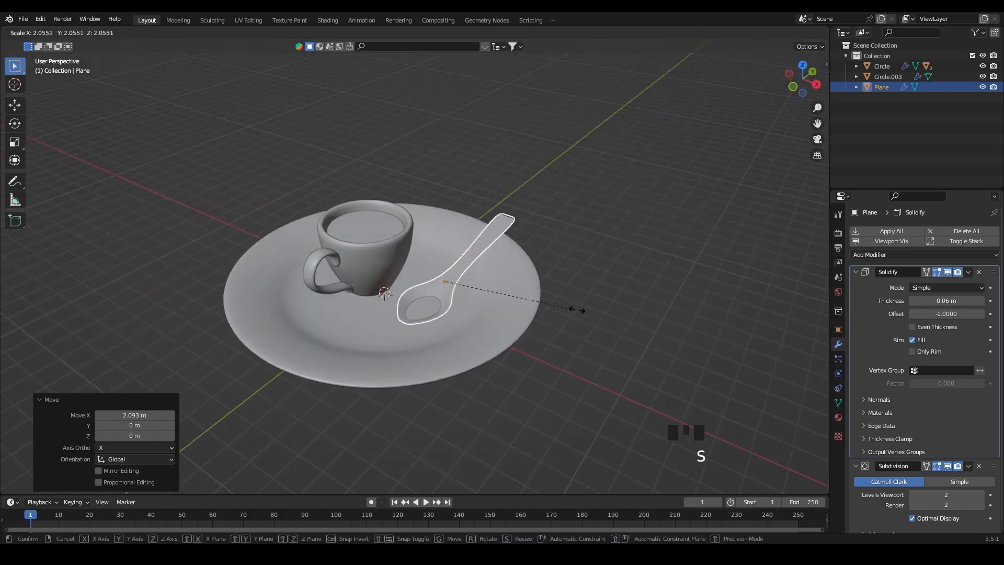
click(564, 313)
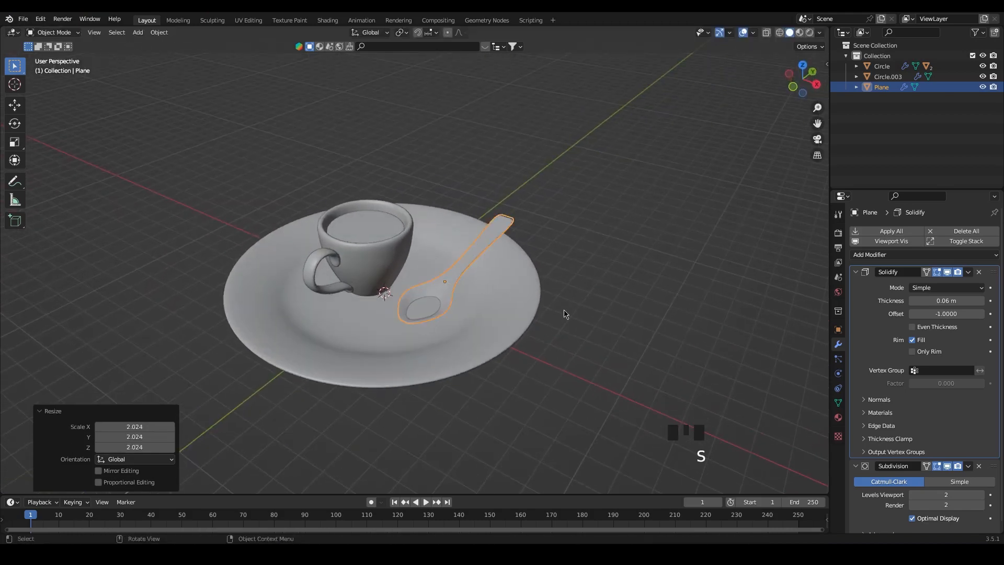
key(g)
key(z)
click(479, 304)
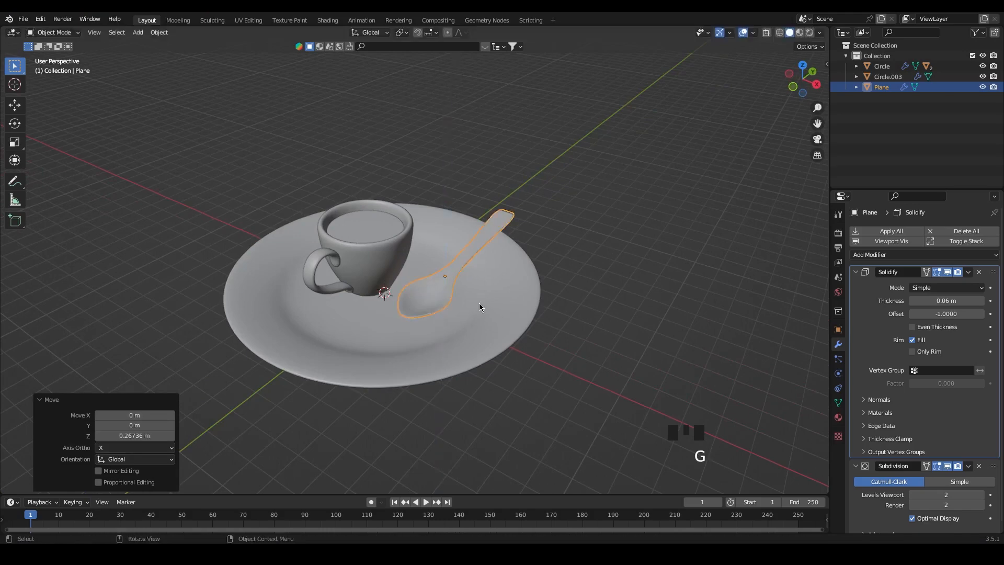
Step: In the right view, rotate the spoon about 5.3° and lower it about 0.15 m along Z to rest on the saucer
key(grave)
click(538, 306)
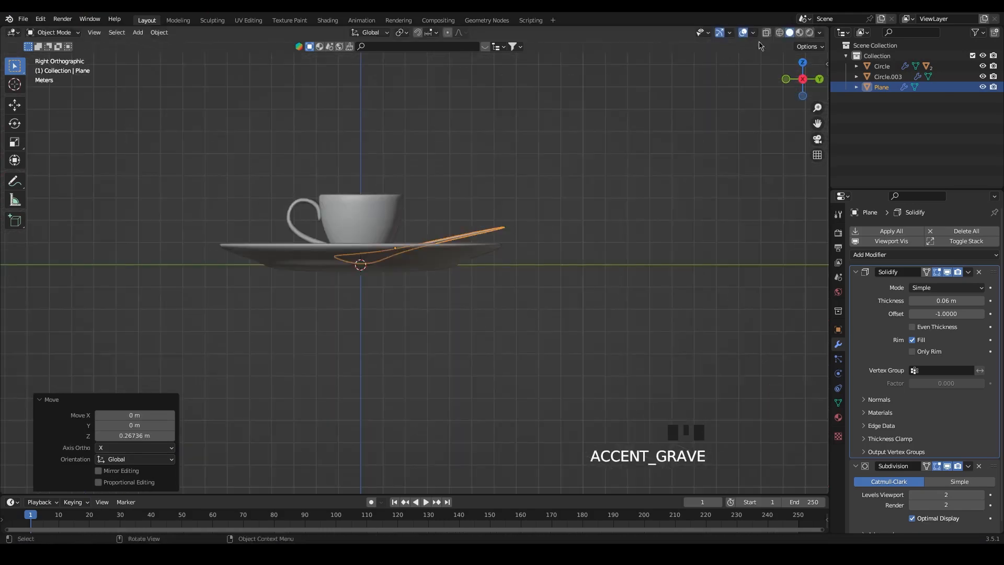
scroll(530, 284, up, 2)
key(r)
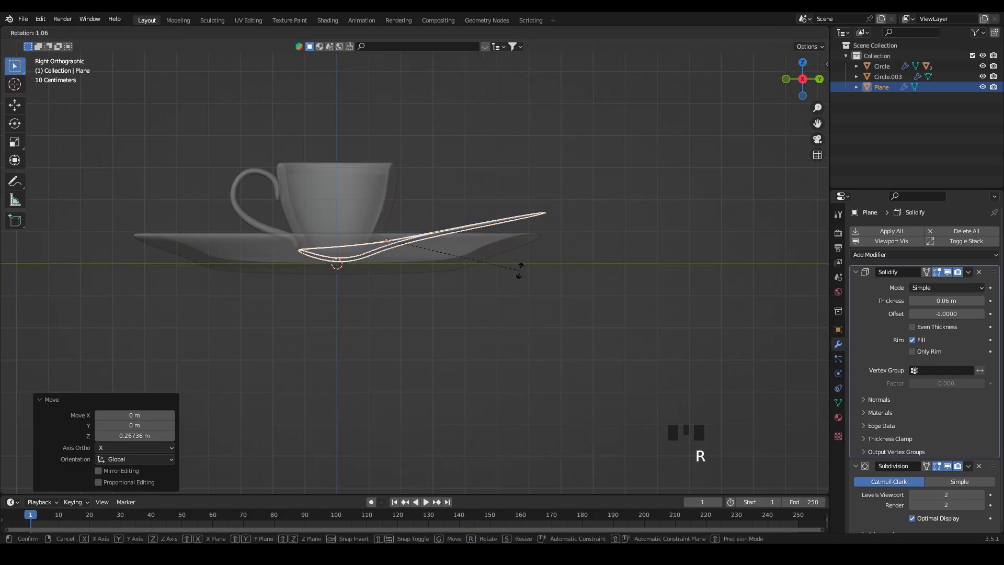
click(523, 278)
key(g)
key(z)
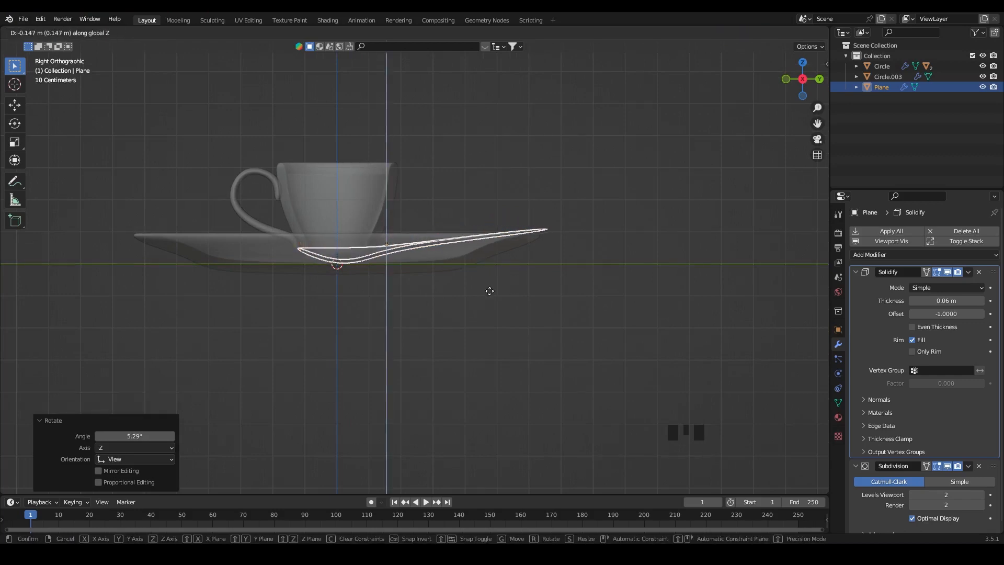
click(489, 290)
Step: Deselect the spoon, turn off the see-through display and save the file
click(569, 291)
mouse_move(570, 291)
middle_down()
mouse_move(453, 347)
mouse_move(512, 361)
mouse_move(517, 395)
middle_up()
click(768, 34)
scroll(480, 377, down, 1)
key(ctrl+s)
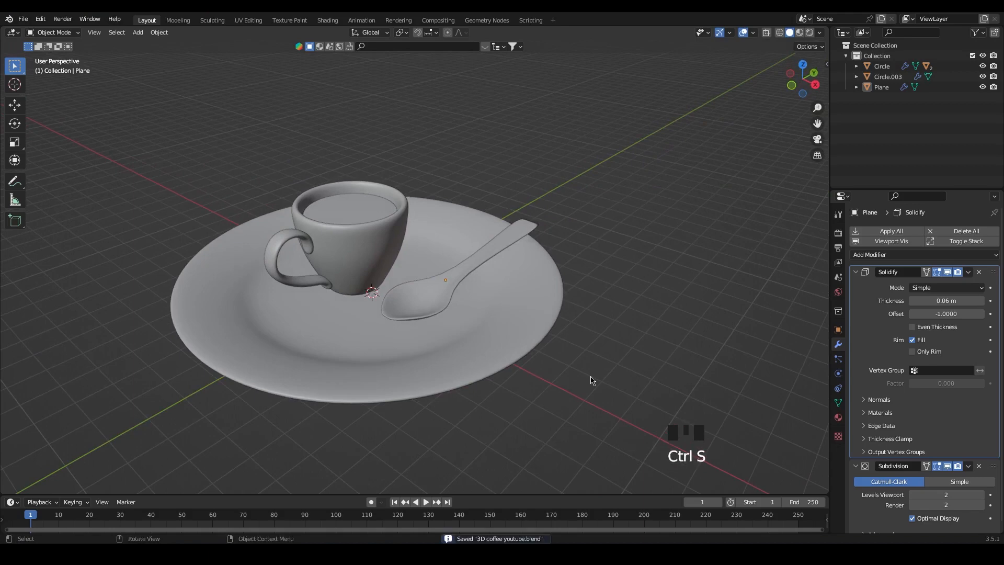
Step: Add a camera at the origin and raise it about 6.06 m along Z
scroll(592, 380, down, 2)
key(shift+a)
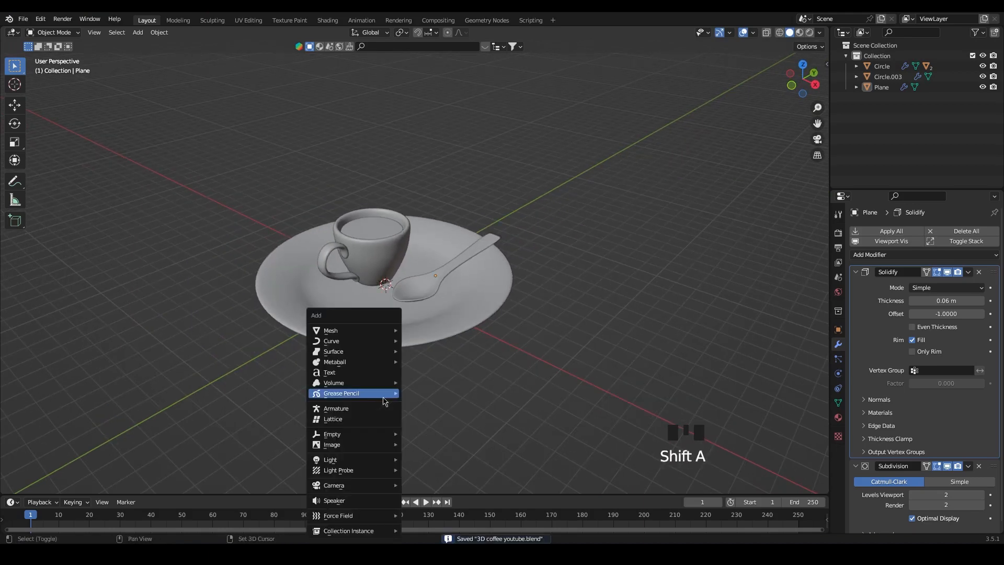
mouse_move(363, 485)
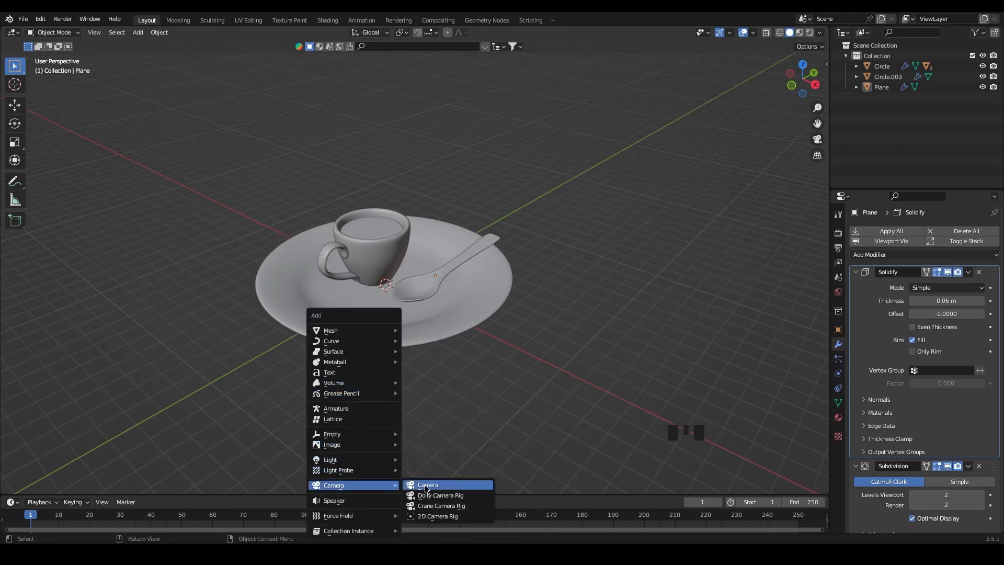
click(416, 482)
key(g)
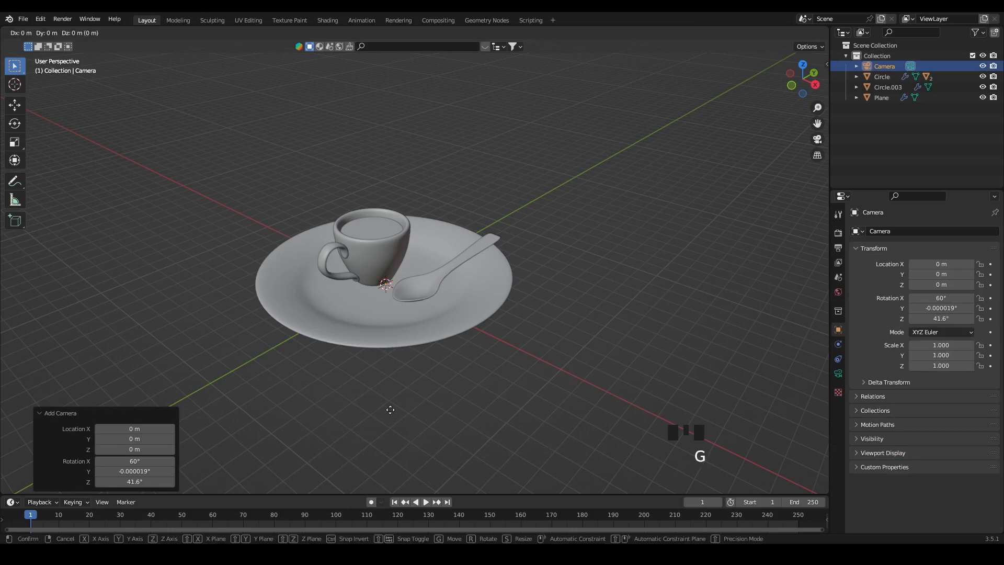
key(z)
click(419, 419)
Step: Move the camera about 27.19 m along X, away from the coffee set
middle_drag(419, 419, 530, 400)
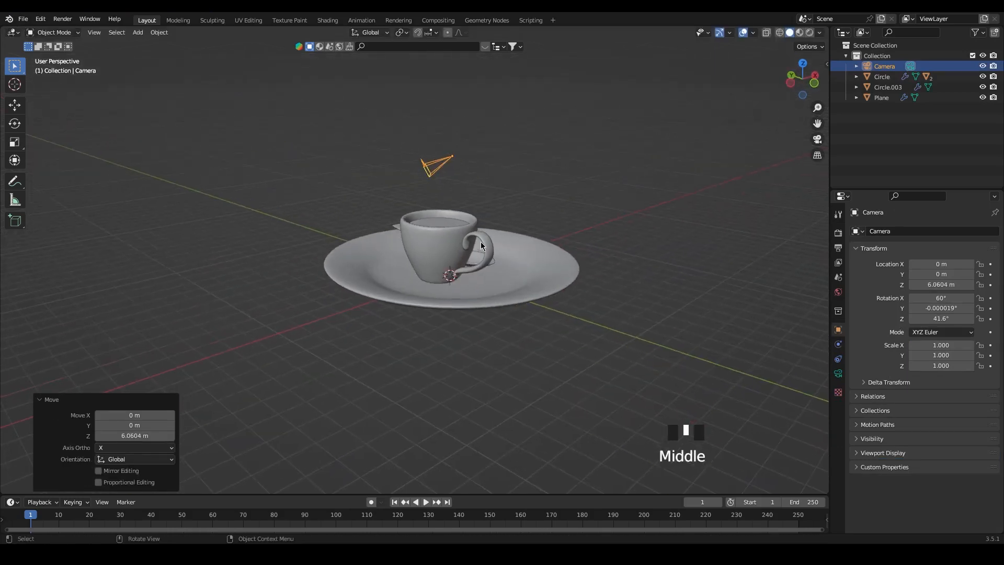
key(g)
key(x)
click(719, 269)
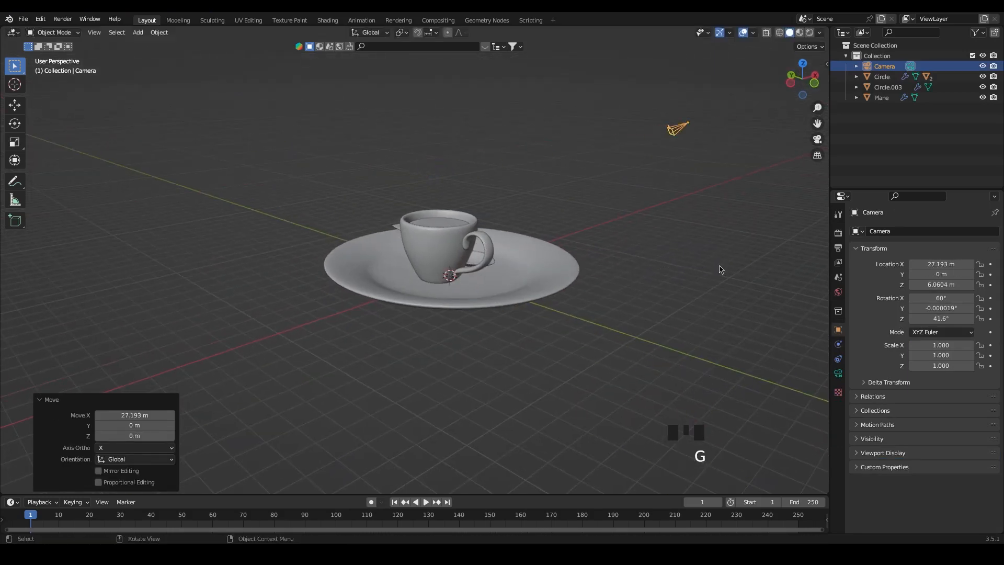
Step: Look through the camera and lock the view to the 3D cursor and the camera to the view
key(KP_0)
click(826, 64)
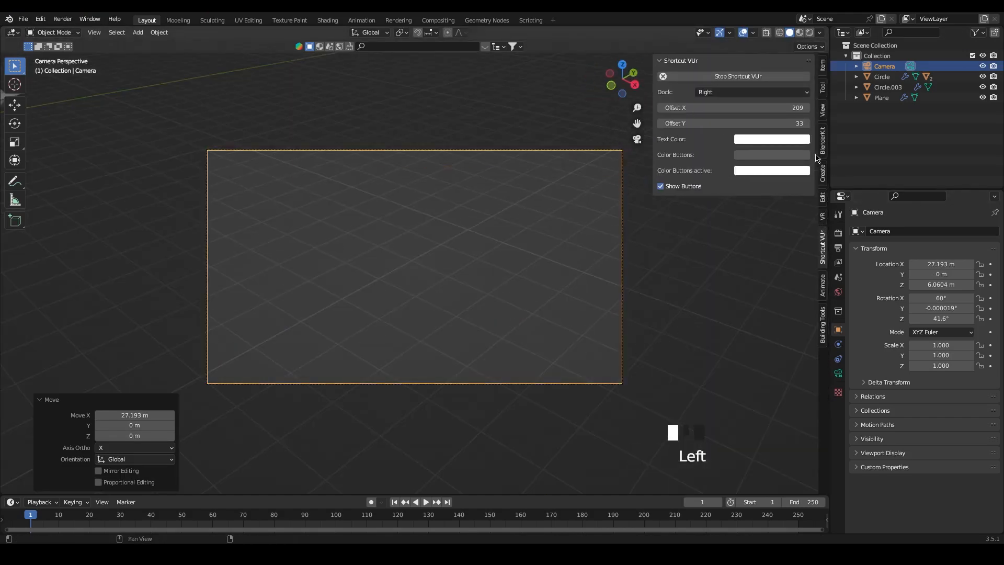
click(822, 110)
click(724, 190)
Step: Frame the whole coffee set in the camera, placing the camera at about X 15.06, Y -12.56, Z 11.53 m
scroll(413, 274, down, 3)
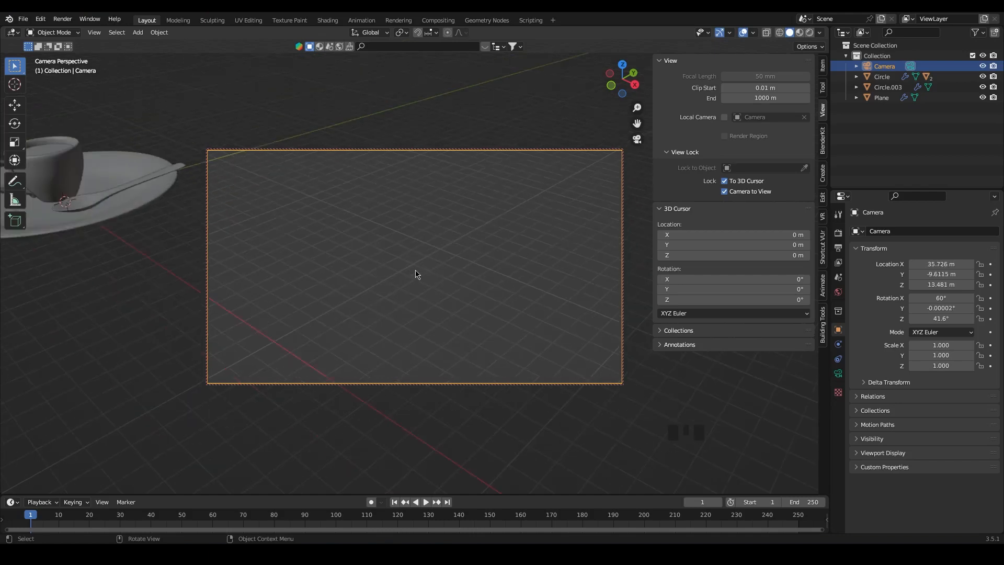
shift+middle_drag(385, 250, 474, 274)
scroll(516, 281, up, 1)
scroll(544, 287, up, 1)
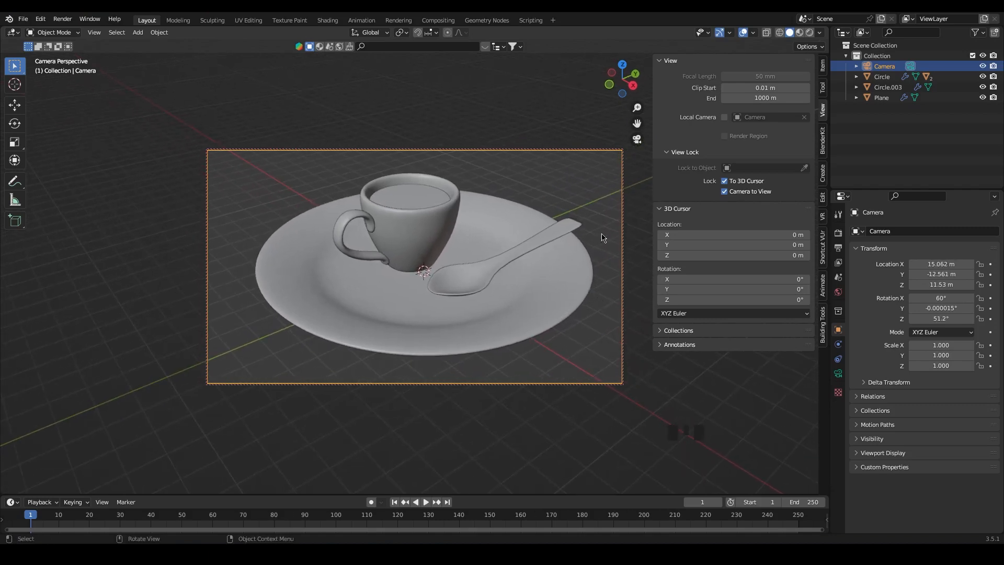
Step: Release both the 3D cursor and camera view locks, hide the sidebar and deselect the camera
click(724, 190)
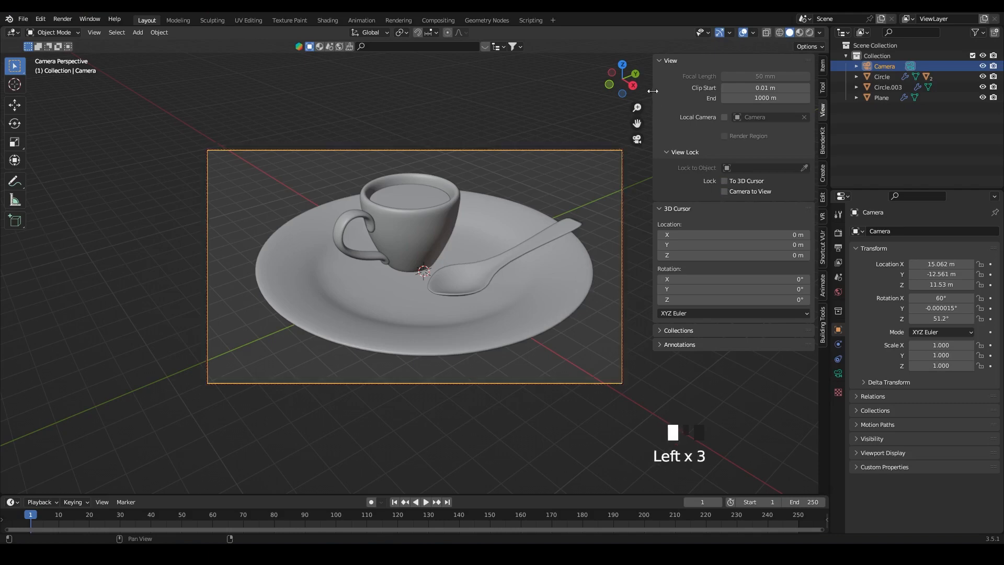
drag(652, 91, 805, 94)
click(442, 430)
Step: Add a plane under the saucer, scale it up until it extends well past the camera frame, and save the file
key(shift+a)
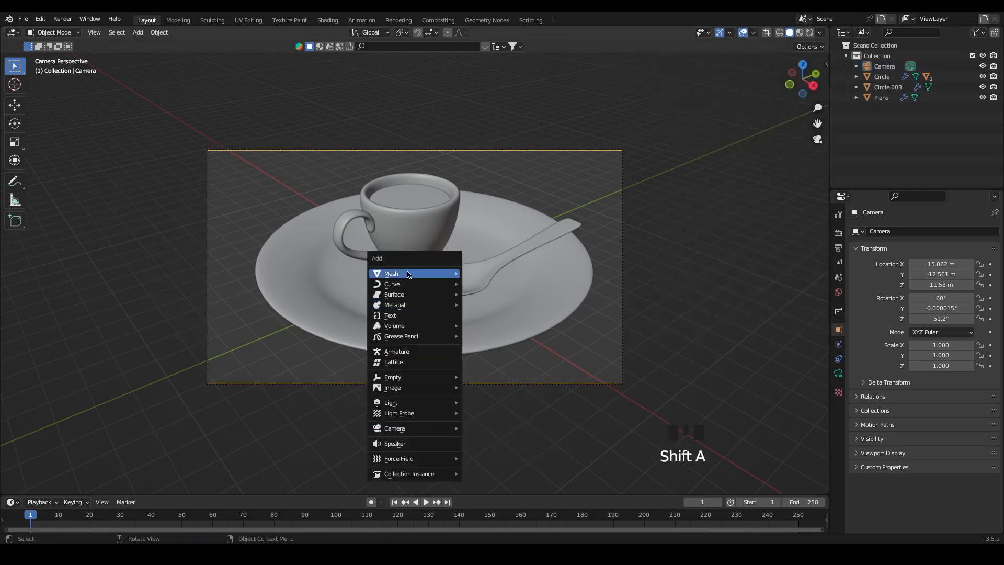
mouse_move(409, 274)
click(481, 273)
key(s)
key(s)
key(s)
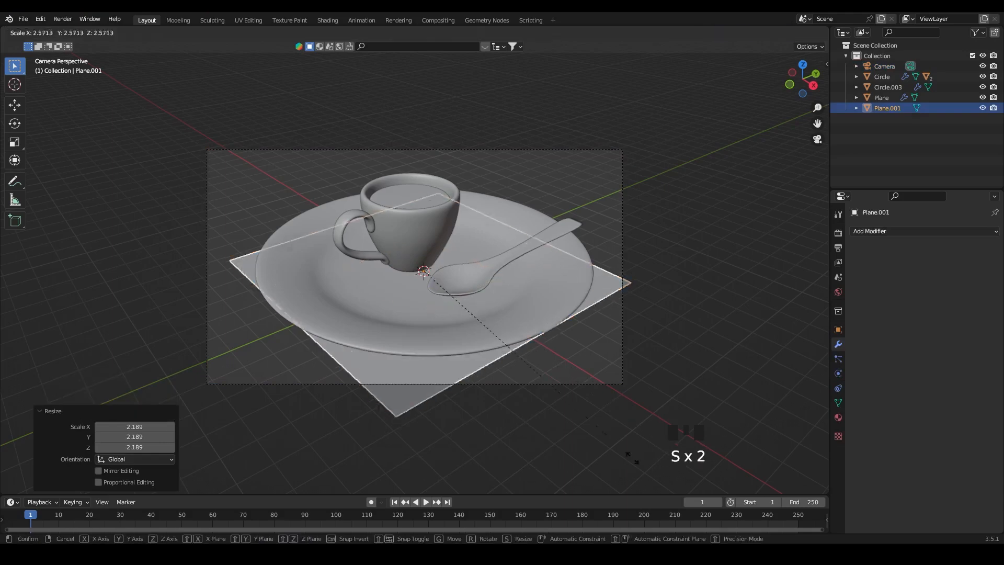
key(s)
key(s)
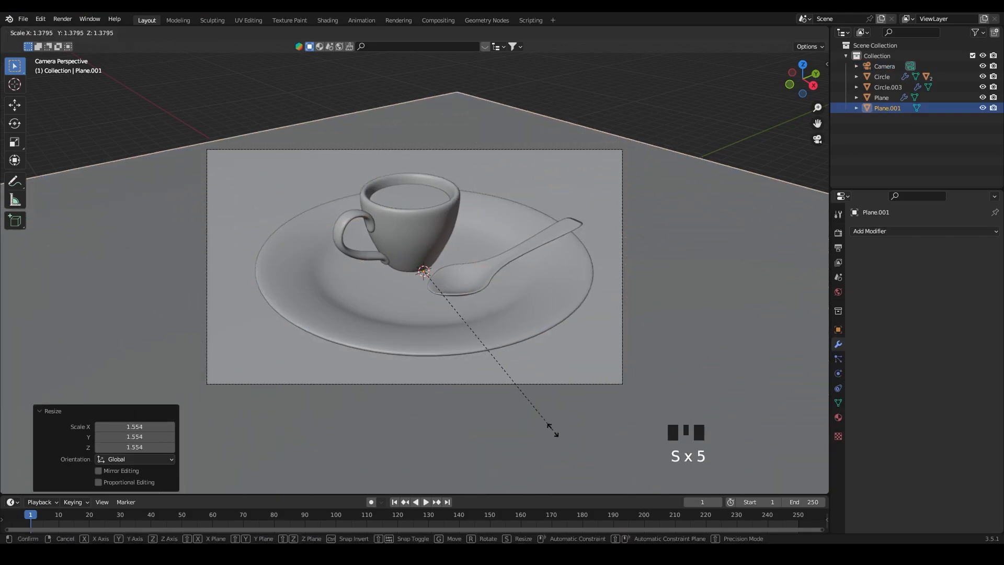
click(681, 112)
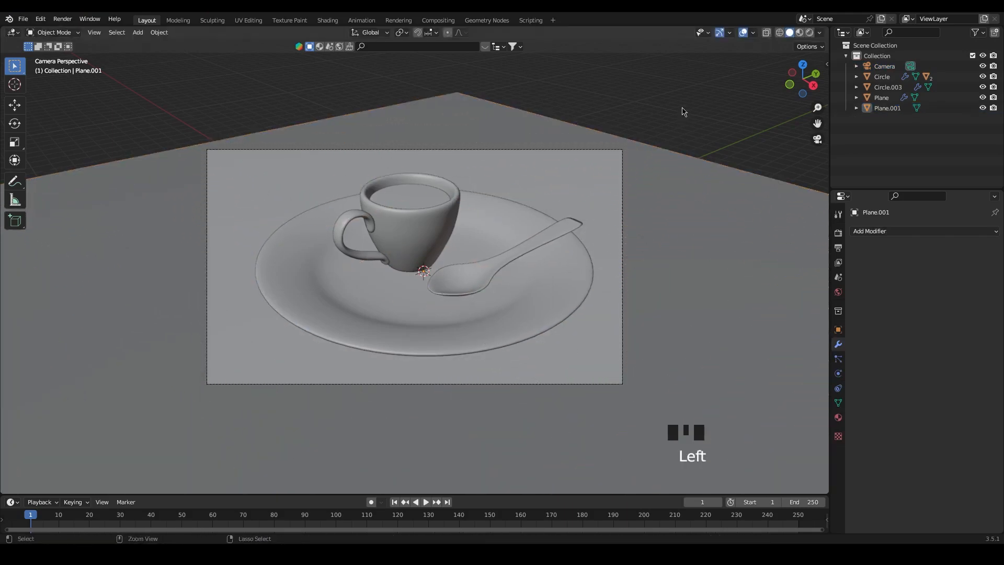
key(ctrl+s)
Step: Give the coffee surface inside the cup a new material, with the viewport in Material Preview shading
click(421, 206)
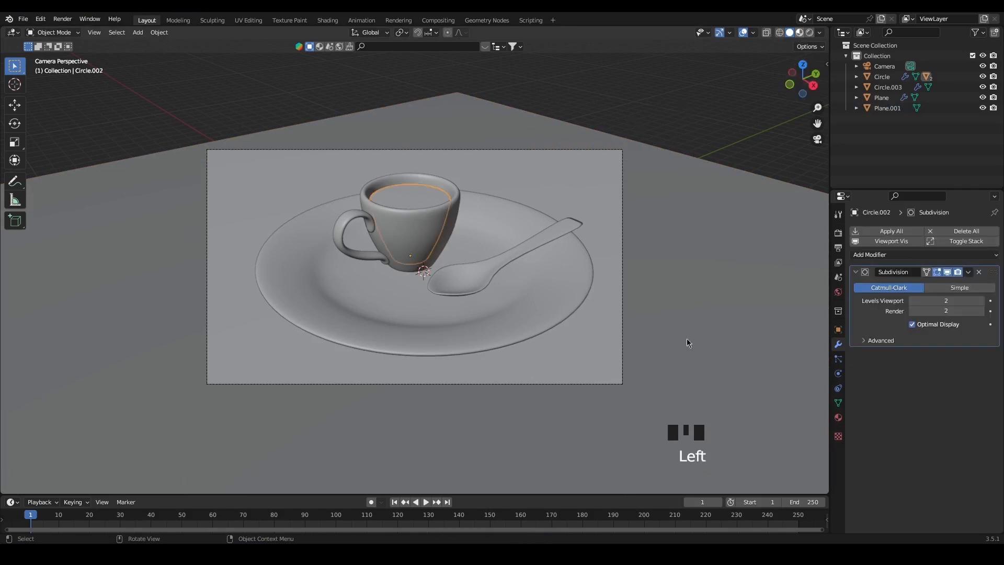
click(799, 32)
click(838, 417)
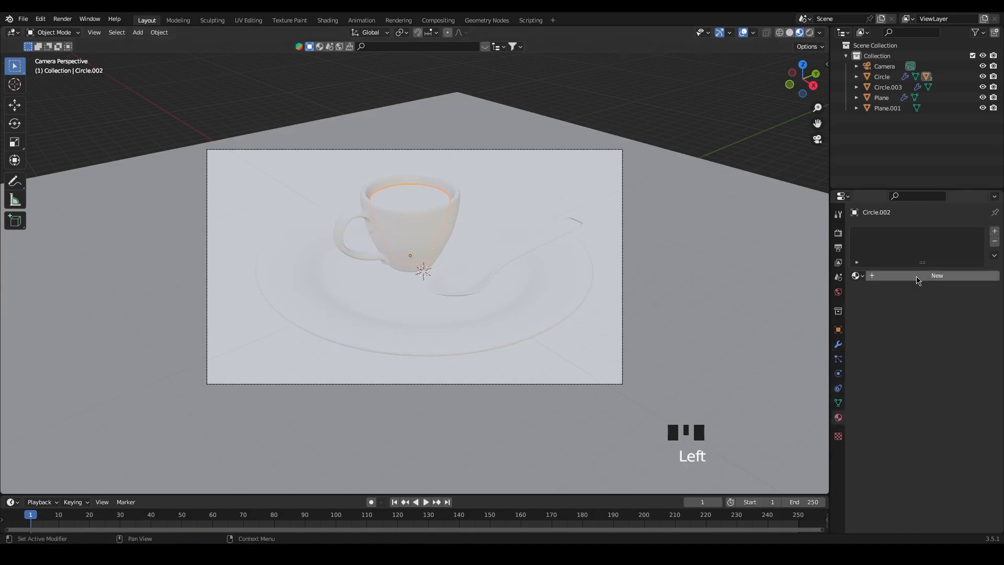
click(918, 275)
Step: Enable Ambient Occlusion and Bloom in the Eevee render settings
click(837, 233)
click(923, 232)
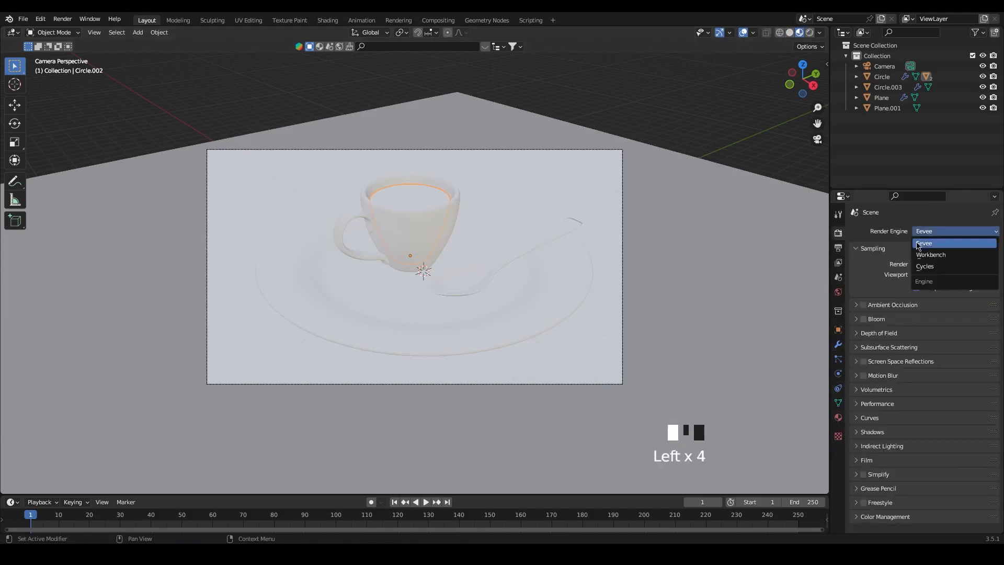
click(863, 305)
click(863, 319)
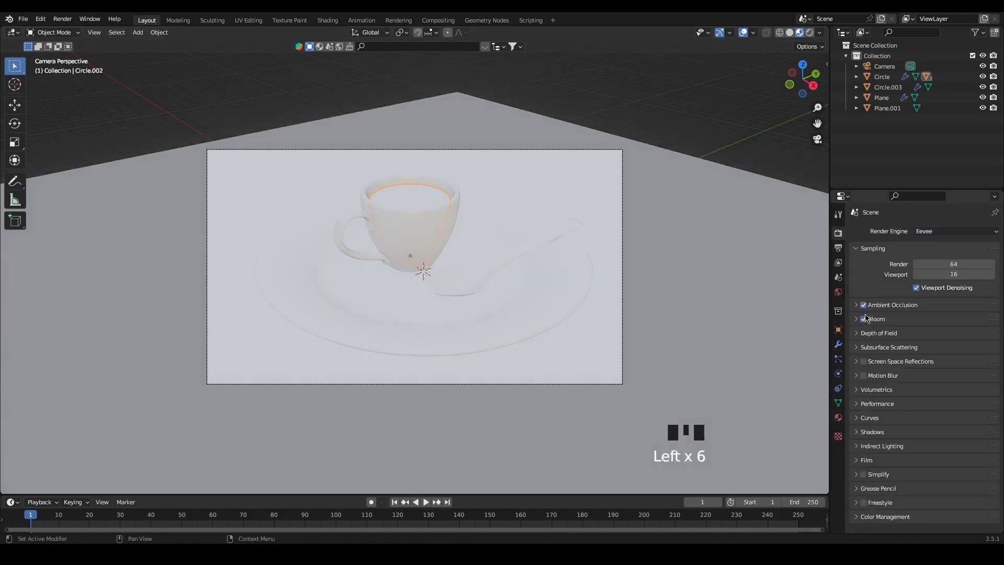
Step: Switch the render engine to Cycles and enable viewport denoising
click(938, 233)
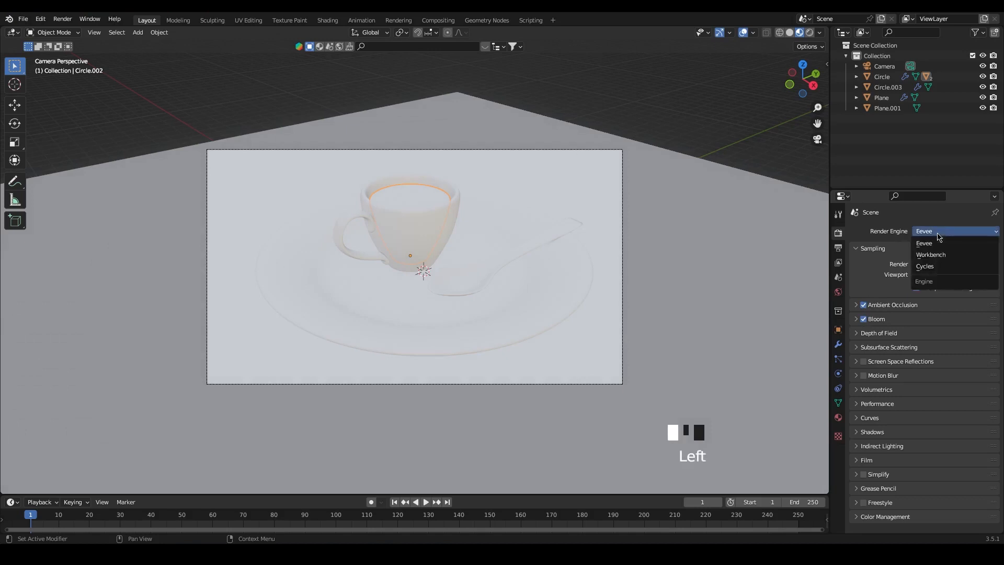
click(941, 266)
drag(930, 257, 933, 268)
click(870, 354)
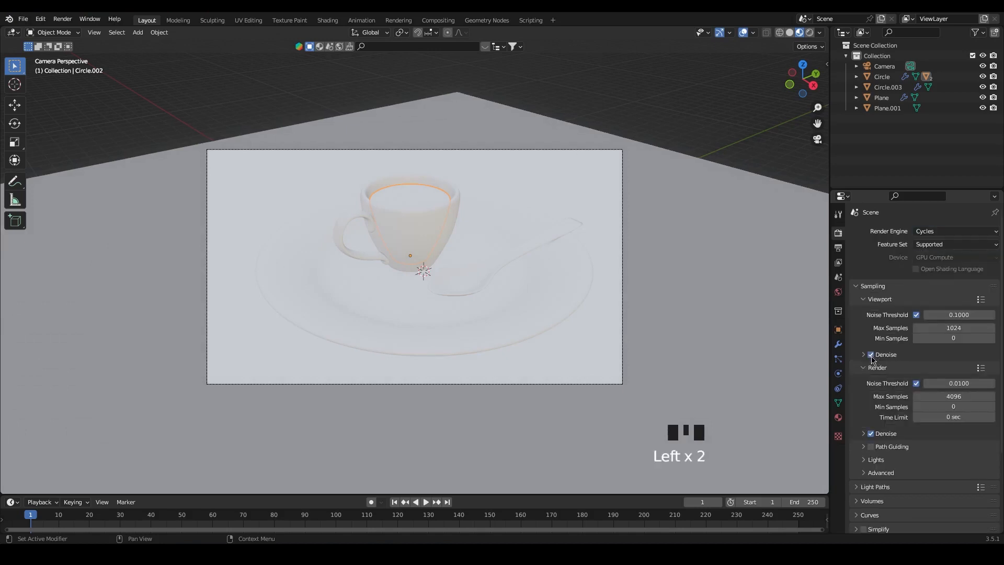
Step: Set the Cycles memory tile size to 512 in the performance settings
scroll(910, 472, down, 7)
click(866, 473)
scroll(962, 486, down, 6)
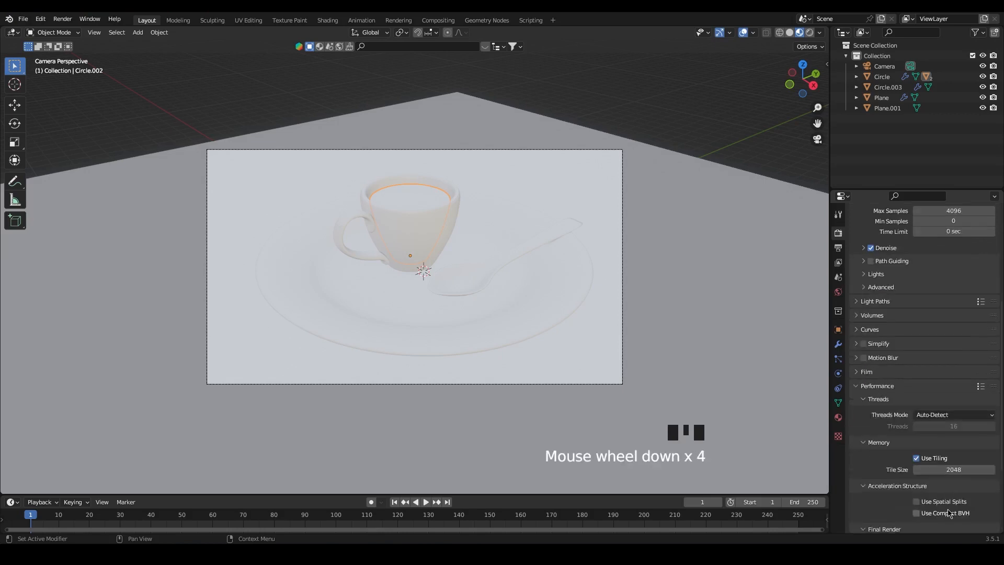
click(958, 428)
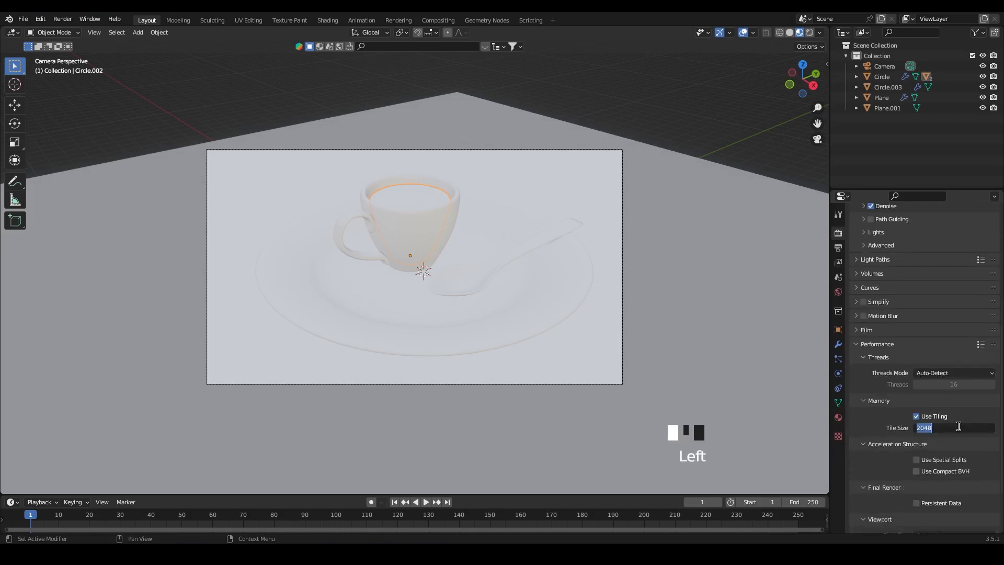
text(512)
key(Return)
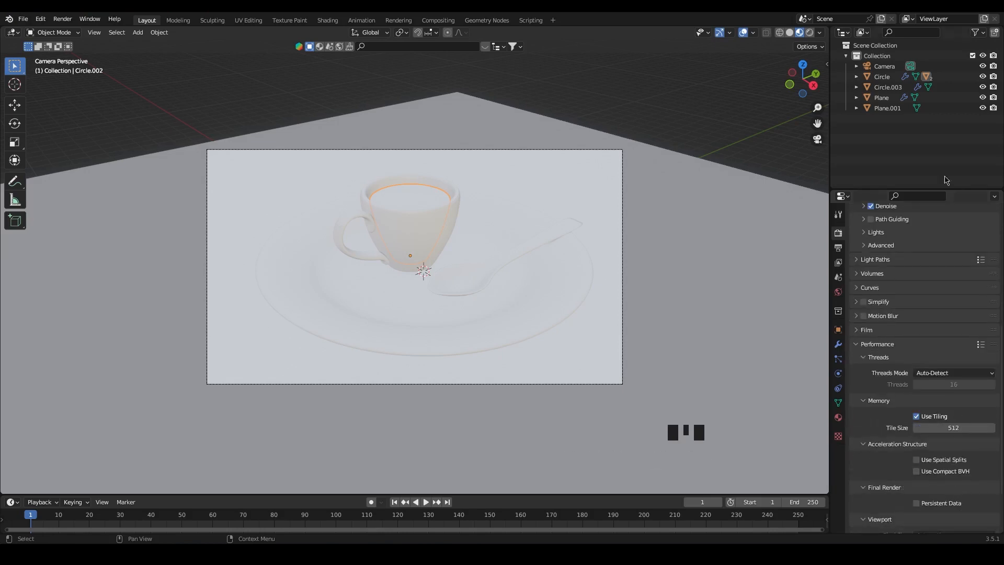
Step: Set the maximum samples to 512 for both the viewport and the final render
scroll(922, 294, up, 8)
click(954, 264)
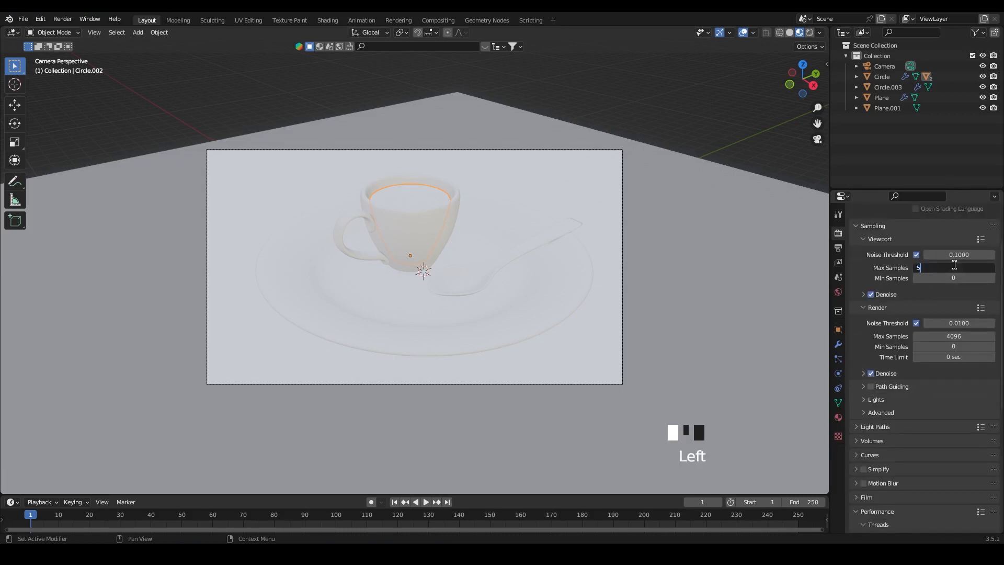
key(Return)
click(984, 337)
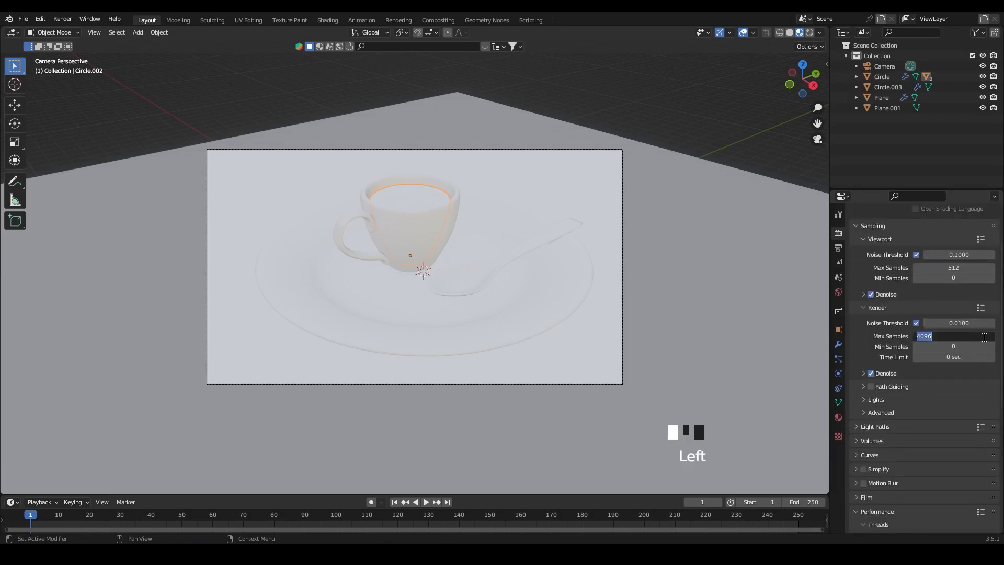
text(512)
key(Return)
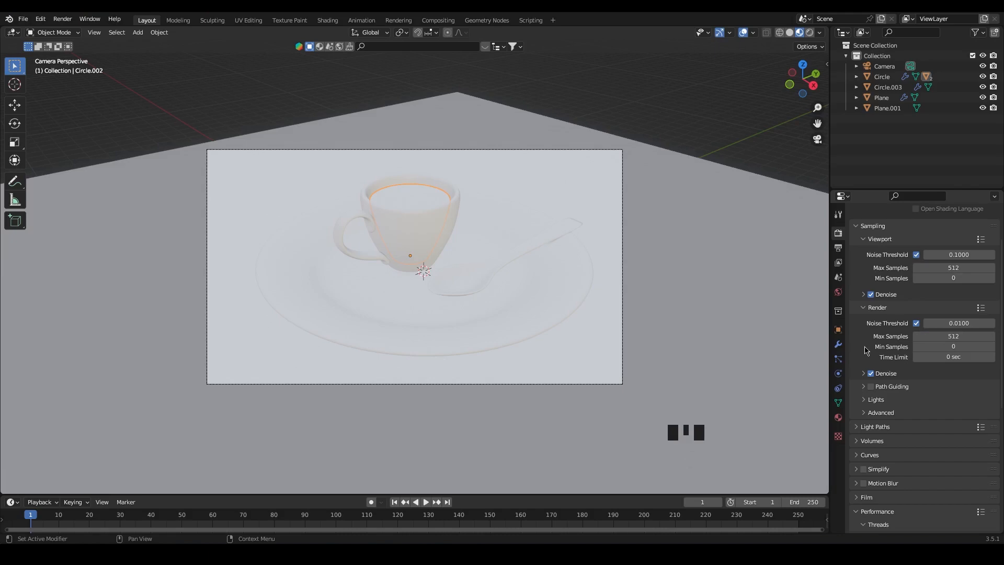
Step: Set the coffee material's base color to an orange-red with hue 0.016, saturation 0.831 and value 0.8
click(426, 215)
click(838, 416)
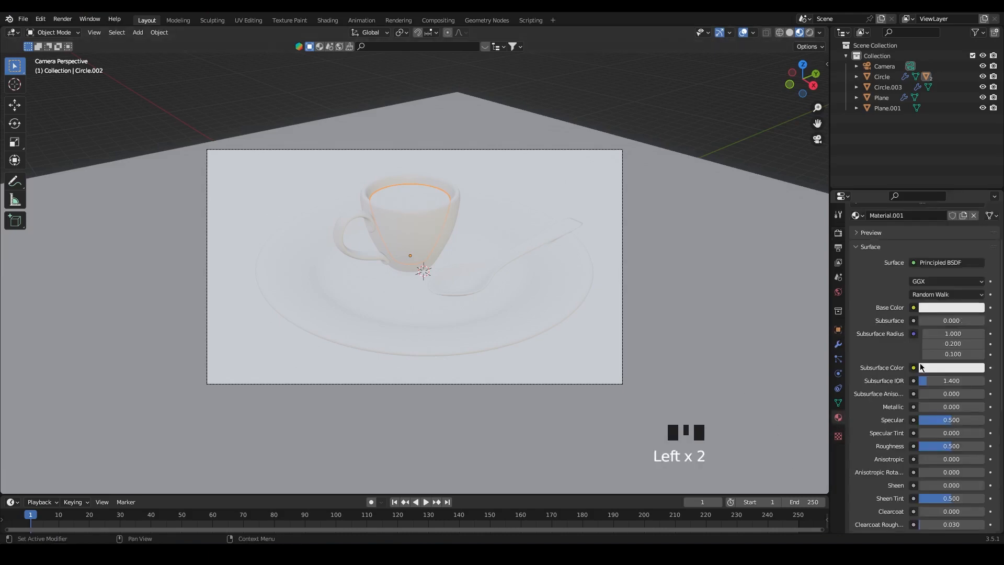
click(939, 313)
drag(923, 208, 926, 216)
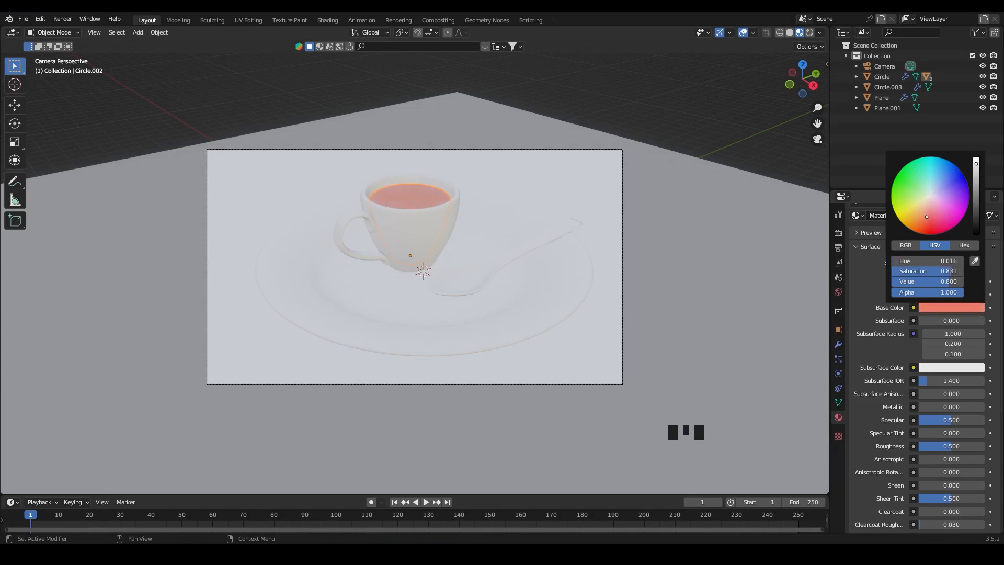
scroll(476, 300, down, 1)
scroll(477, 301, up, 1)
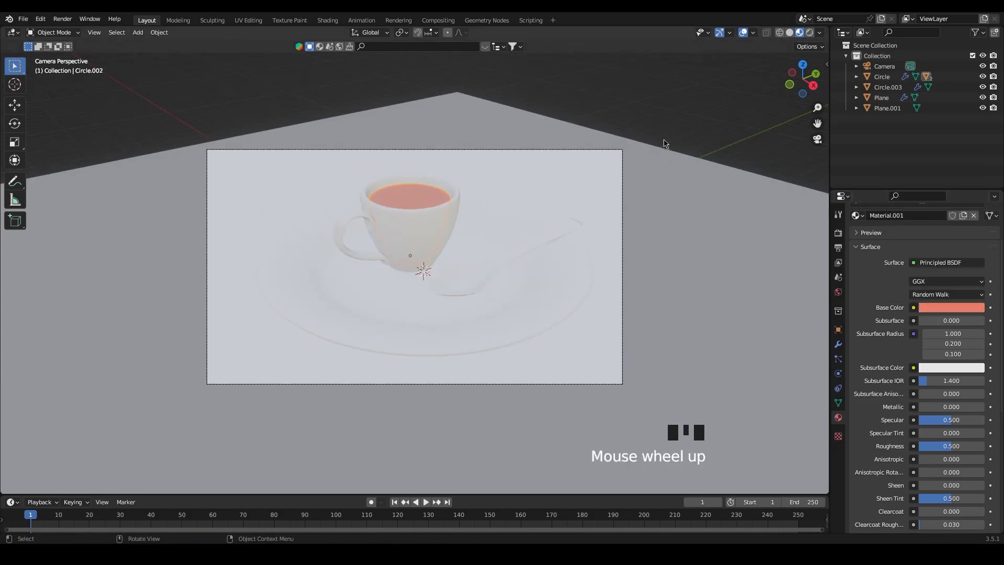
Step: Enable the view locks To 3D Cursor and Camera to View, and move the camera slightly back from the coffee set
click(826, 64)
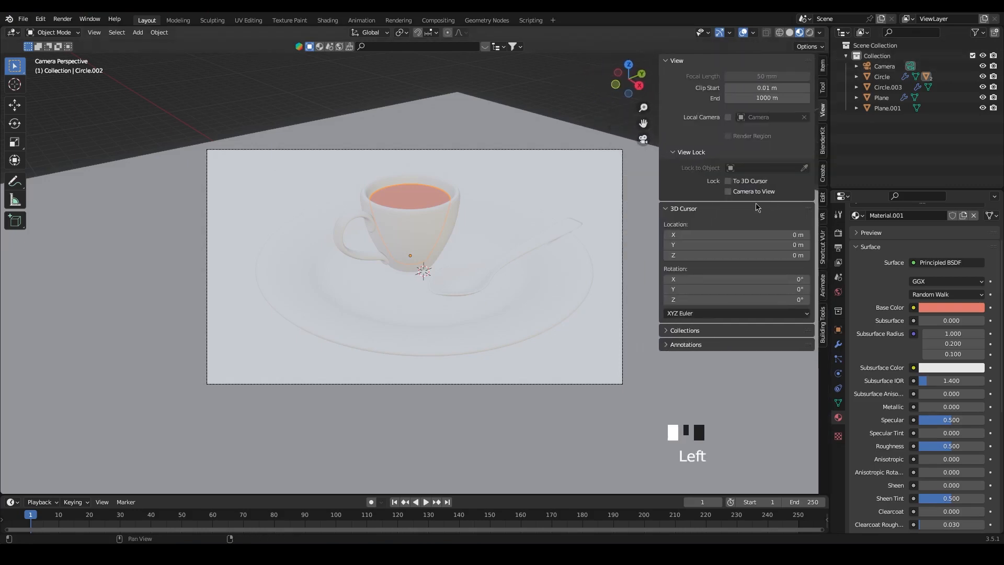
click(728, 181)
click(728, 192)
scroll(448, 252, down, 1)
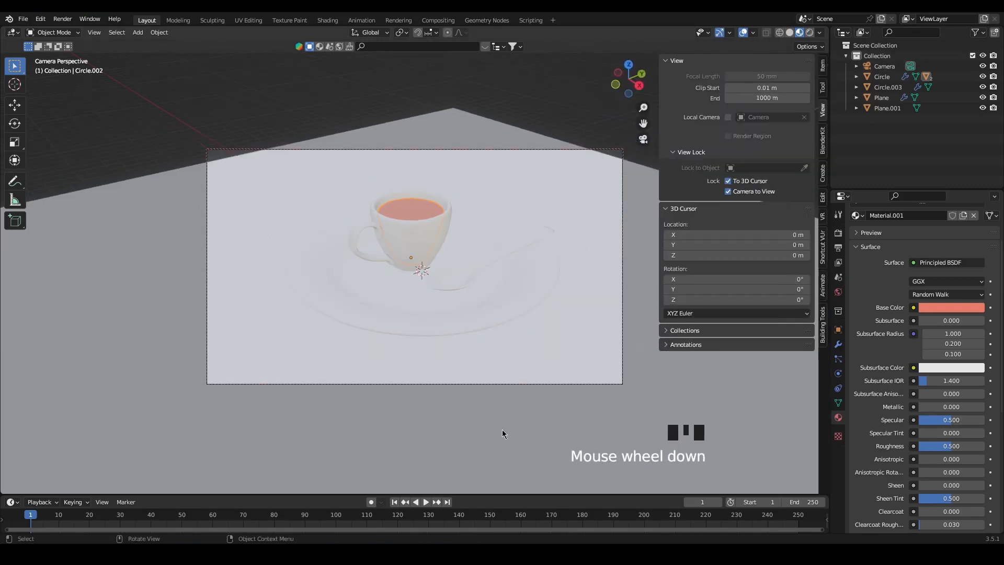
Step: Scale the ground plane up by a factor of about 1.289 and disable both view locks
click(512, 446)
key(s)
click(601, 451)
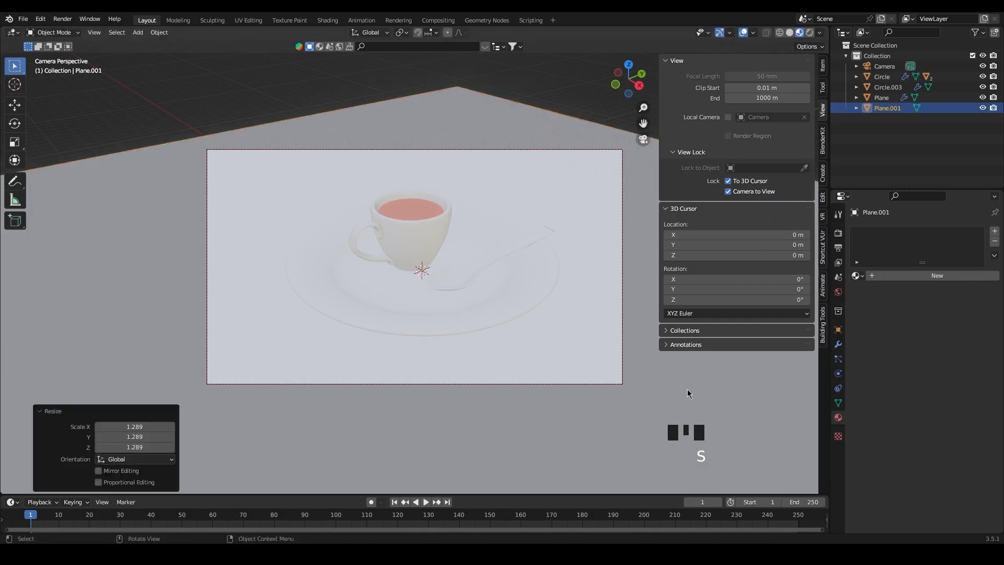
click(729, 191)
click(726, 182)
drag(658, 175, 867, 163)
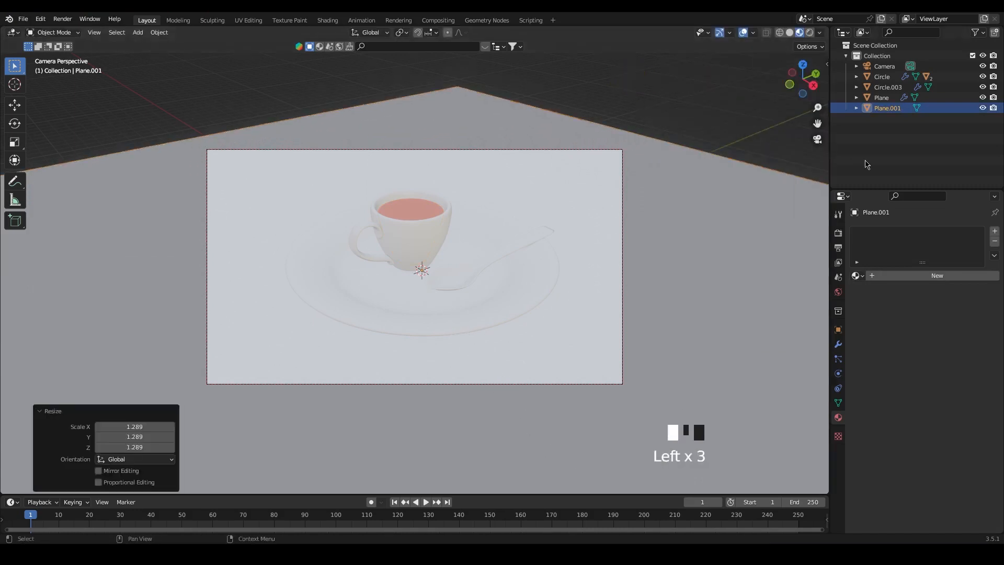
Step: Darken the coffee material's base color to a brown with hue 0.023, saturation 0.894 and value 0.138
click(426, 215)
click(939, 367)
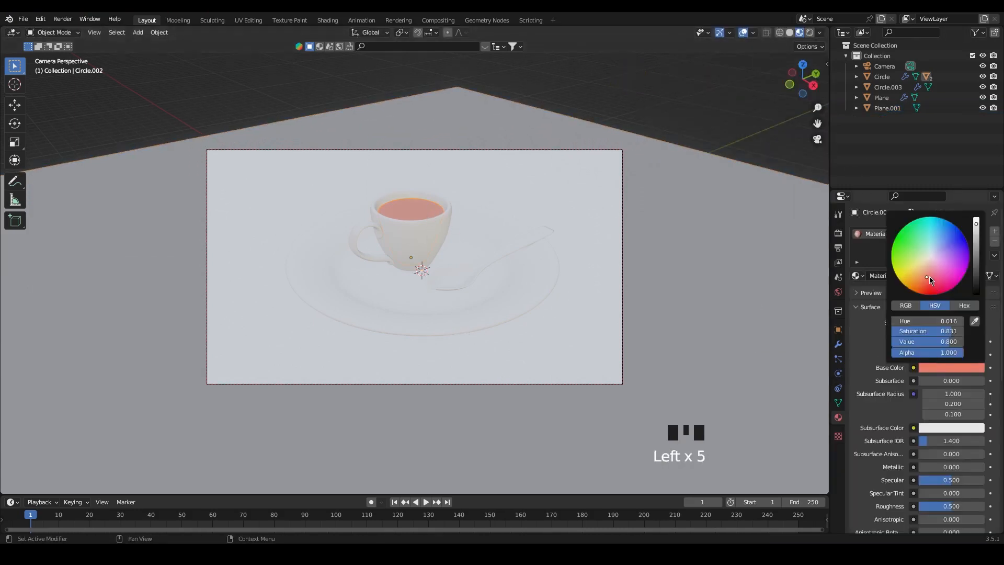
drag(976, 224, 922, 280)
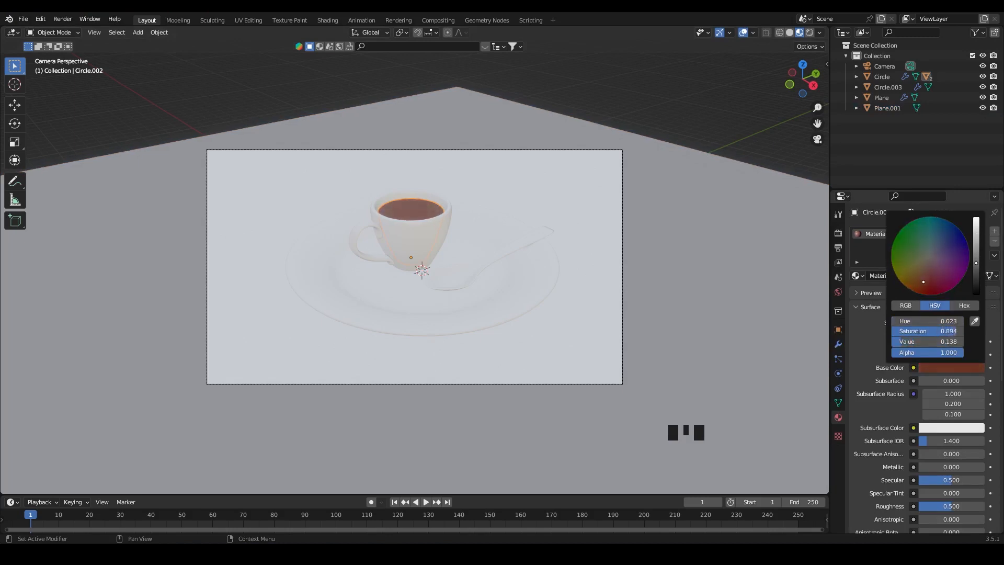
Step: Give the spoon a new material with a Glass BSDF surface
click(477, 268)
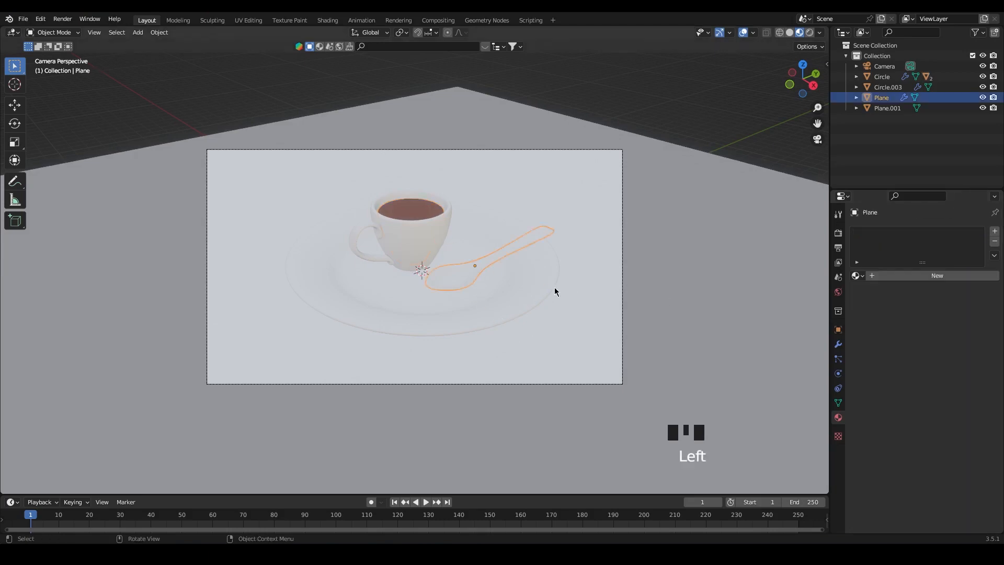
click(938, 276)
click(946, 322)
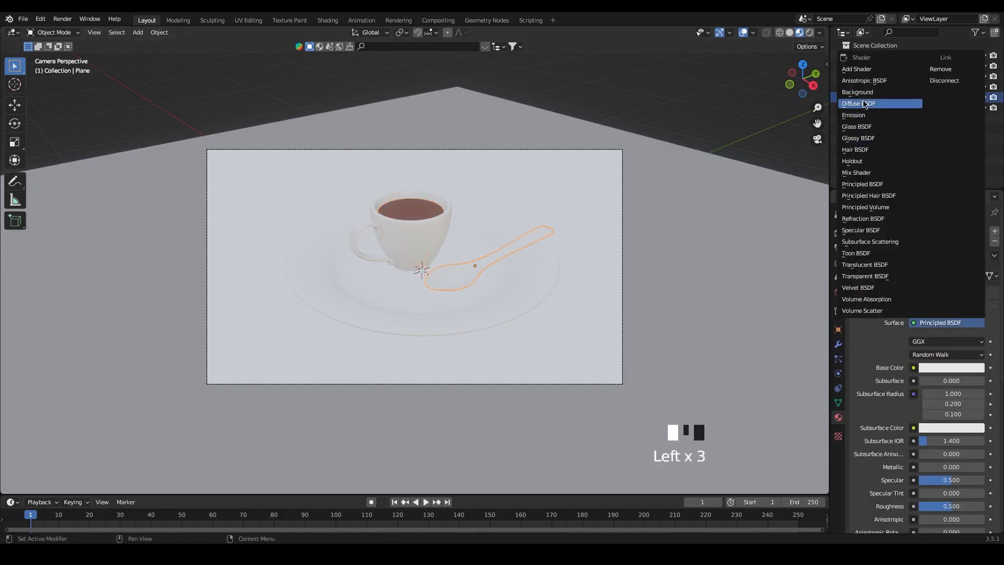
click(868, 129)
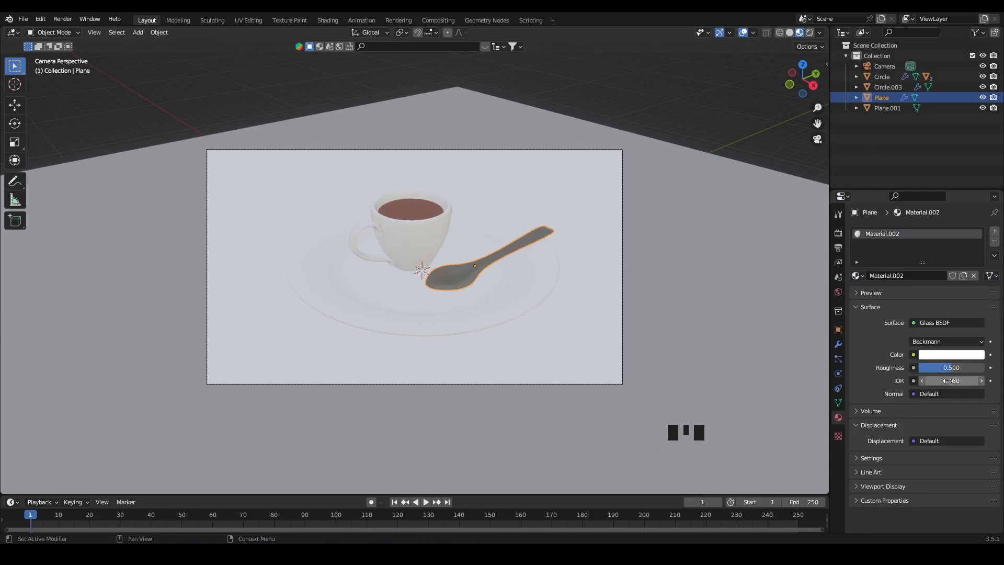
Step: Give the cup body a new material with a cream base color of hue 0.133, saturation 0.291 and value 0.736
click(377, 252)
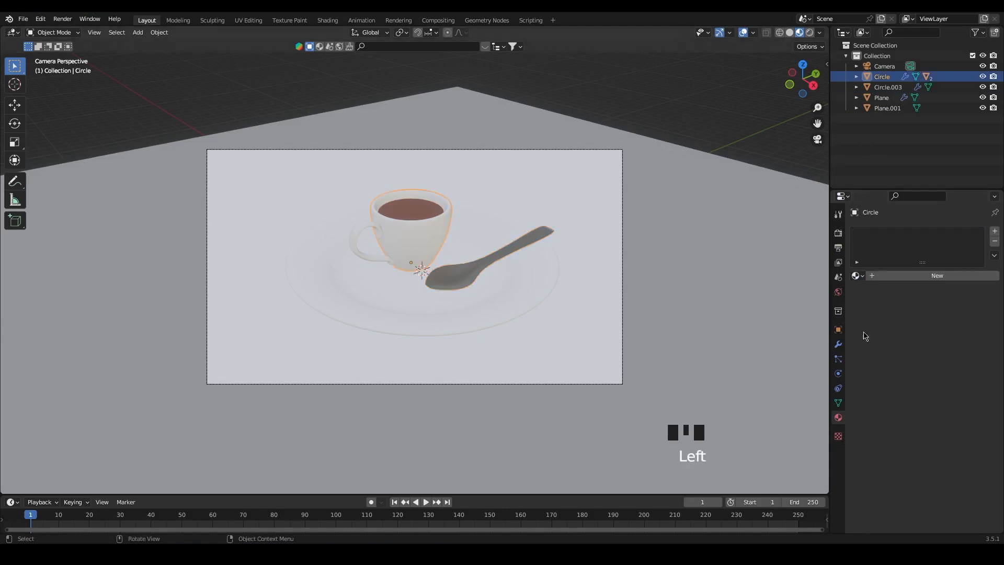
click(938, 276)
click(957, 368)
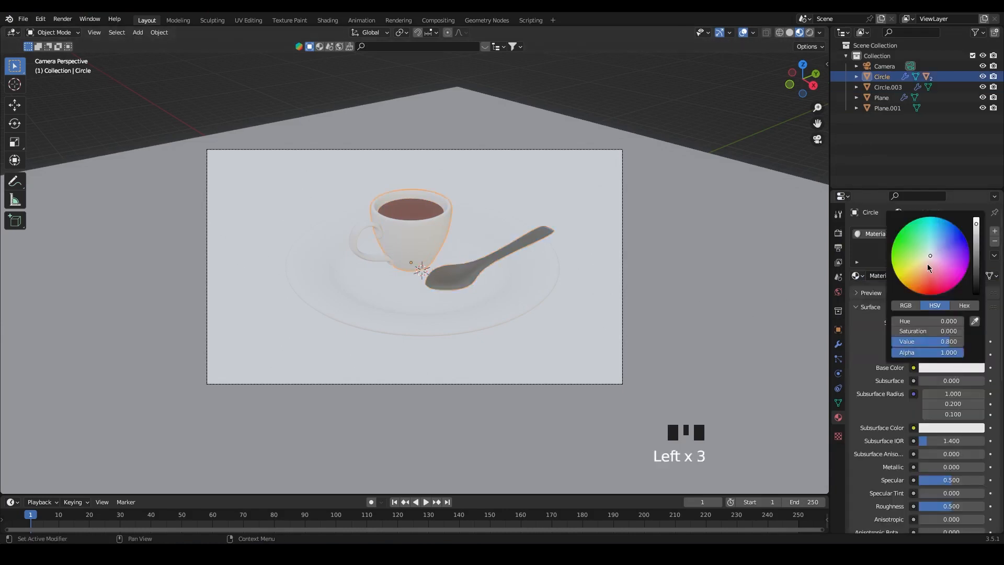
drag(928, 268, 924, 263)
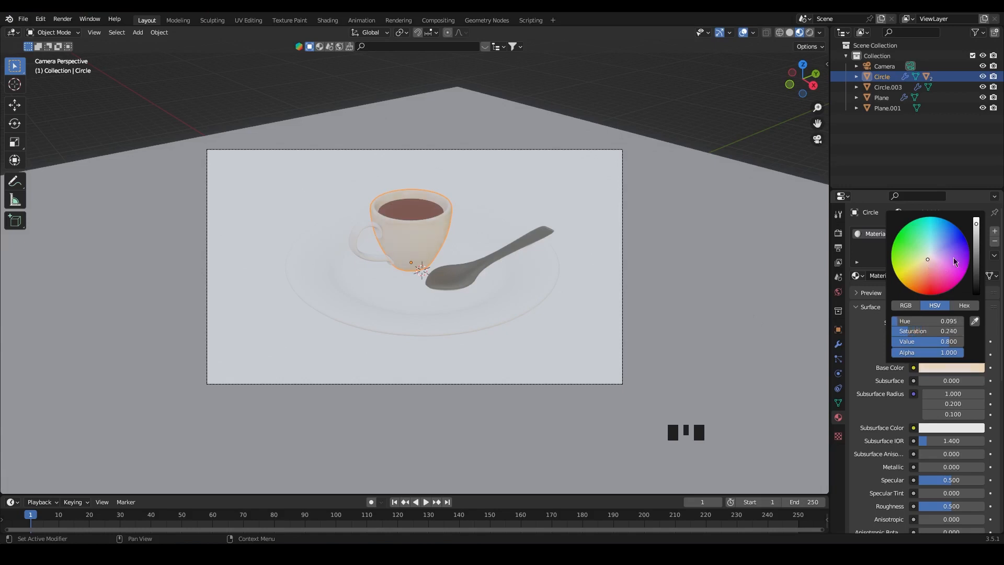
mouse_move(976, 225)
mouse_down()
mouse_move(976, 236)
mouse_move(976, 226)
mouse_up()
scroll(574, 321, up, 1)
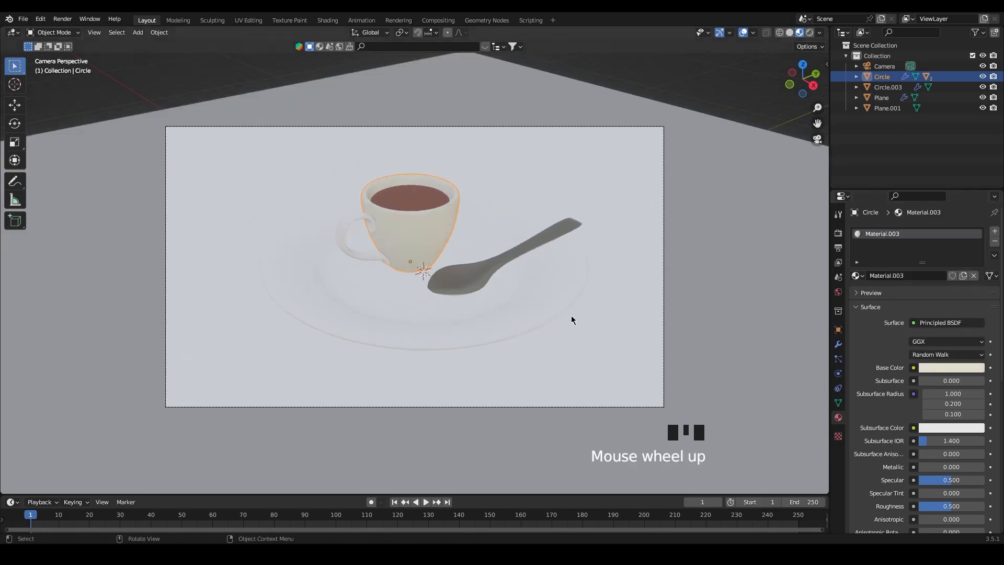
click(947, 368)
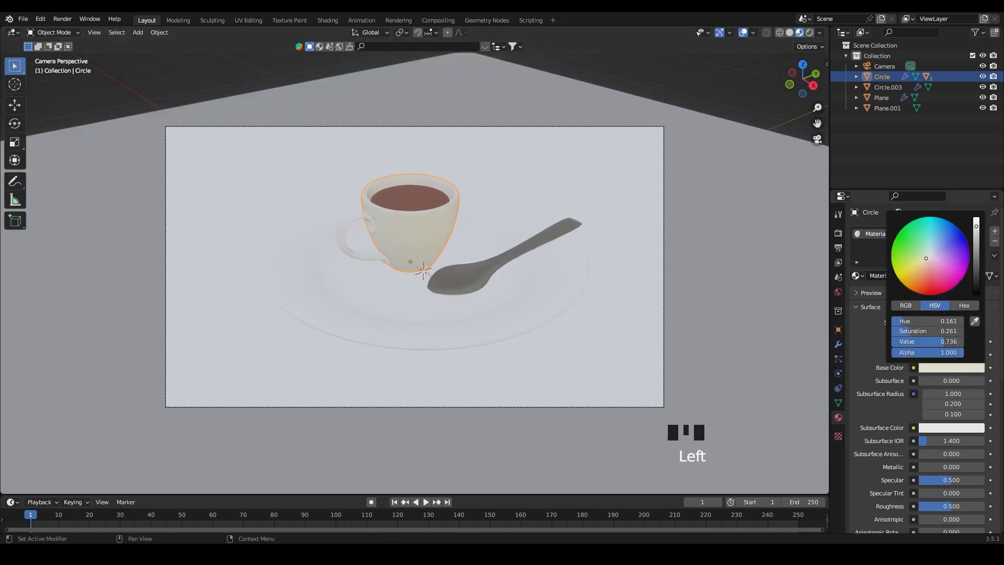
drag(925, 257, 925, 259)
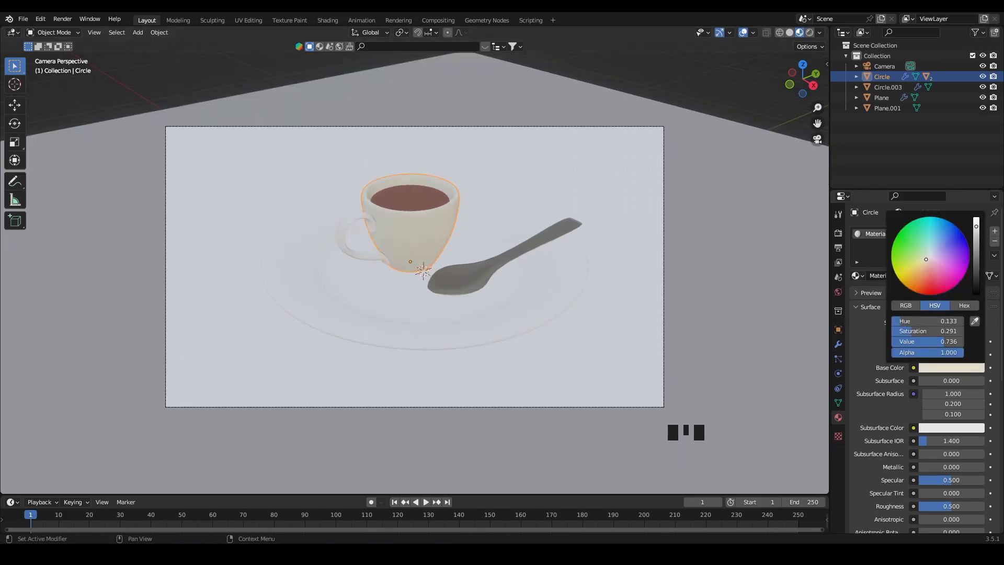
Step: Assign the cup body's existing cream material, Material.003, to the cup handle
click(352, 226)
click(857, 275)
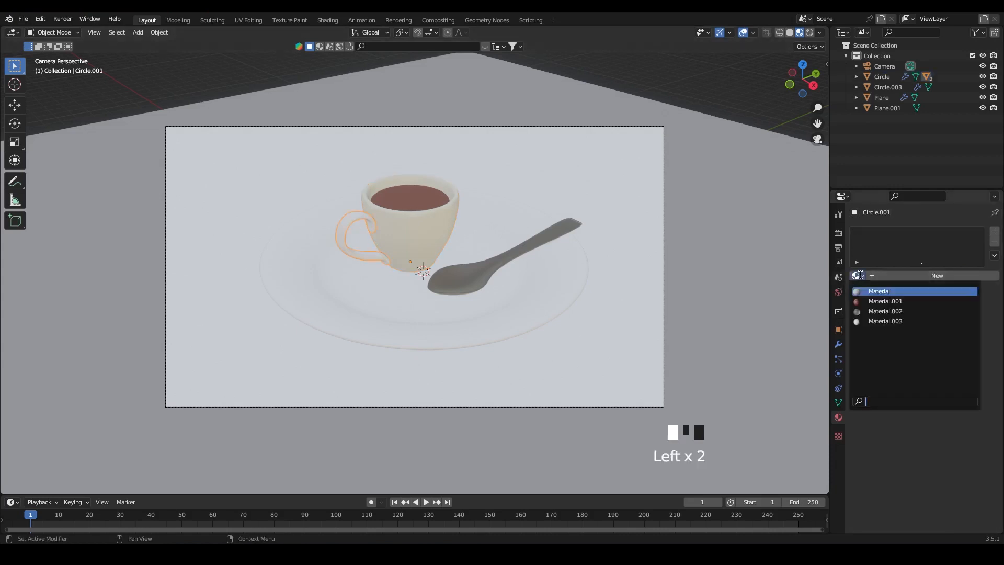
click(897, 321)
Step: Give the saucer a new material with a warm off-white base color of hue 0.091, saturation 0.297 and value 0.897
click(531, 287)
click(935, 275)
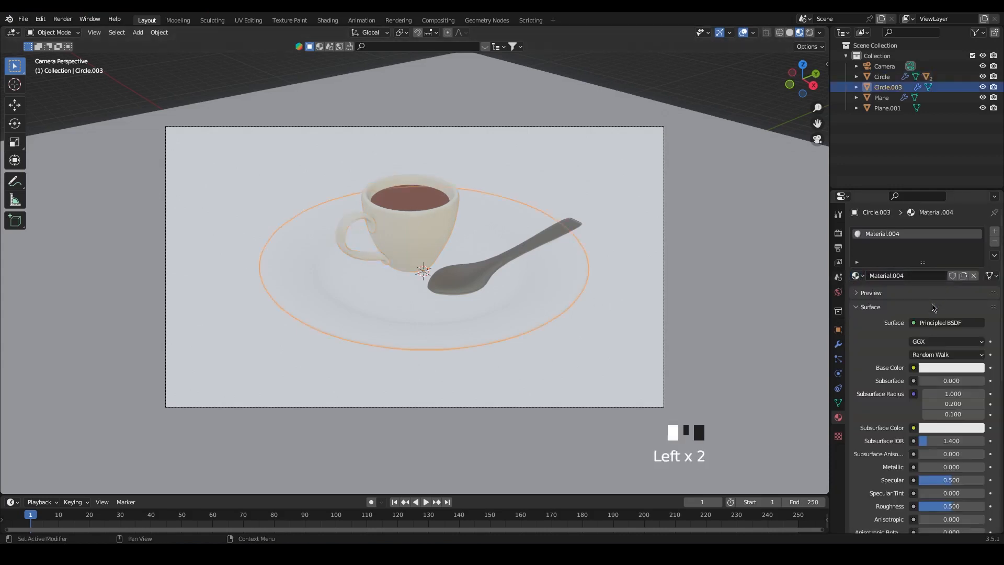
click(941, 367)
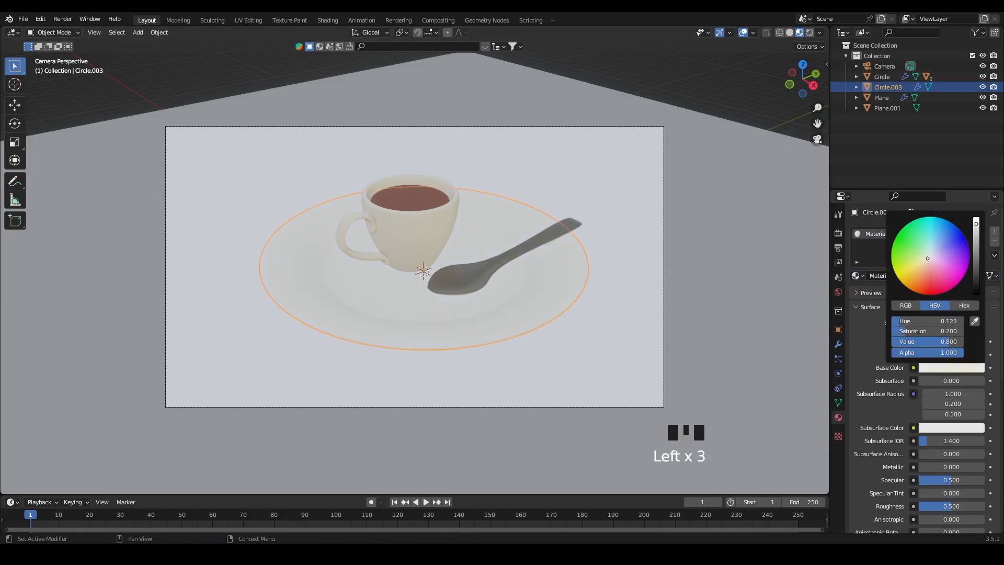
click(930, 258)
drag(928, 258, 928, 256)
drag(928, 254, 928, 261)
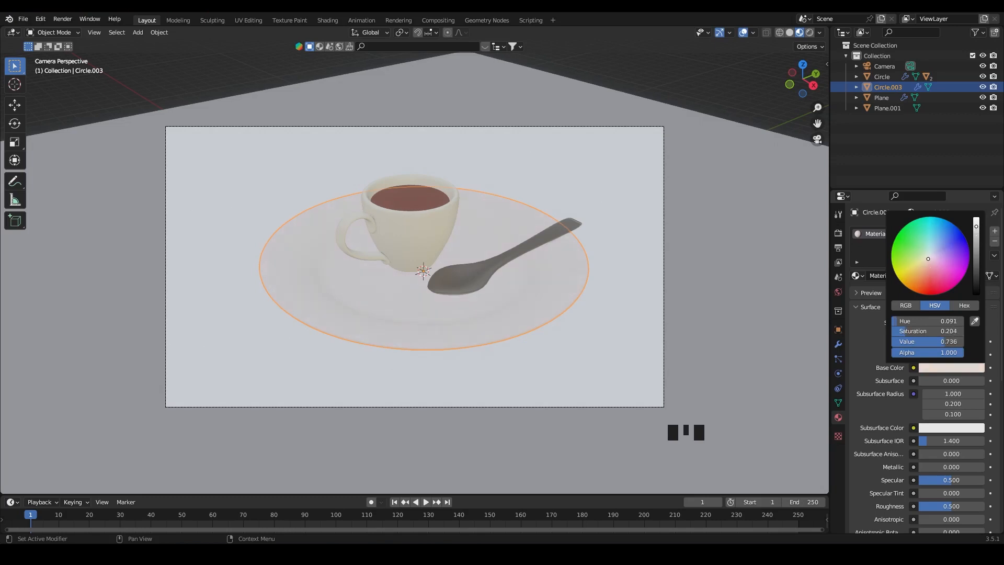
drag(976, 226, 976, 221)
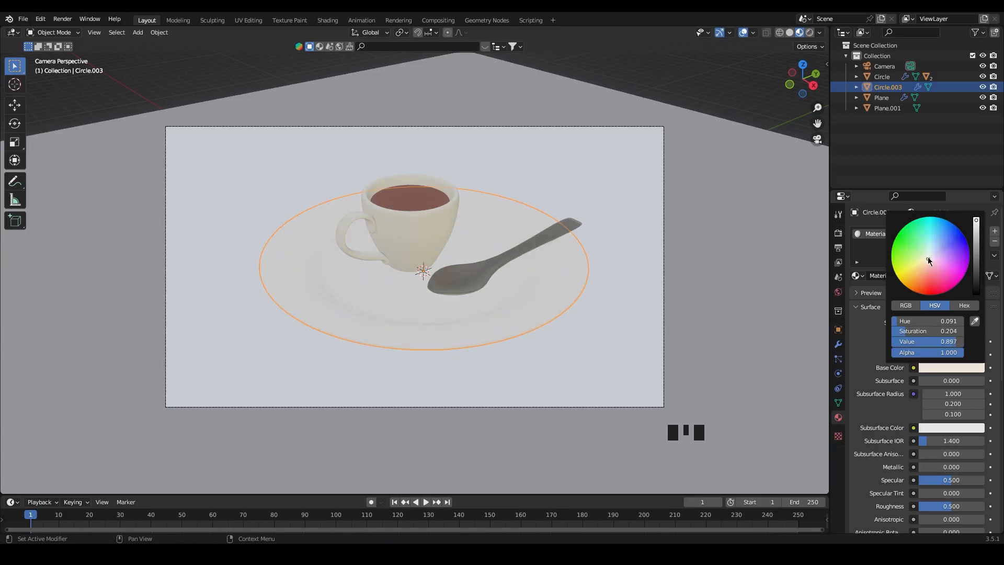
drag(920, 331, 929, 331)
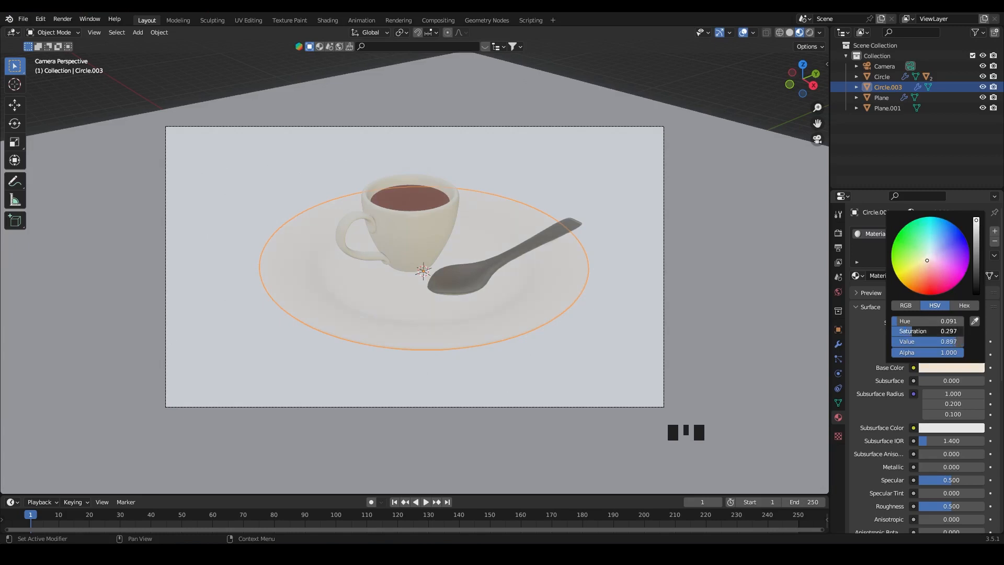
Step: Give the ground plane a new material with a muted blue base color of hue 0.549, saturation 0.384 and value 0.279
click(682, 215)
click(933, 276)
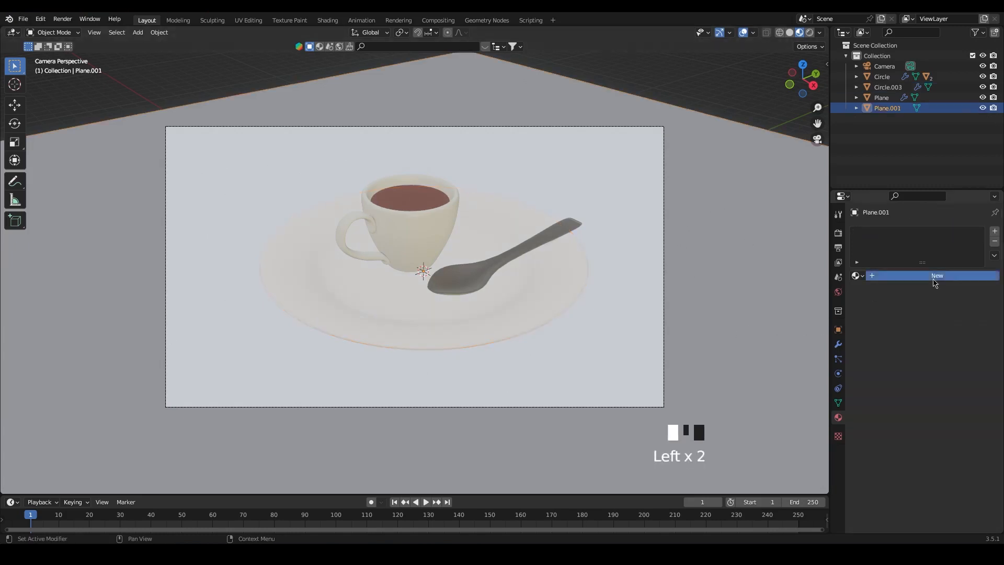
click(952, 368)
mouse_move(939, 250)
mouse_down()
mouse_move(939, 233)
mouse_move(946, 242)
mouse_move(926, 257)
mouse_move(932, 248)
mouse_up()
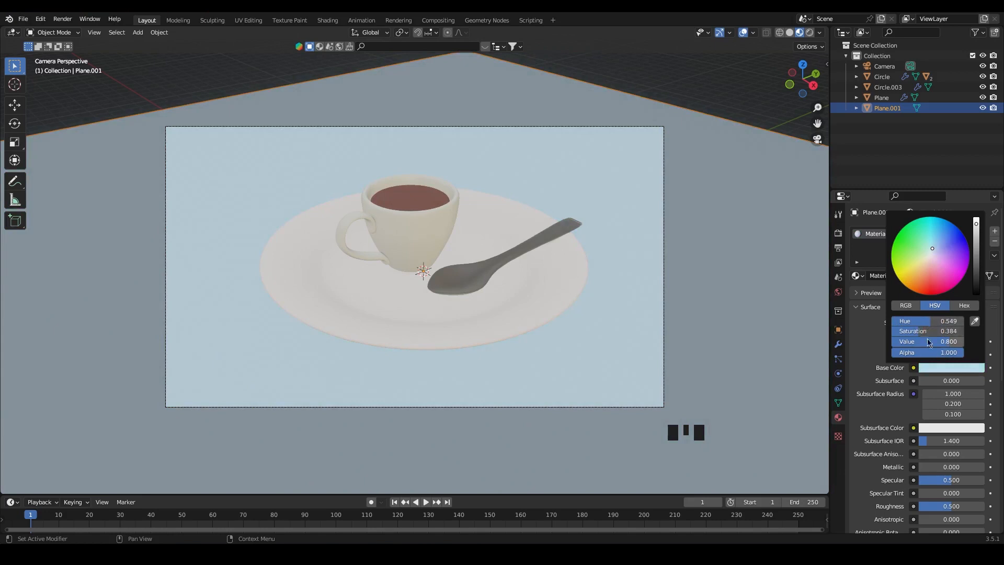
drag(952, 347, 928, 348)
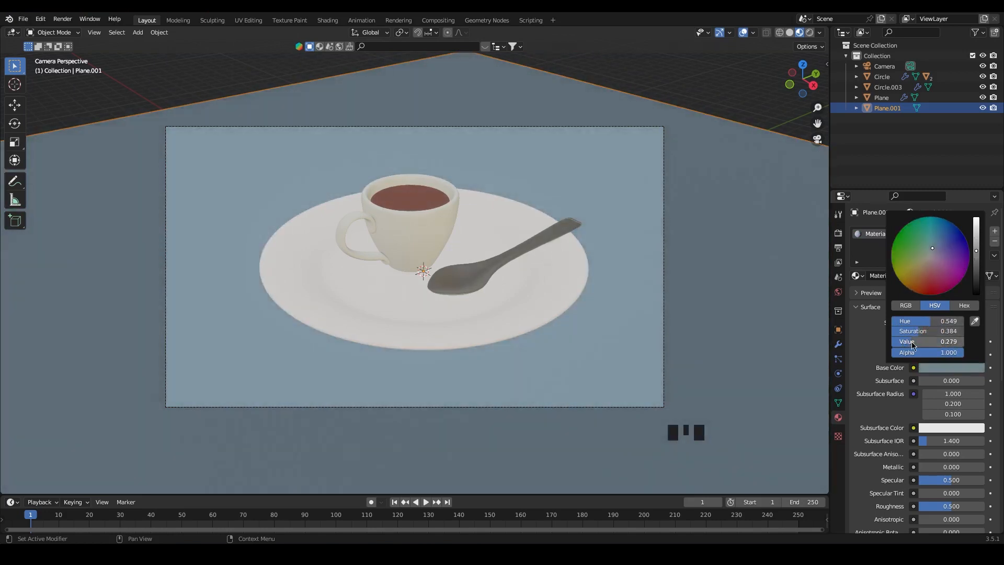
Step: Switch the viewport to rendered shading and add an area light at the 3D cursor
click(810, 32)
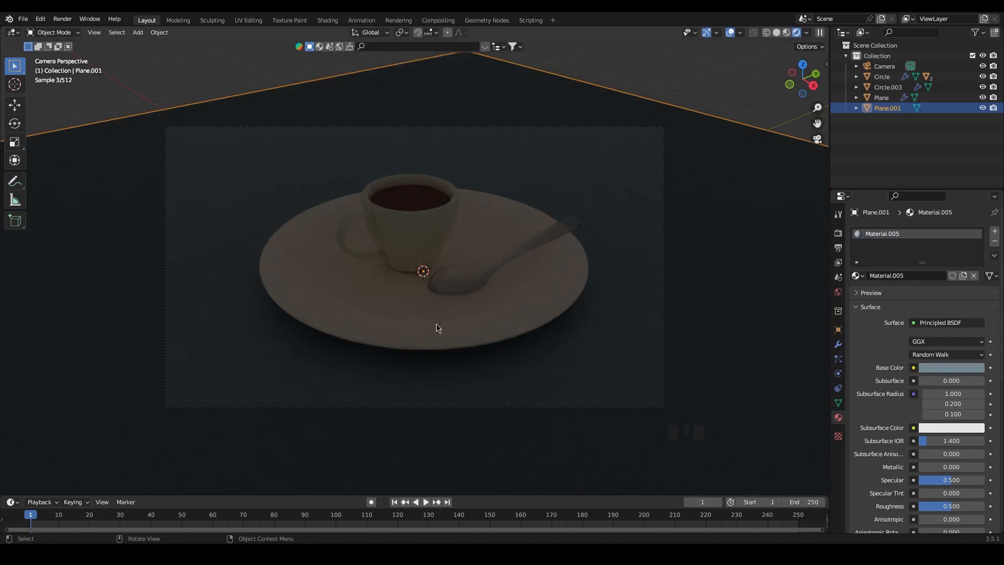
key(shift+a)
mouse_move(448, 453)
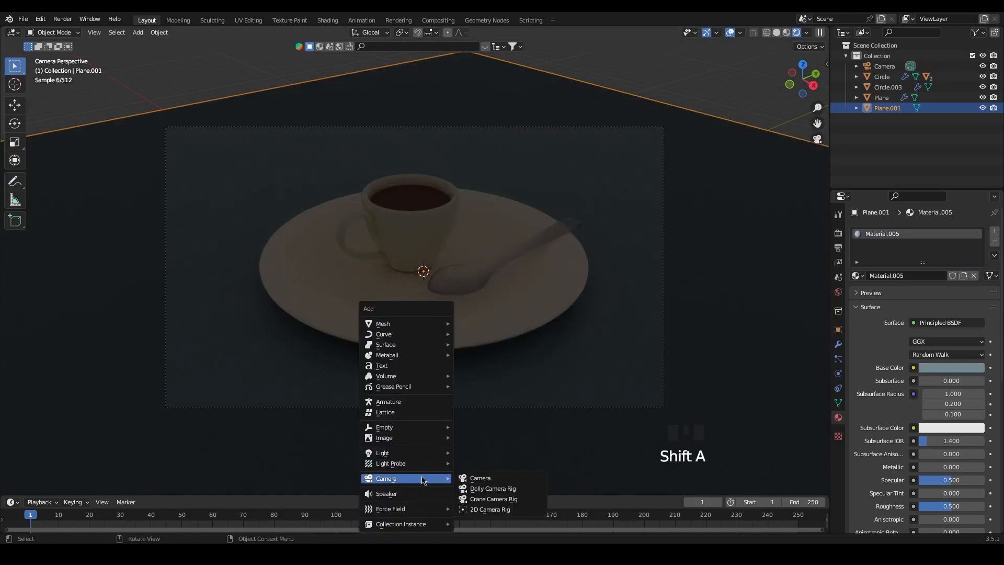
click(473, 486)
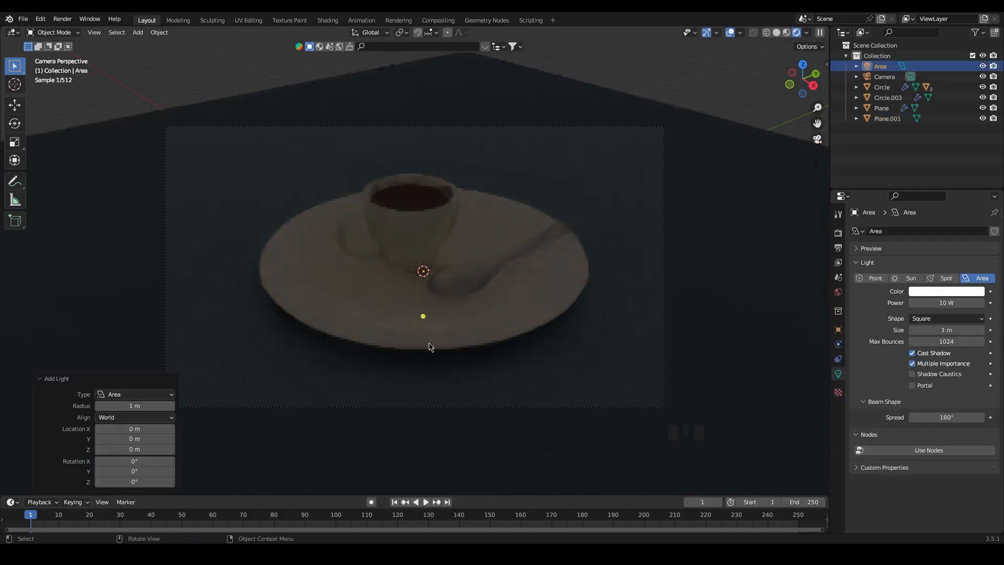
Step: Raise the area light above the cup along Z, by about 5 m and a further 2.84 m
key(g)
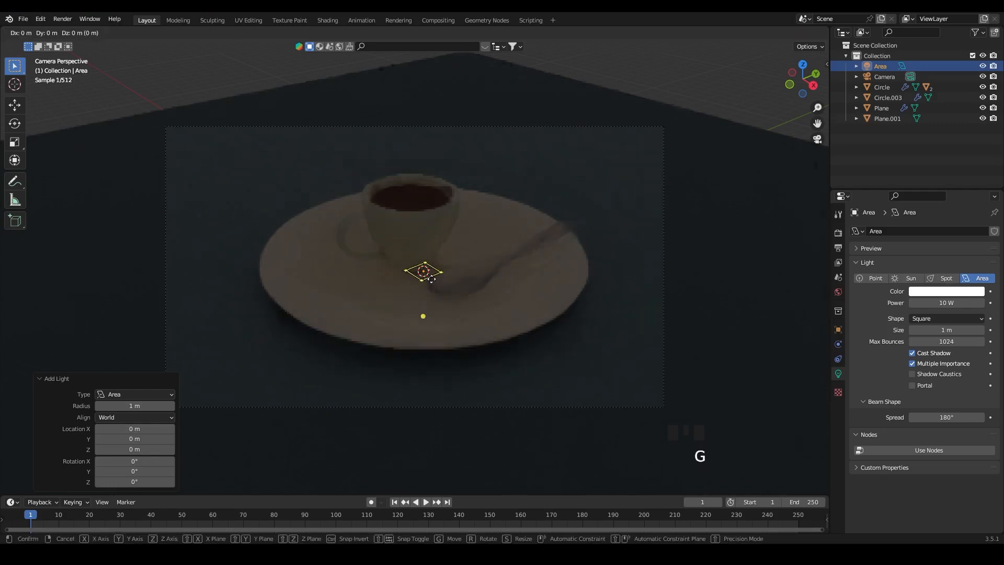
key(z)
click(423, 153)
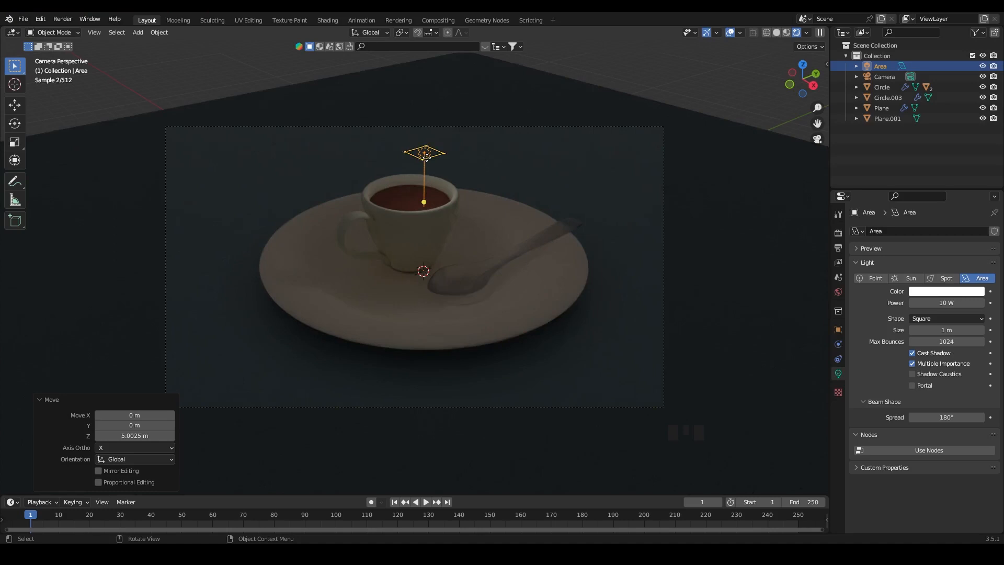
key(g)
key(z)
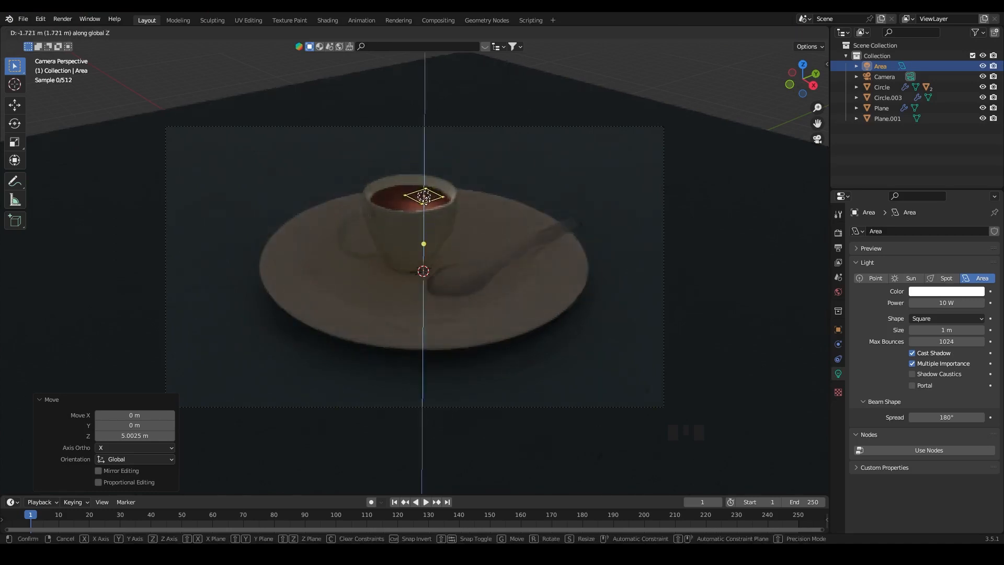
click(426, 78)
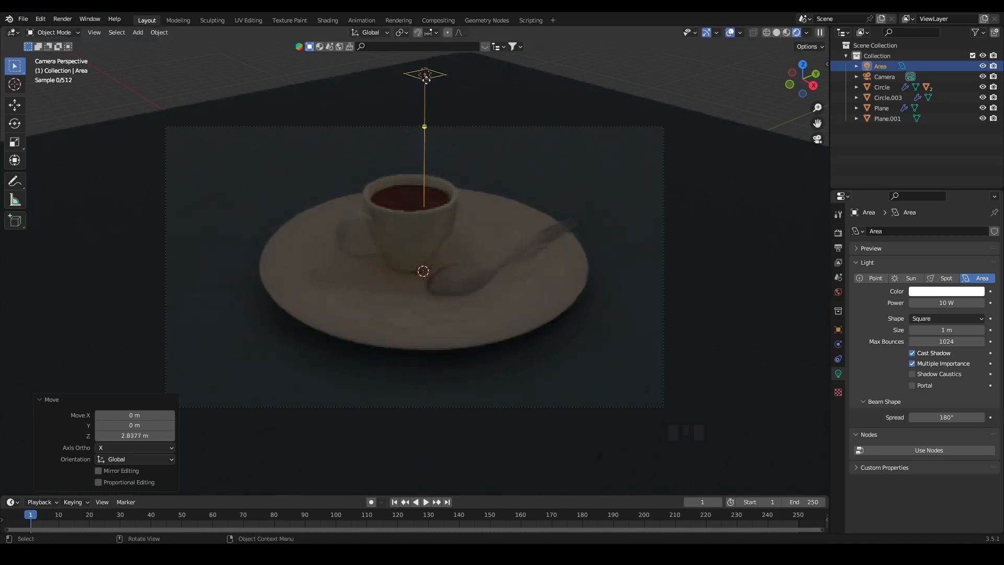
Step: Increase the area light's power to 177.7 W and enable its shadow caustics
mouse_move(941, 303)
mouse_down()
mouse_move(966, 303)
mouse_move(937, 304)
mouse_up()
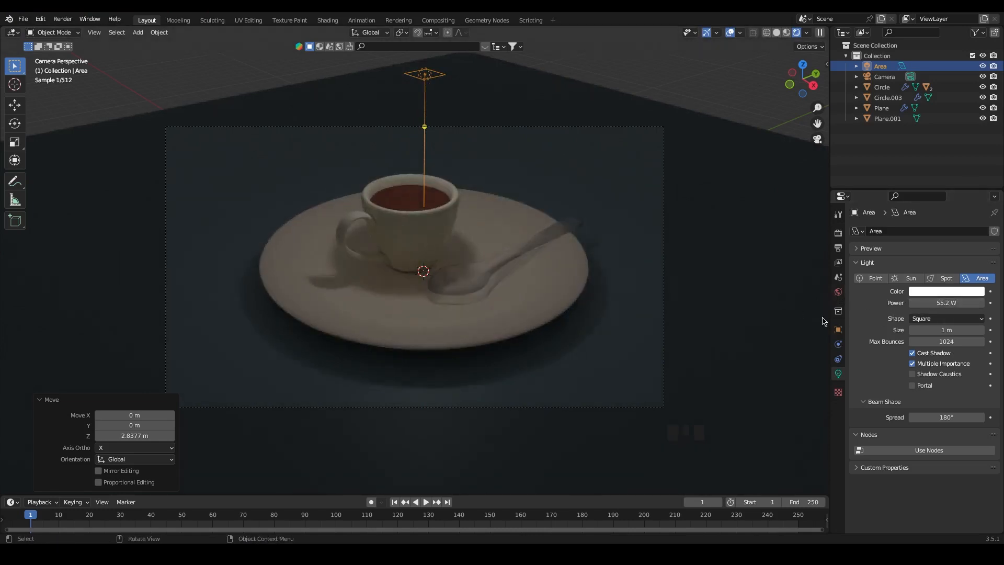
drag(920, 304, 926, 302)
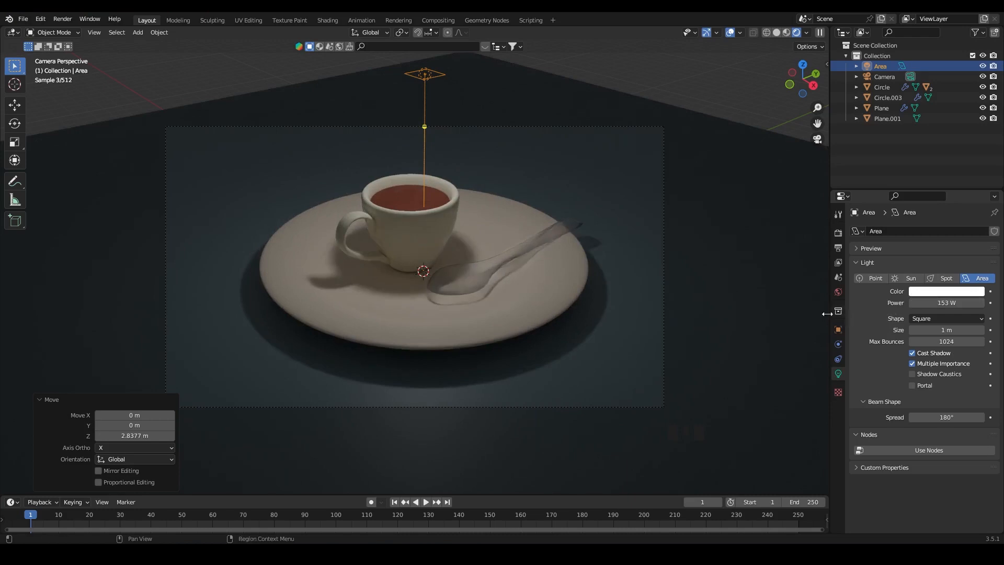
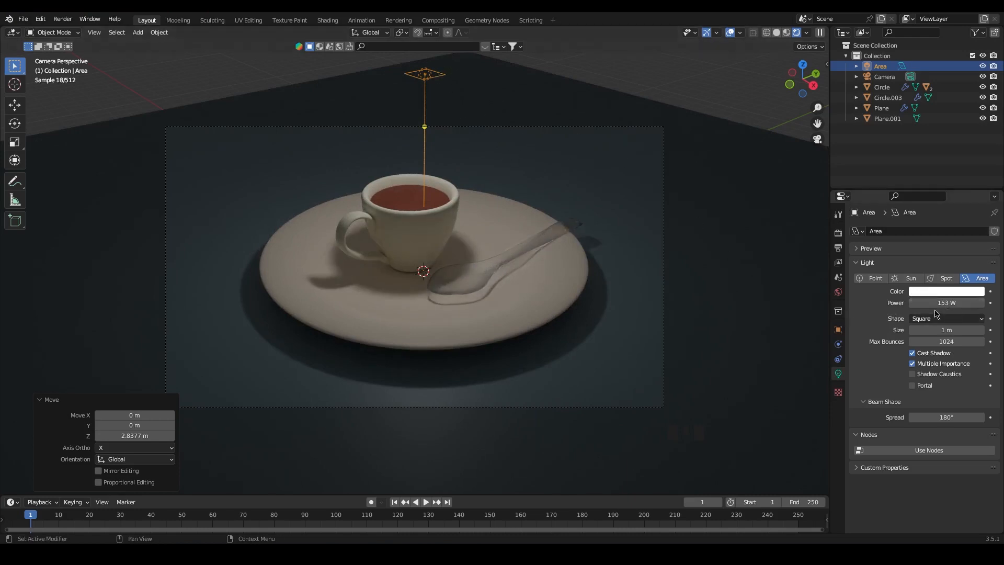
click(912, 374)
drag(919, 303, 945, 313)
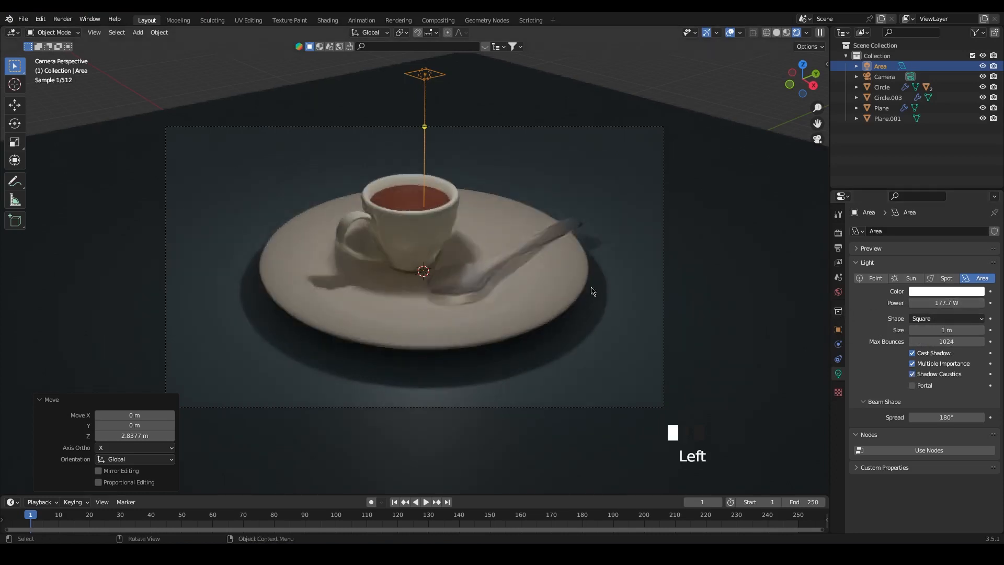
Step: Set the spoon's Glass BSDF material to a roughness of 0.315 and an IOR of 15
click(529, 248)
click(944, 342)
click(956, 376)
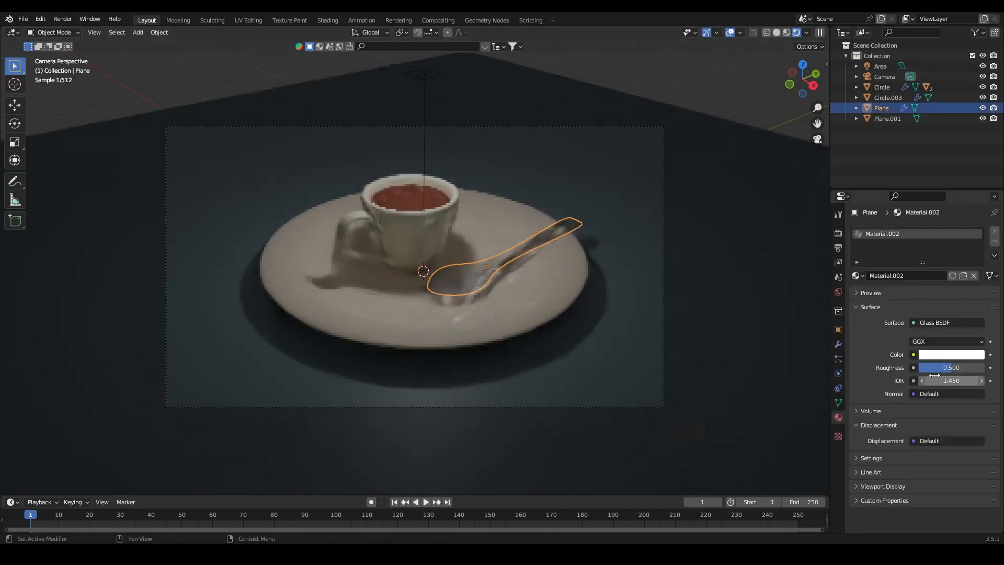
drag(957, 376, 922, 380)
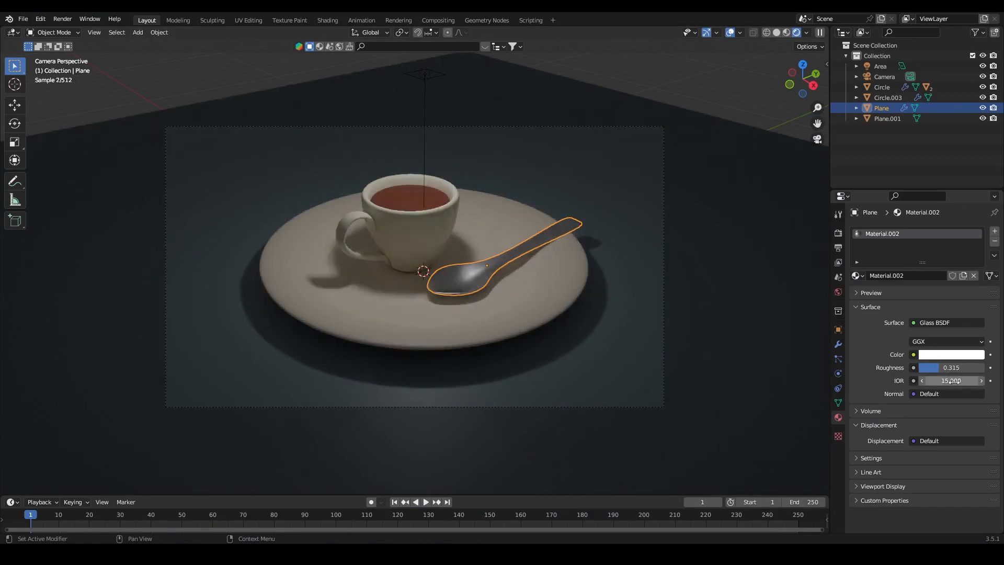
Step: Lower the area light slightly along Z and reduce the spoon material's roughness to 0.268
click(429, 104)
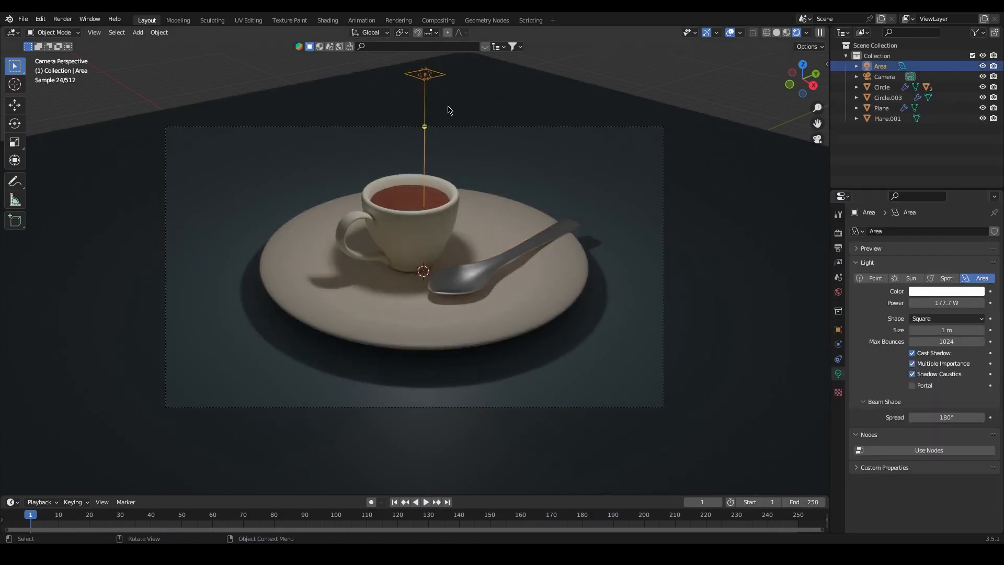
key(g)
key(z)
click(448, 107)
click(563, 244)
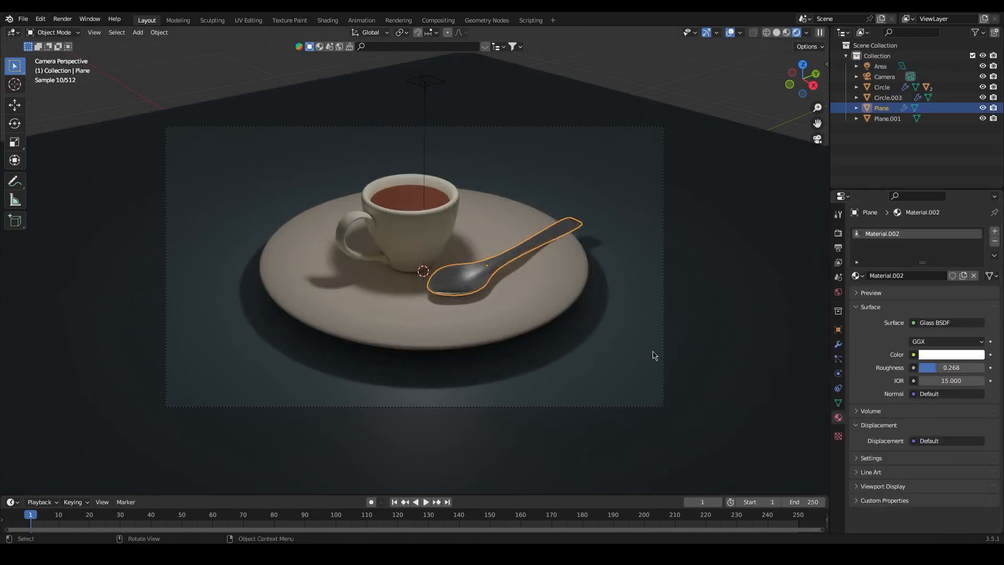
Step: Set the coffee material's roughness to 0.114 and its transmission to 0.165
click(419, 239)
scroll(929, 371, down, 6)
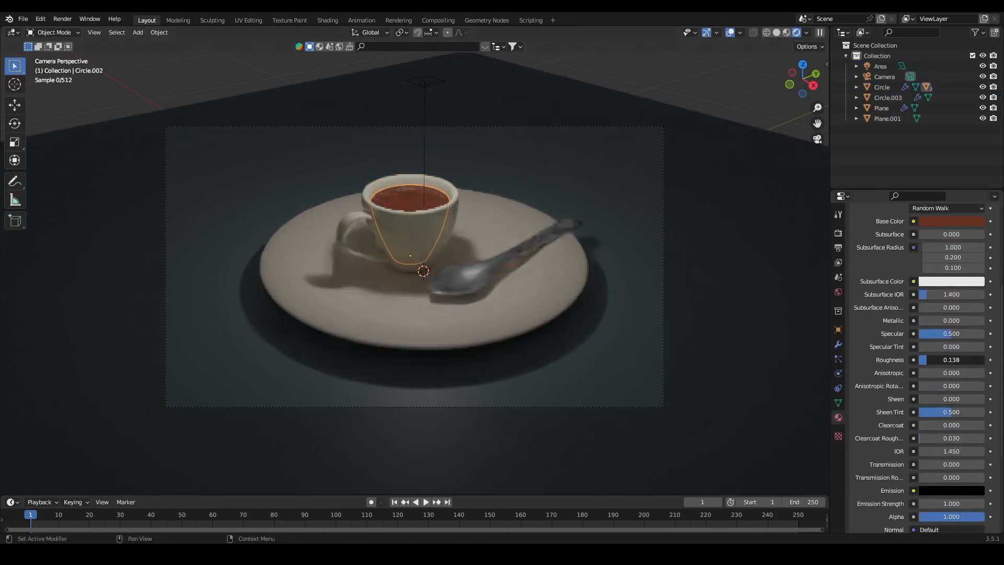
drag(934, 359, 932, 359)
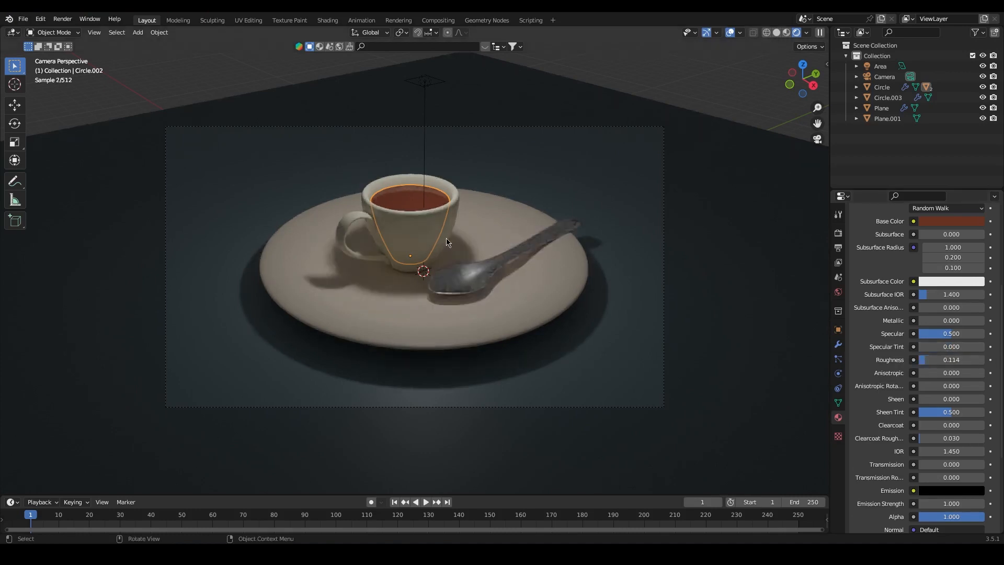
drag(921, 464, 931, 464)
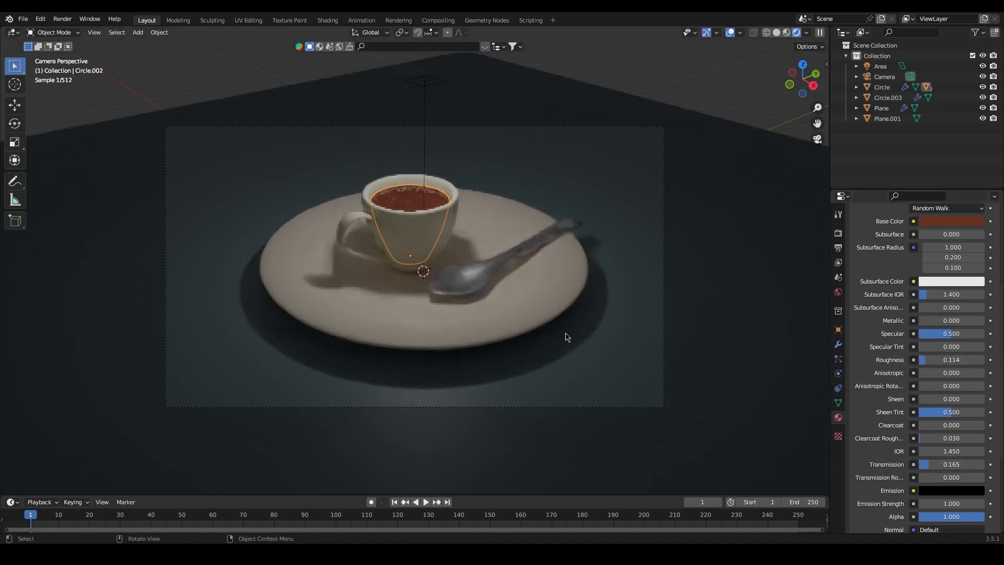
Step: Lower the cup material's roughness for a glossier finish and set the saucer material's specular to 0.240
click(446, 231)
drag(961, 361, 929, 360)
click(520, 317)
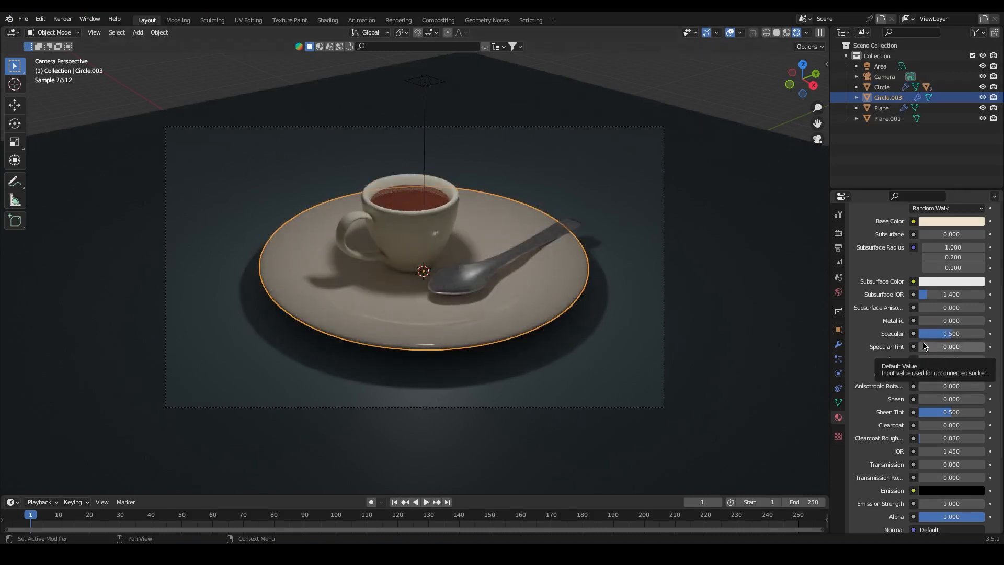
drag(936, 334, 918, 334)
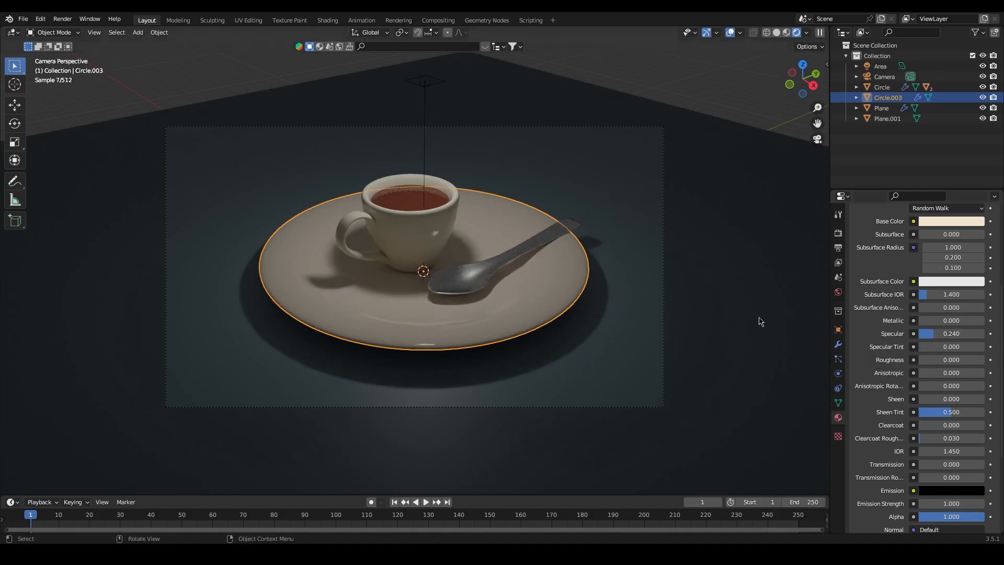
Step: Set the area light's power to 181.7 W and disable its shadow caustics
click(881, 67)
drag(945, 303, 957, 302)
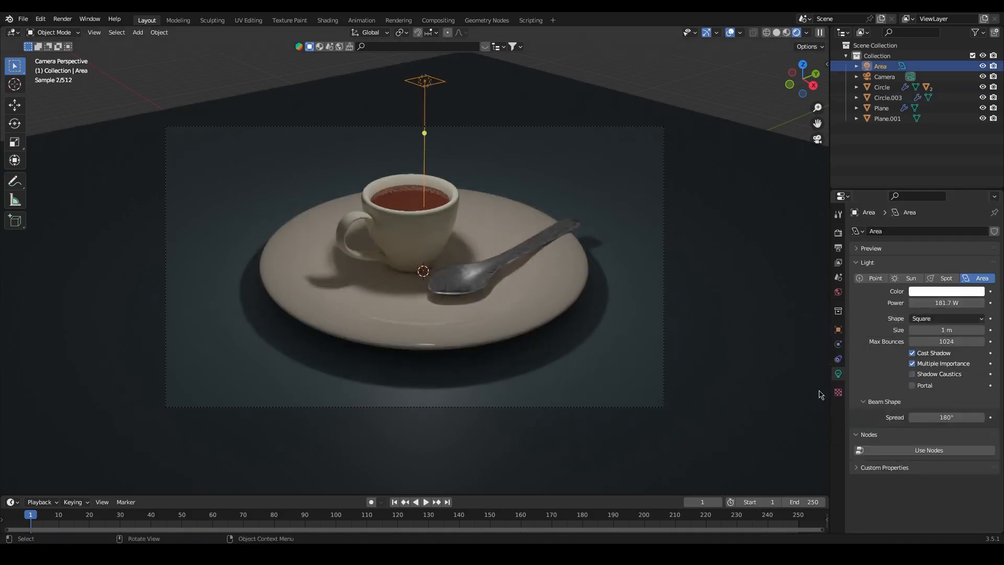
Step: Darken the coffee's reddish-brown base color, and set its specular to 1.000 and roughness to 0.020
click(418, 201)
scroll(899, 415, down, 1)
click(951, 347)
drag(970, 231, 970, 241)
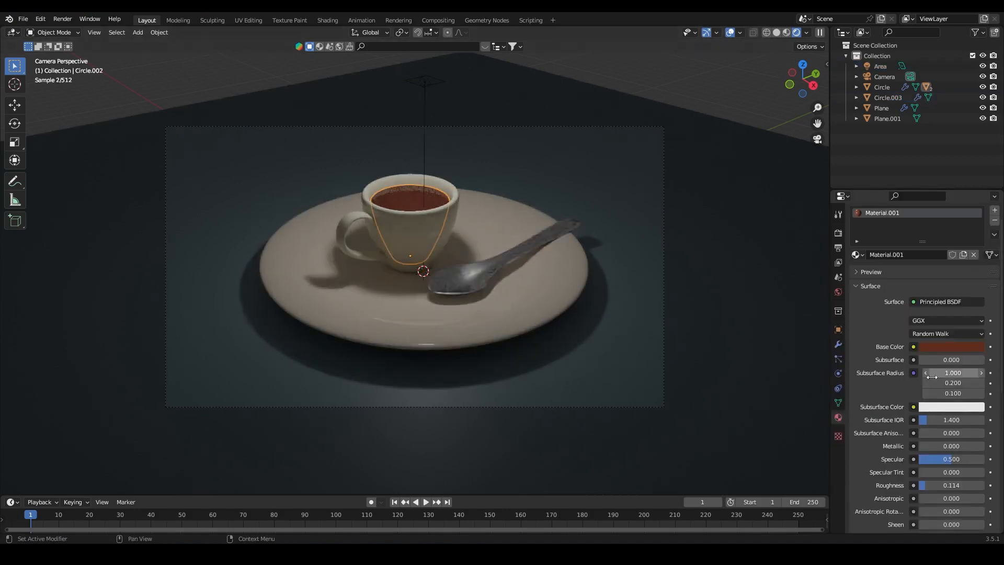
scroll(941, 418, down, 4)
drag(945, 401, 989, 379)
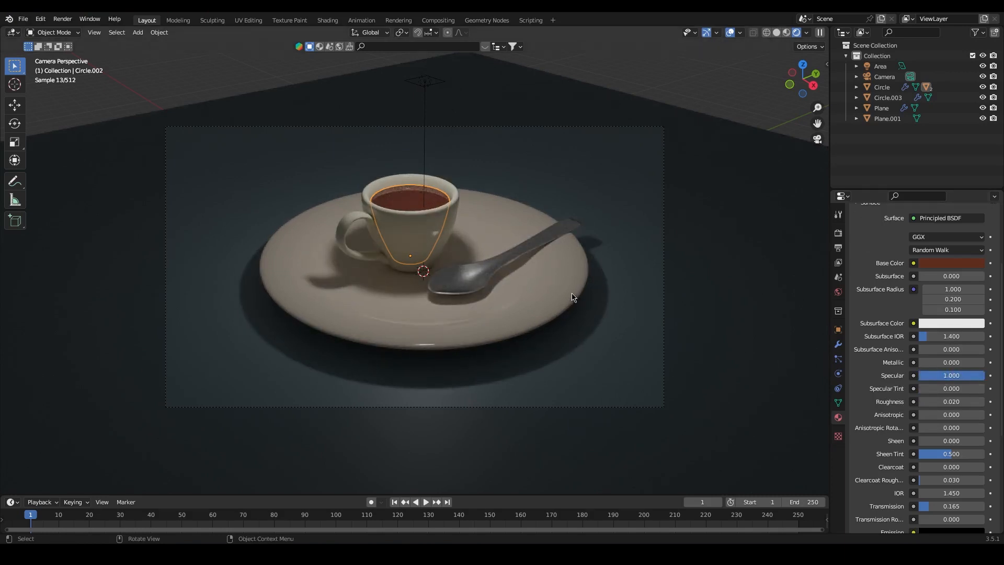
Step: Set the spoon material's IOR to 15.8 and change the ground plane's base color to a muted tan
click(514, 270)
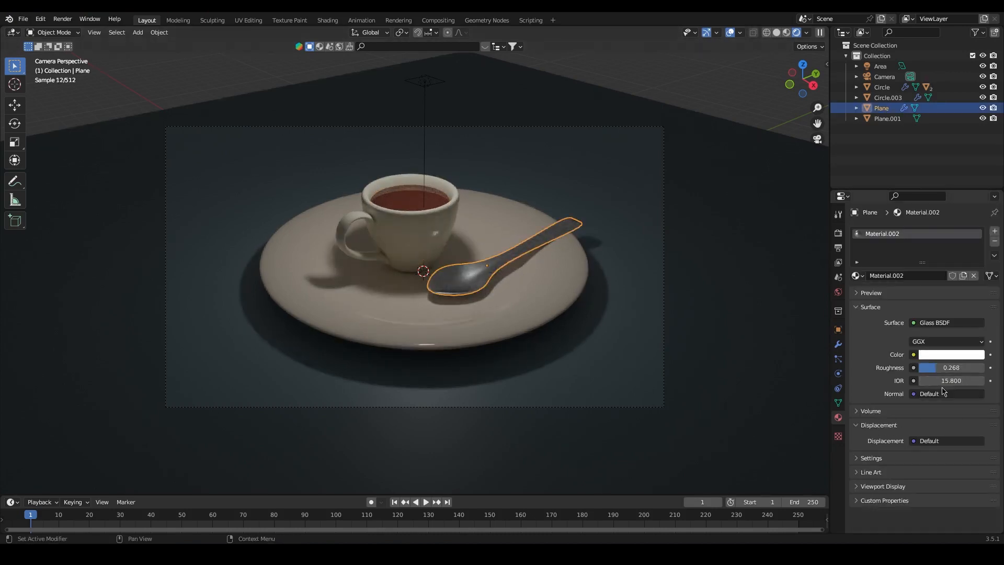
click(808, 359)
click(936, 367)
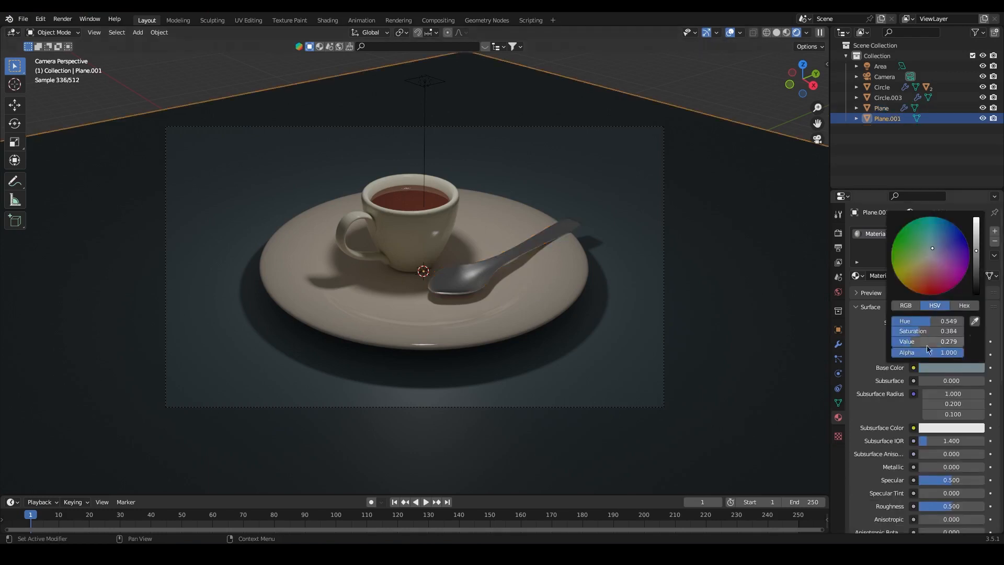
mouse_move(926, 341)
mouse_down()
mouse_move(957, 331)
mouse_move(941, 331)
mouse_up()
drag(932, 321, 900, 321)
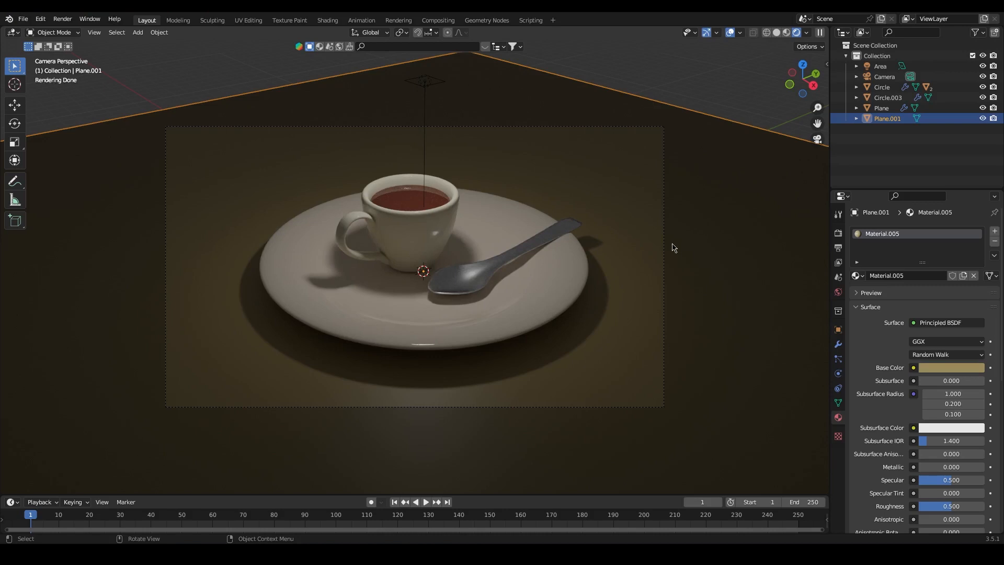
Step: Add a point light at the 3D cursor and raise it about 6.3 m along Z above the cup
key(shift+a)
mouse_move(210, 406)
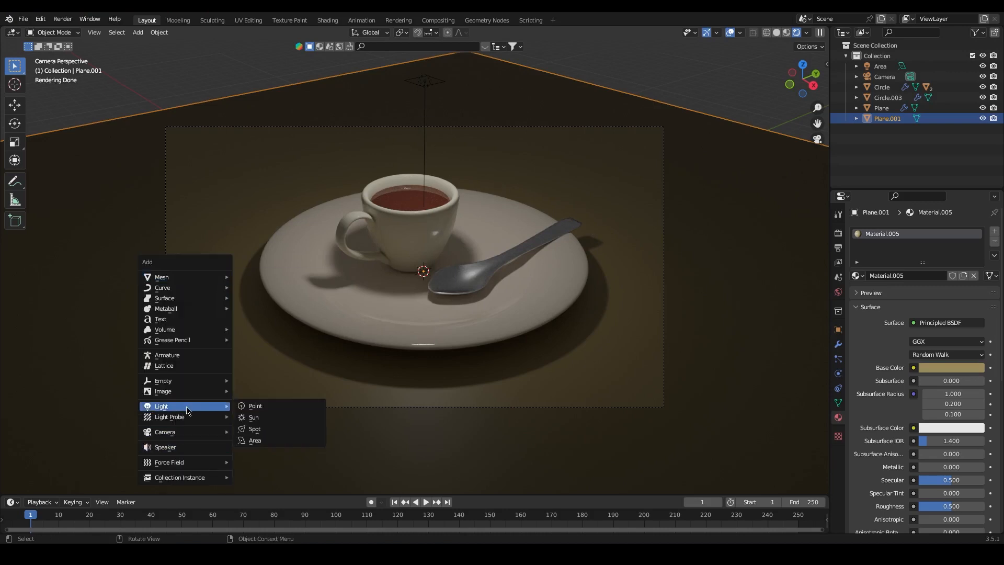
click(254, 430)
scroll(425, 288, down, 2)
key(g)
key(z)
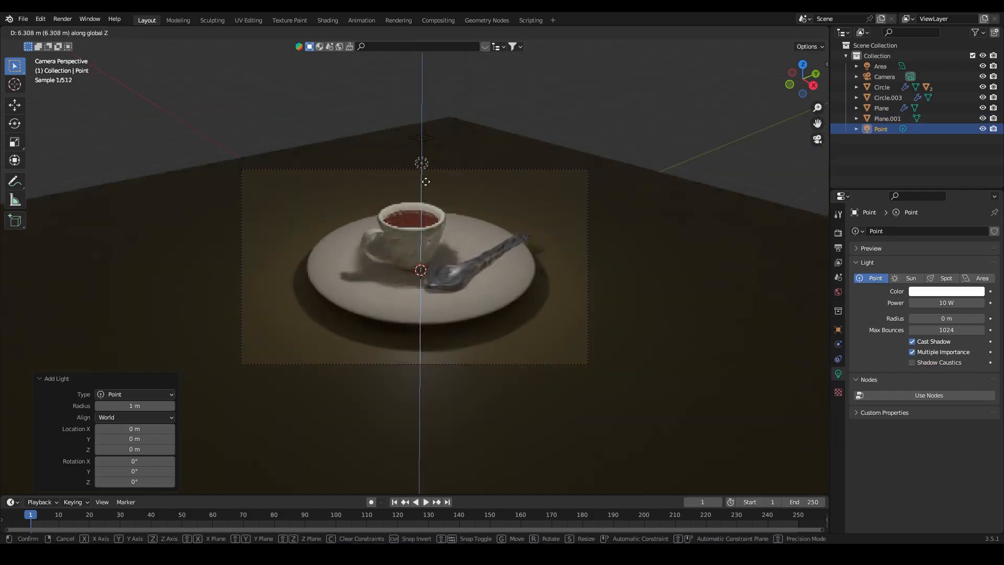
click(424, 181)
scroll(469, 211, up, 2)
click(424, 127)
click(424, 118)
Step: Try the point light in shifted positions above the cup with a power of 93.3 W, and delete it
key(shift+space)
key(g)
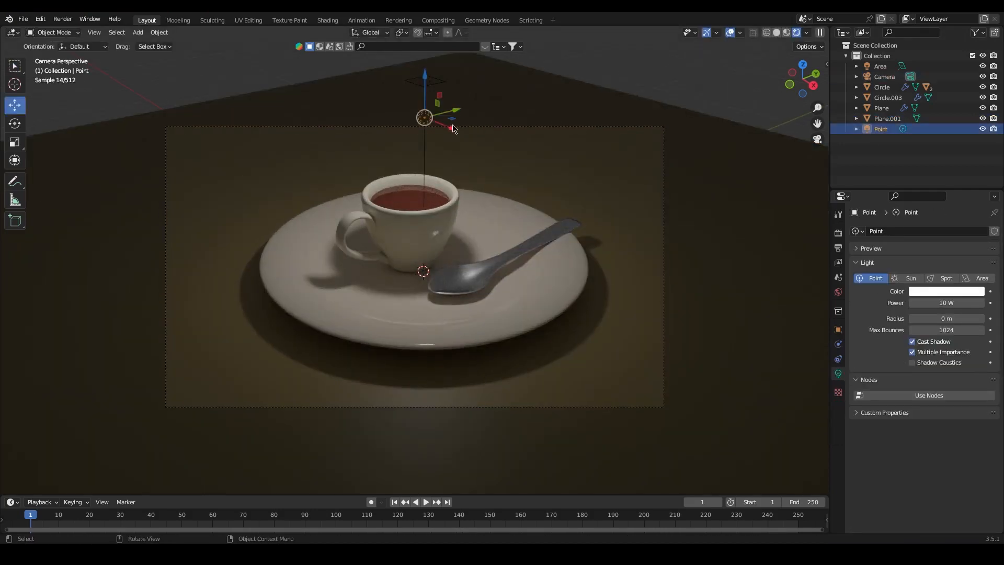
drag(453, 127, 427, 118)
drag(418, 120, 424, 122)
drag(432, 100, 433, 99)
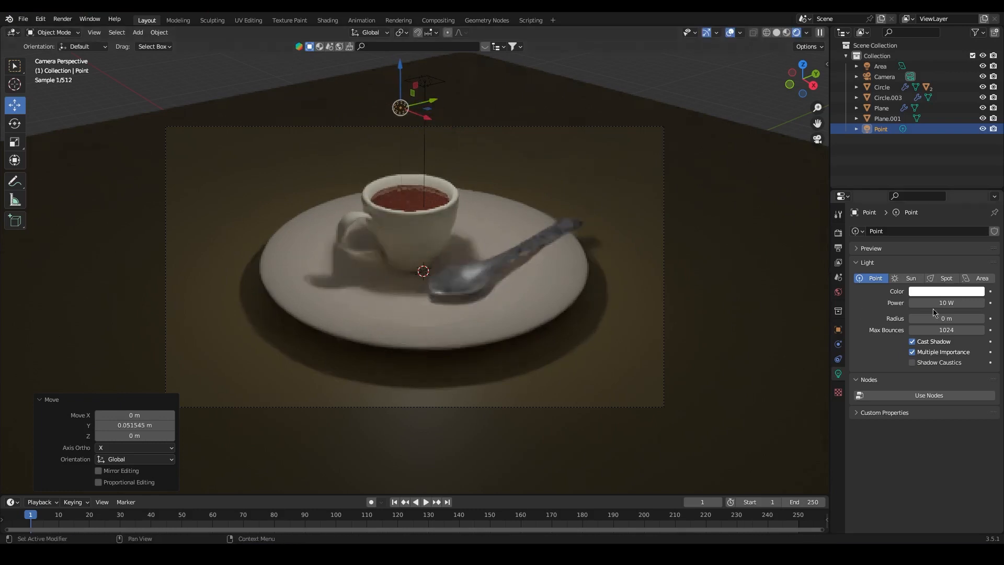
drag(935, 303, 967, 304)
mouse_move(427, 118)
mouse_down()
mouse_move(447, 125)
mouse_move(445, 109)
mouse_up()
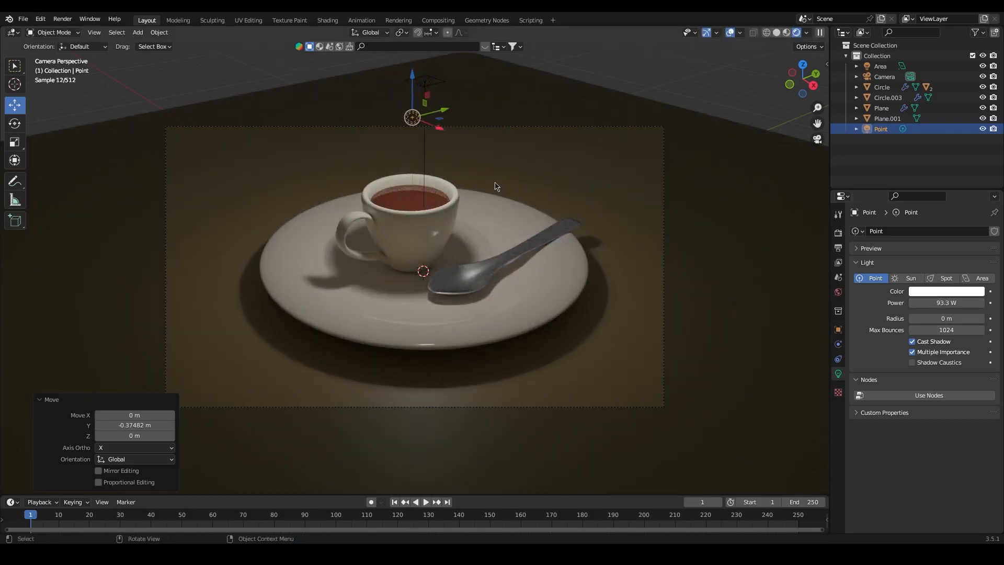
key(Delete)
Step: Duplicate the area light, place the copy beyond the handle side of the cup, and aim it at the coffee set
click(425, 82)
middle_drag(744, 285, 686, 311)
key(shift+d)
click(258, 205)
drag(173, 196, 230, 191)
key(KP_0)
drag(200, 157, 397, 241)
Step: Enlarge the duplicated area light to a size of 2.21 m and give it a light pink color
drag(176, 168, 165, 199)
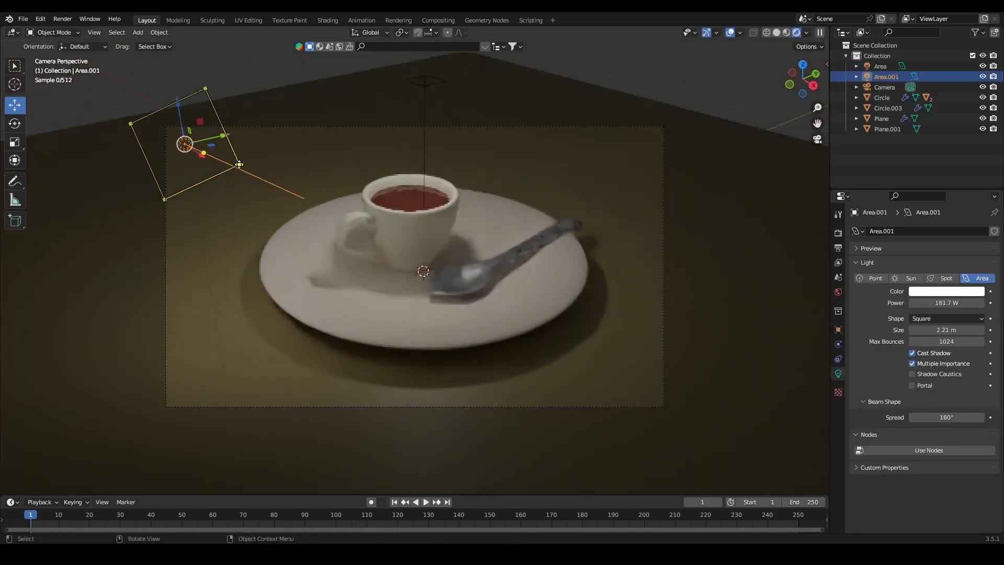
click(946, 291)
drag(930, 190, 936, 195)
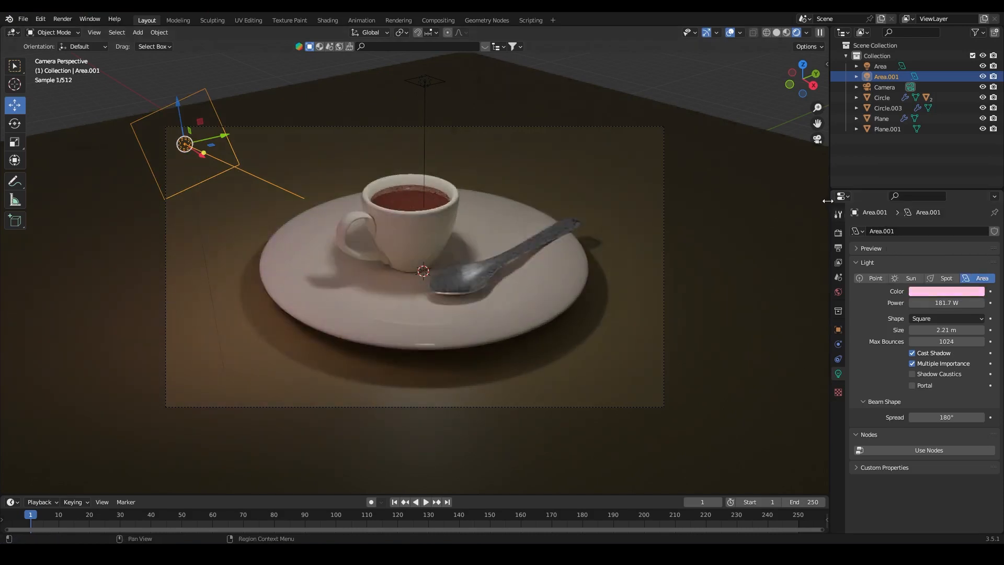
Step: Reduce the spoon material's roughness to 0.236 and deselect the spoon
click(569, 227)
mouse_move(949, 369)
mouse_down()
mouse_move(924, 369)
mouse_move(934, 369)
mouse_up()
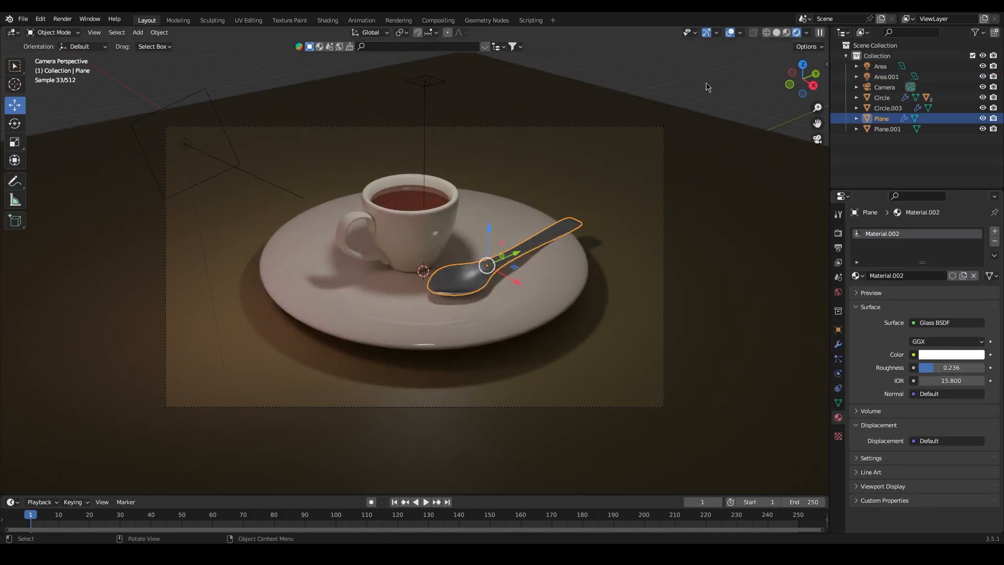
click(674, 352)
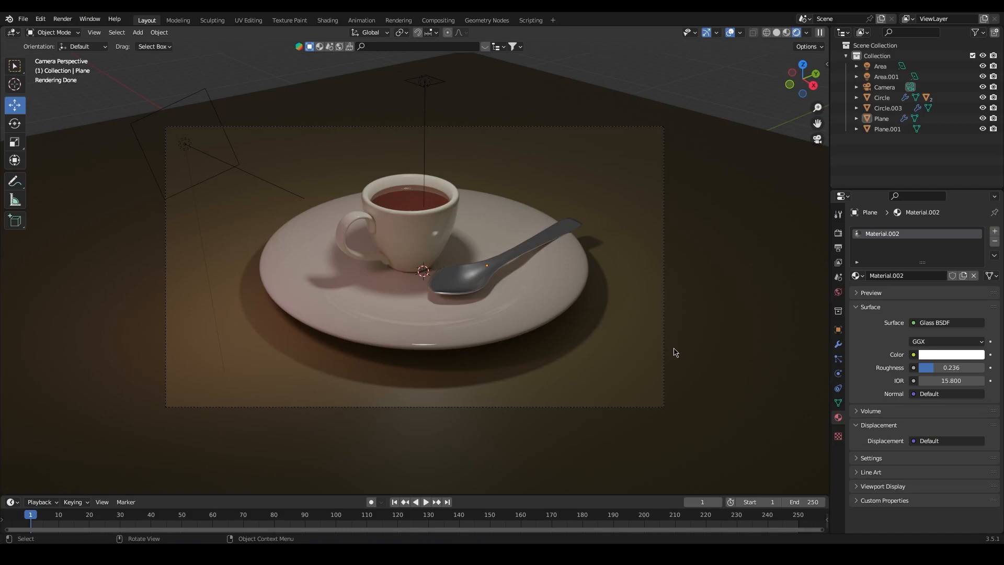